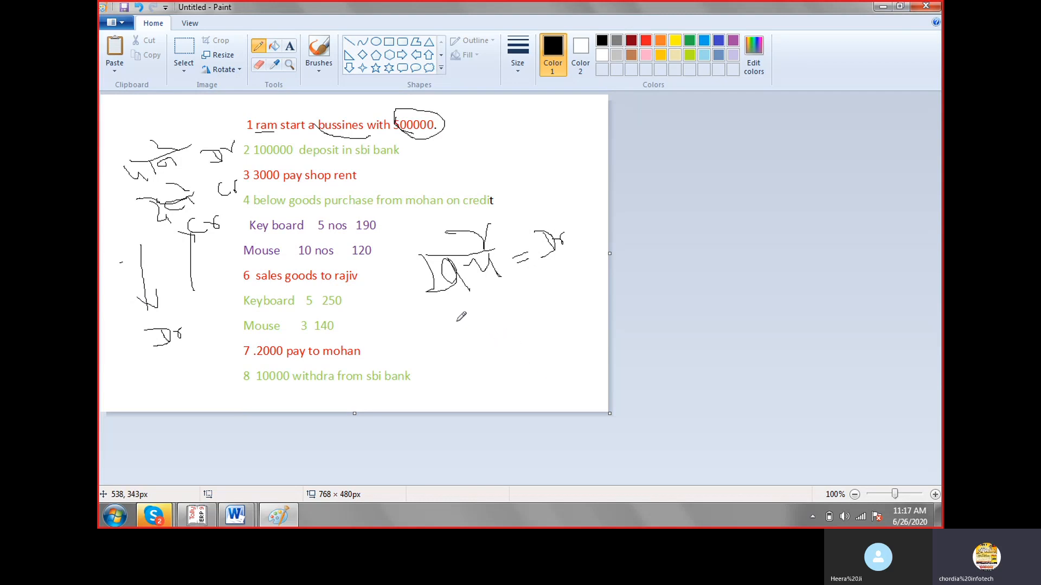
Handwrite "आय = Cr" in black below the handwritten "= Dr" note, and mark the two handwritten words beside the transaction list's Dr/Cr labels.
{"action": "mouse_move", "coordinate": [449, 327]}
{"action": "left_mouse_down"}
{"action": "mouse_move", "coordinate": [489, 323]}
{"action": "mouse_move", "coordinate": [502, 339]}
{"action": "mouse_move", "coordinate": [482, 347]}
{"action": "mouse_move", "coordinate": [505, 313]}
{"action": "mouse_move", "coordinate": [506, 328]}
{"action": "mouse_move", "coordinate": [510, 314]}
{"action": "mouse_move", "coordinate": [525, 323]}
{"action": "mouse_move", "coordinate": [537, 312]}
{"action": "mouse_move", "coordinate": [544, 326]}
{"action": "mouse_move", "coordinate": [535, 304]}
{"action": "mouse_move", "coordinate": [565, 318]}
{"action": "left_mouse_up"}
{"action": "mouse_move", "coordinate": [566, 282]}
{"action": "left_mouse_down"}
{"action": "mouse_move", "coordinate": [569, 305]}
{"action": "mouse_move", "coordinate": [588, 305]}
{"action": "mouse_move", "coordinate": [603, 278]}
{"action": "left_mouse_up"}
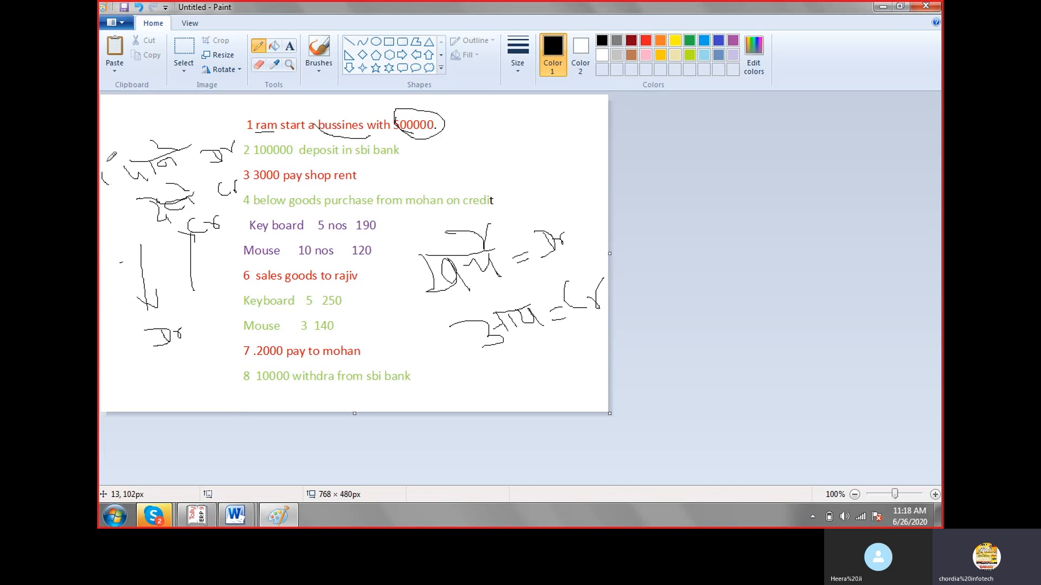
{"action": "mouse_move", "coordinate": [102, 172]}
{"action": "left_mouse_down"}
{"action": "mouse_move", "coordinate": [103, 185]}
{"action": "mouse_move", "coordinate": [137, 181]}
{"action": "mouse_move", "coordinate": [105, 163]}
{"action": "mouse_move", "coordinate": [159, 164]}
{"action": "left_mouse_up"}
{"action": "left_click_drag", "start_coordinate": [115, 212], "coordinate": [164, 203]}
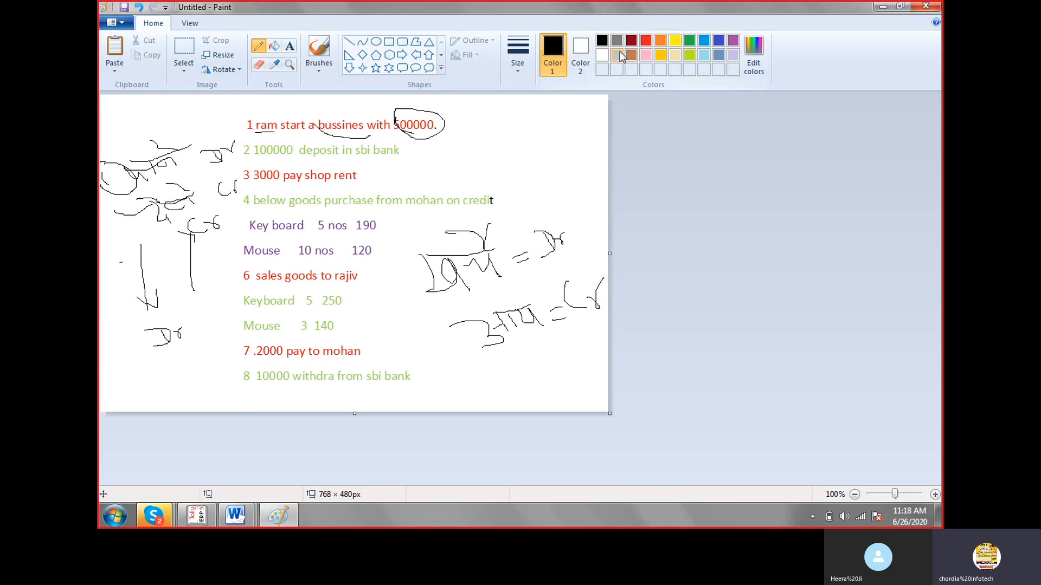
In lime, mark a circled 2 across the down arrow, trace the neighbouring vertical line, and add a circled 3 beside the sales item lines.
{"action": "left_click", "coordinate": [693, 54]}
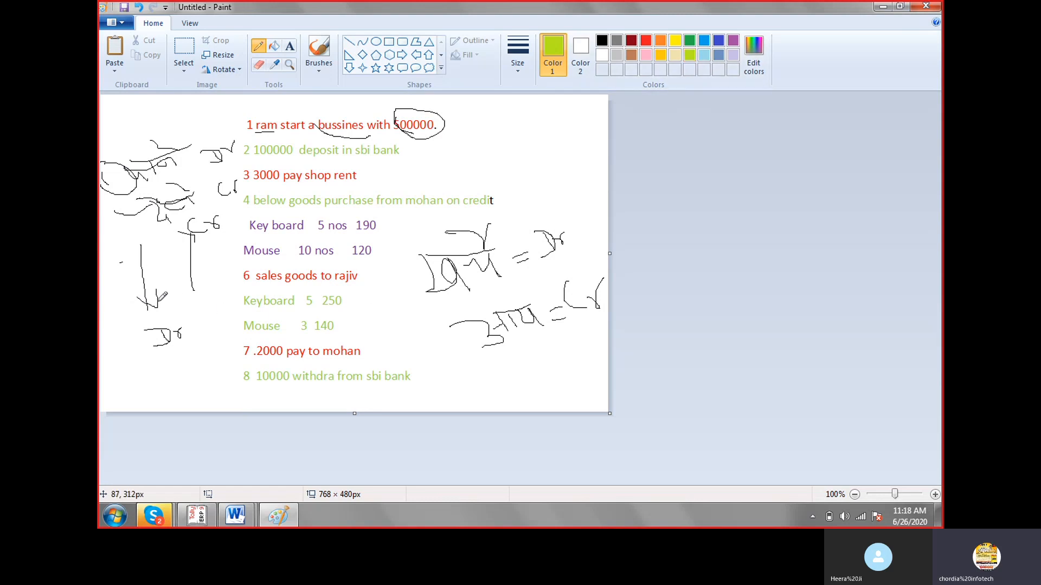
{"action": "mouse_move", "coordinate": [101, 286]}
{"action": "left_mouse_down"}
{"action": "mouse_move", "coordinate": [142, 281]}
{"action": "mouse_move", "coordinate": [117, 264]}
{"action": "mouse_move", "coordinate": [120, 292]}
{"action": "mouse_move", "coordinate": [136, 265]}
{"action": "mouse_move", "coordinate": [115, 264]}
{"action": "mouse_move", "coordinate": [157, 304]}
{"action": "left_mouse_up"}
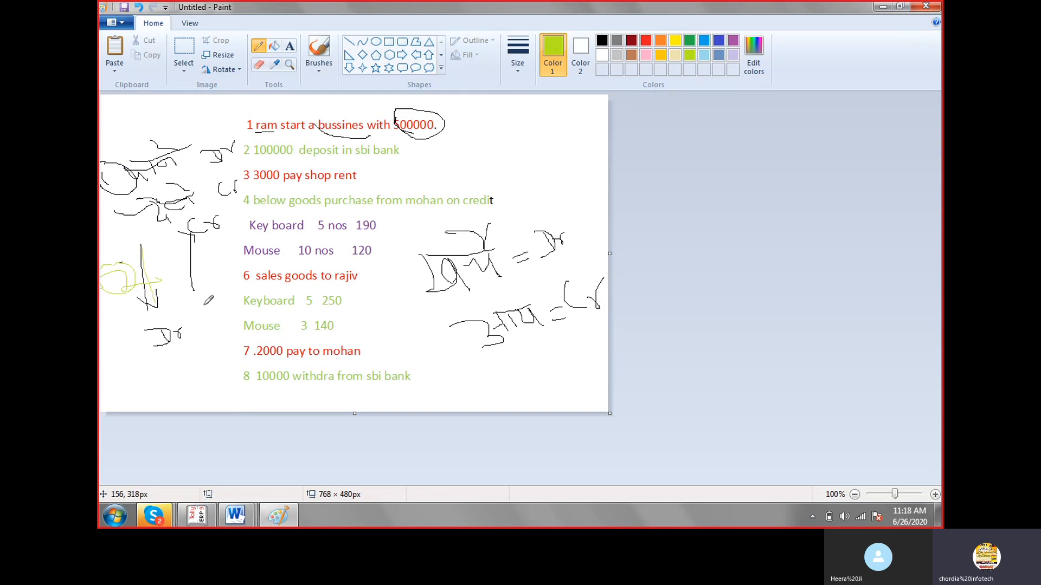
{"action": "left_click_drag", "start_coordinate": [193, 290], "coordinate": [190, 236]}
{"action": "mouse_move", "coordinate": [376, 310]}
{"action": "left_mouse_down"}
{"action": "mouse_move", "coordinate": [394, 327]}
{"action": "mouse_move", "coordinate": [378, 296]}
{"action": "mouse_move", "coordinate": [380, 328]}
{"action": "mouse_move", "coordinate": [401, 308]}
{"action": "mouse_move", "coordinate": [373, 300]}
{"action": "mouse_move", "coordinate": [396, 306]}
{"action": "left_mouse_up"}
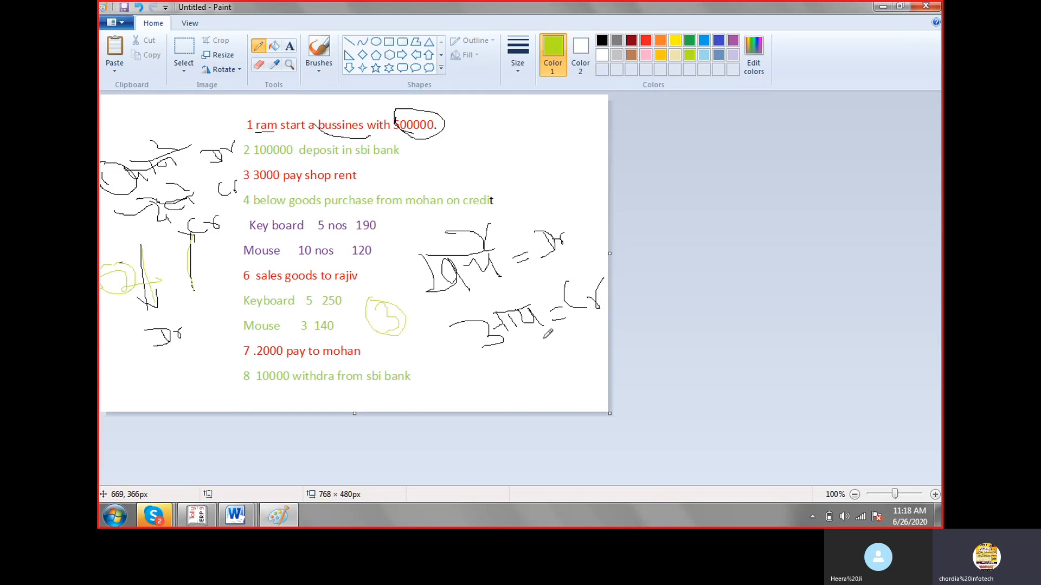
Underline the handwritten expense and income words and their Dr and Cr labels in lime.
{"action": "left_click_drag", "start_coordinate": [445, 301], "coordinate": [504, 281]}
{"action": "left_click_drag", "start_coordinate": [454, 302], "coordinate": [593, 250]}
{"action": "left_click_drag", "start_coordinate": [501, 358], "coordinate": [591, 317]}
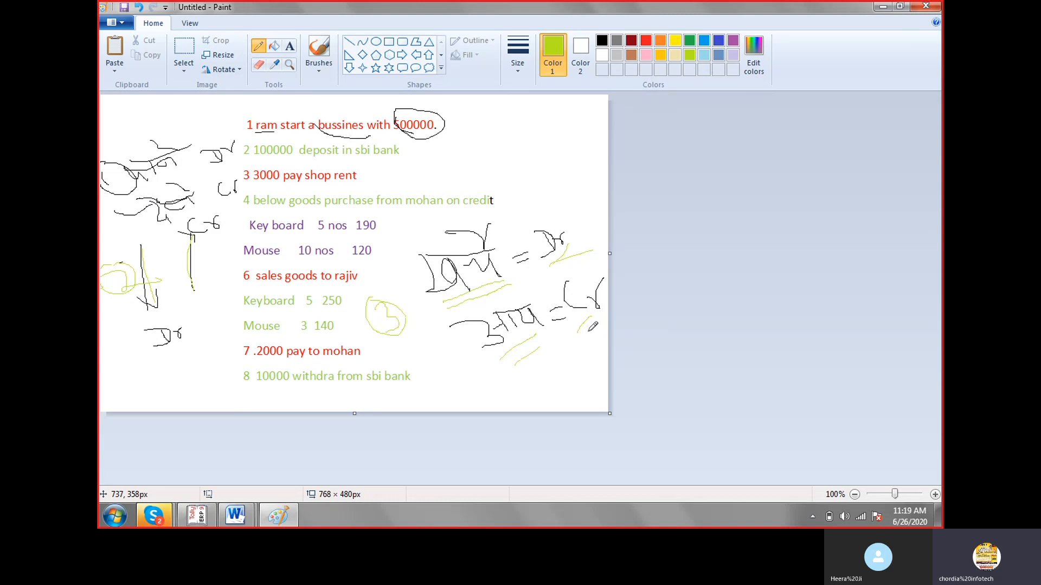
{"action": "left_click_drag", "start_coordinate": [587, 329], "coordinate": [598, 317]}
Switch to Tally.ERP 9 and open the Accounting Vouchers screen for LAXMI PVT LTD.
{"action": "left_click", "coordinate": [201, 525]}
{"action": "key", "text": "Escape"}
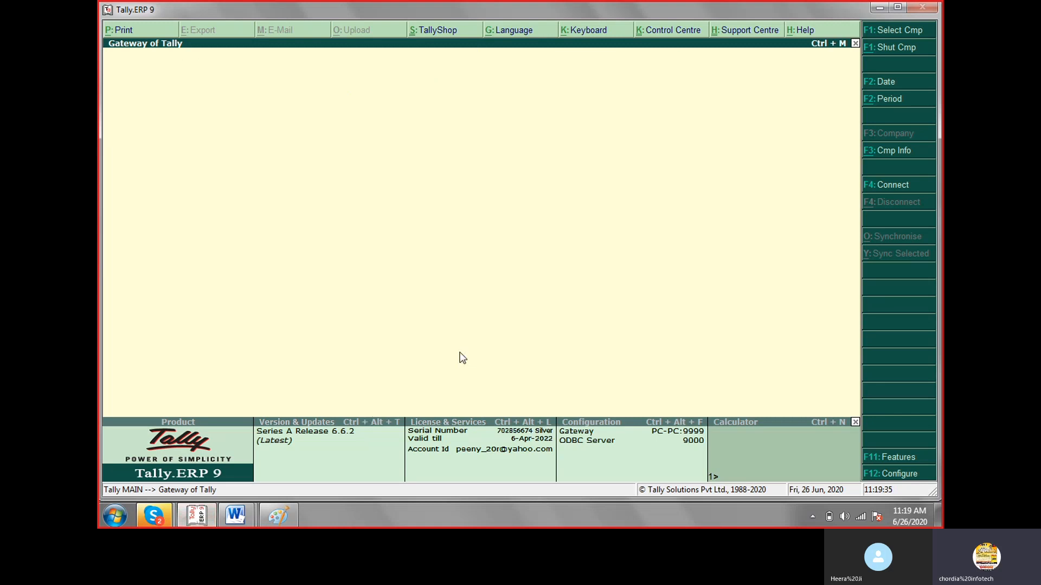
{"action": "key", "text": "n"}
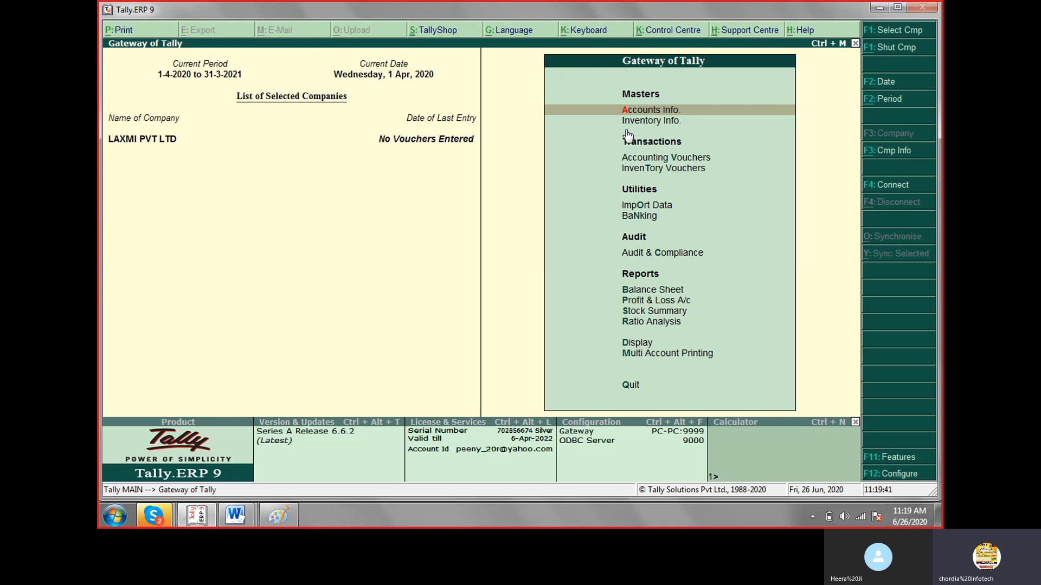
{"action": "left_click", "coordinate": [637, 160]}
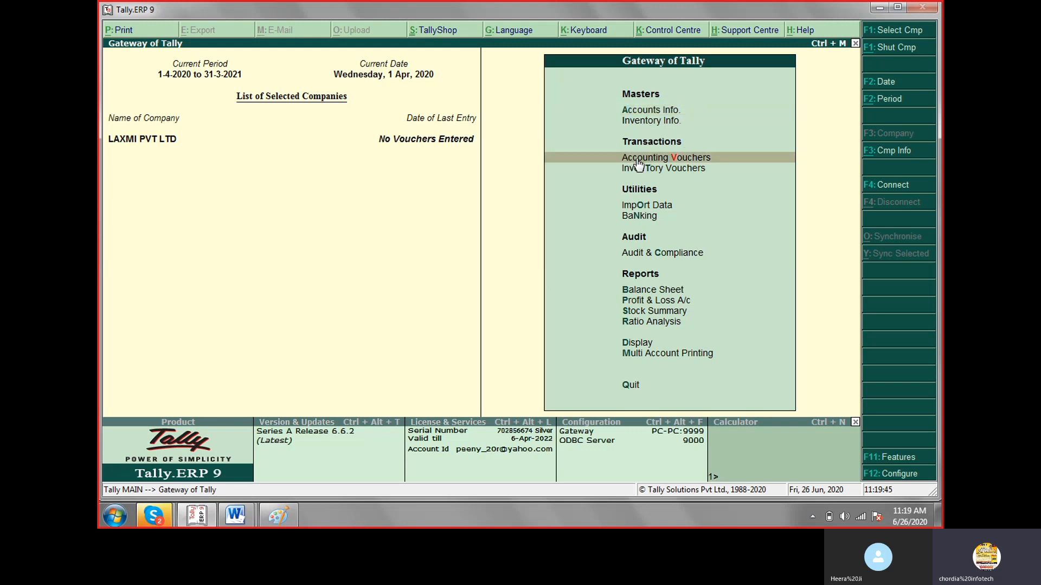
{"action": "double_click", "coordinate": [638, 162]}
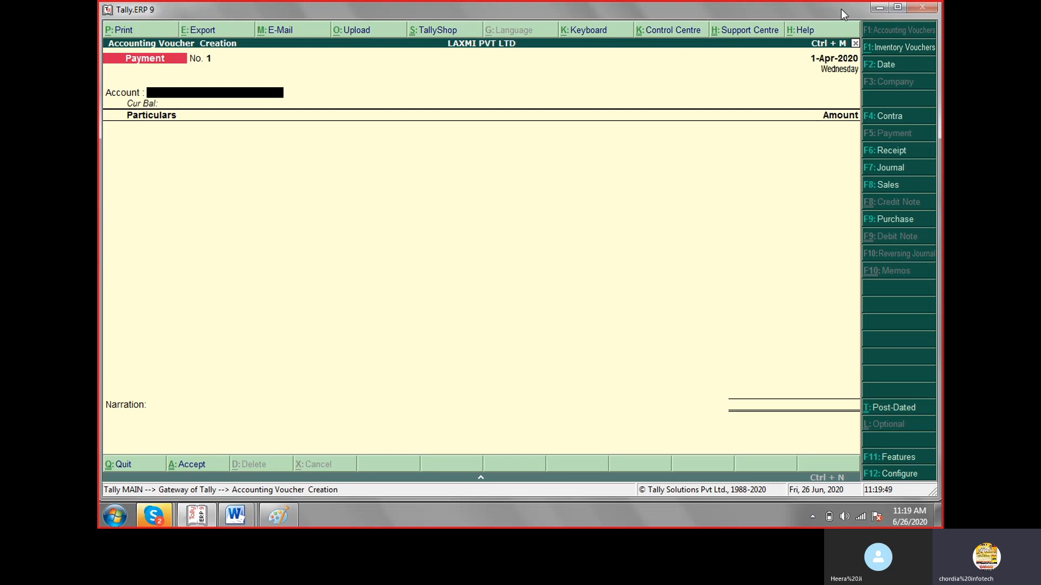
{"action": "left_click", "coordinate": [898, 9]}
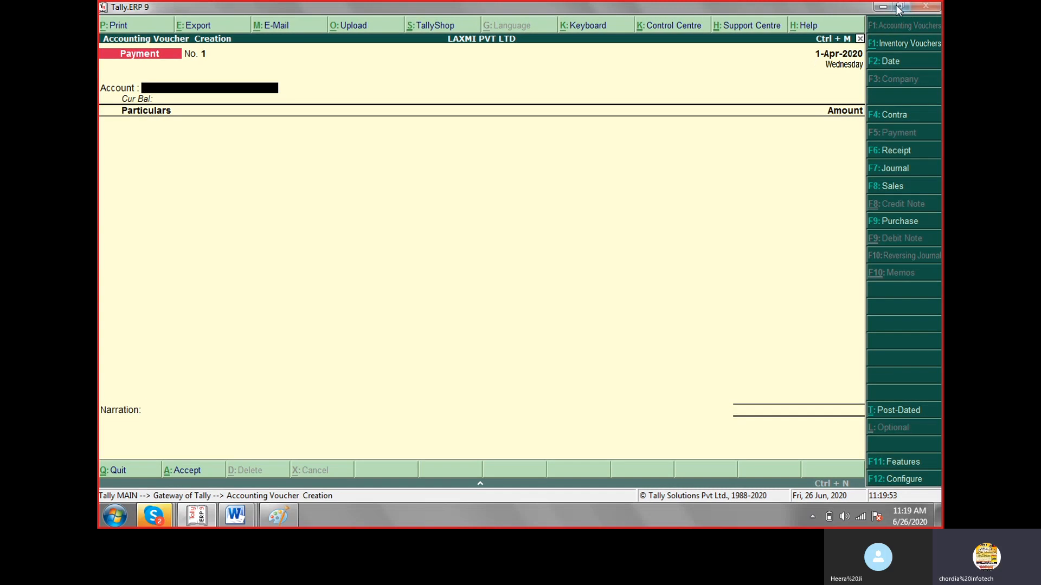
{"action": "left_click", "coordinate": [897, 7]}
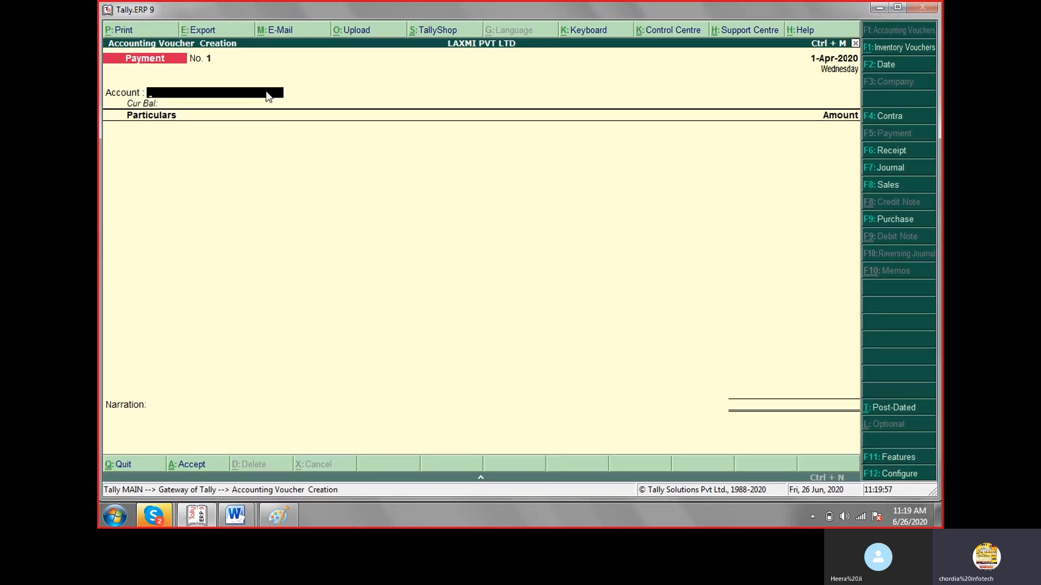
Look through the Contra, Sales and Payment voucher entry screens.
{"action": "left_click", "coordinate": [895, 118]}
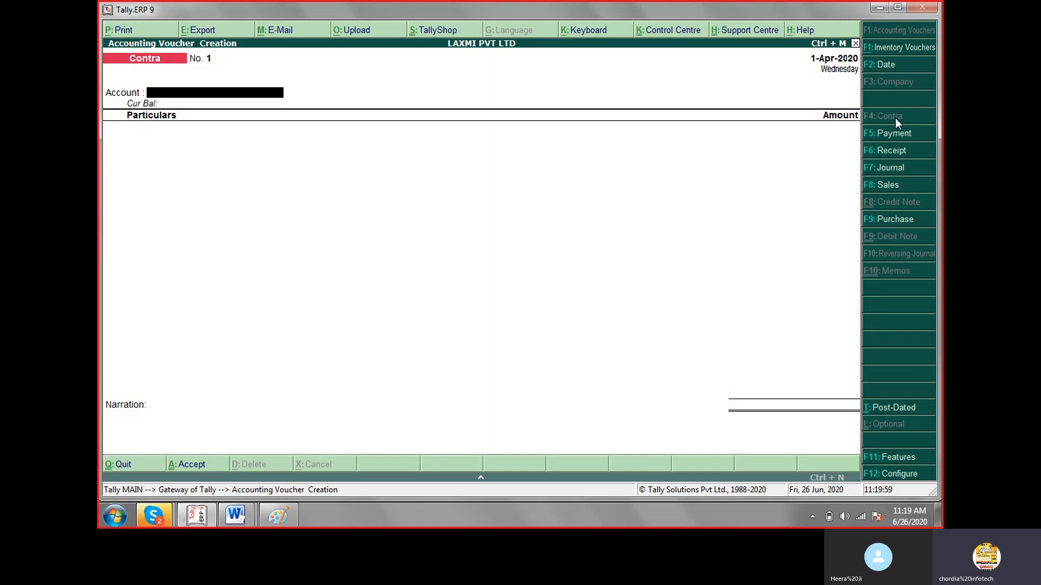
{"action": "left_click", "coordinate": [892, 186]}
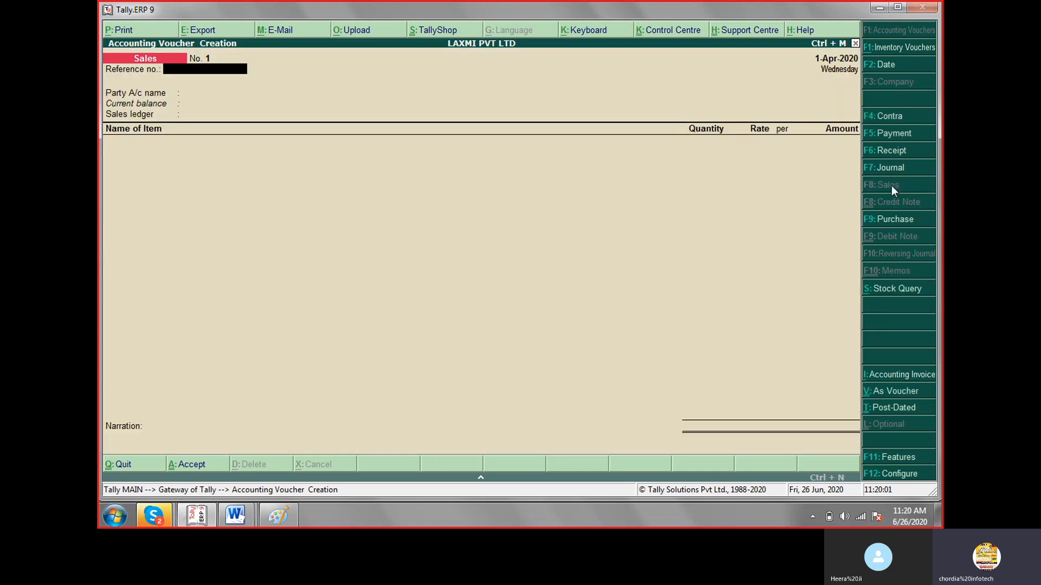
{"action": "left_click", "coordinate": [887, 134]}
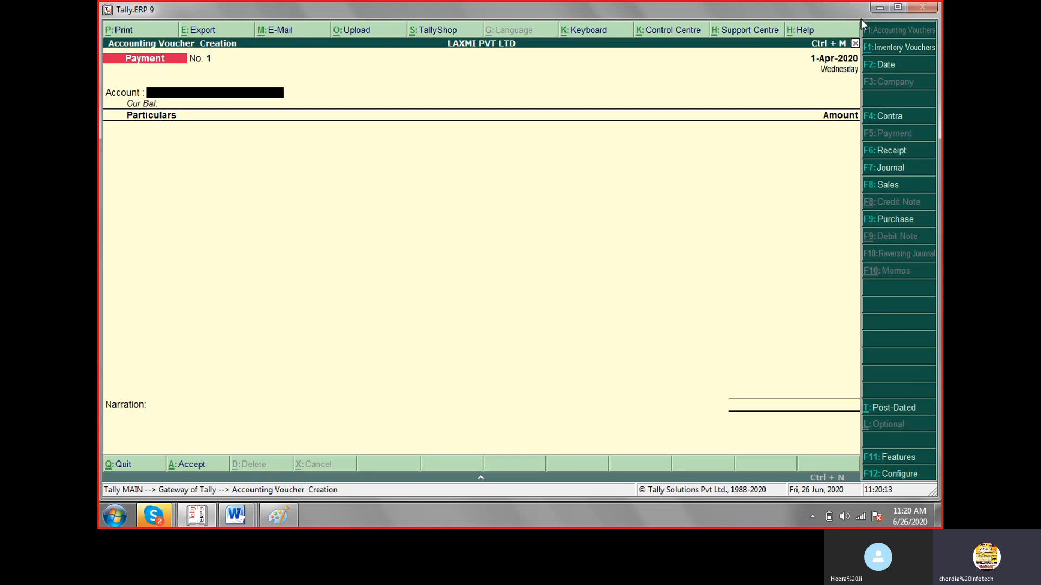
Switch back to Paint and place a text box about 191 × 78 px beside the last transactions.
{"action": "left_click", "coordinate": [877, 9]}
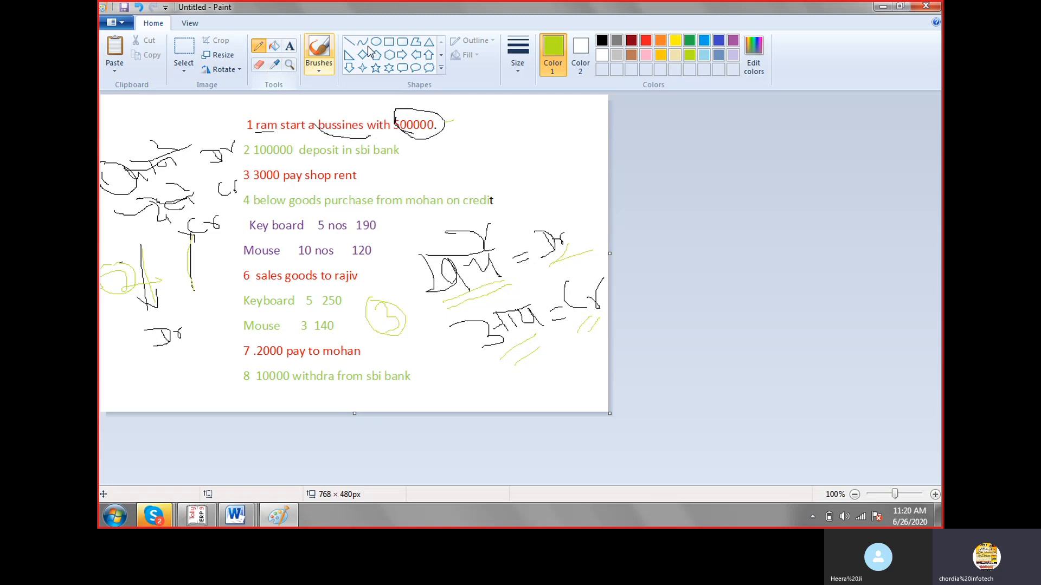
{"action": "left_click", "coordinate": [441, 68]}
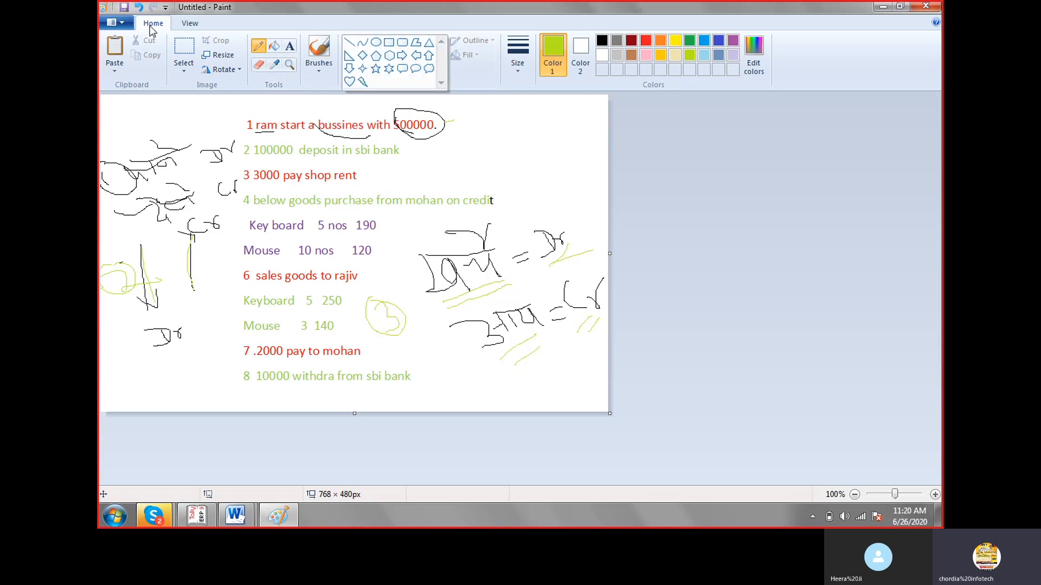
{"action": "left_click", "coordinate": [180, 24]}
{"action": "left_click", "coordinate": [162, 23]}
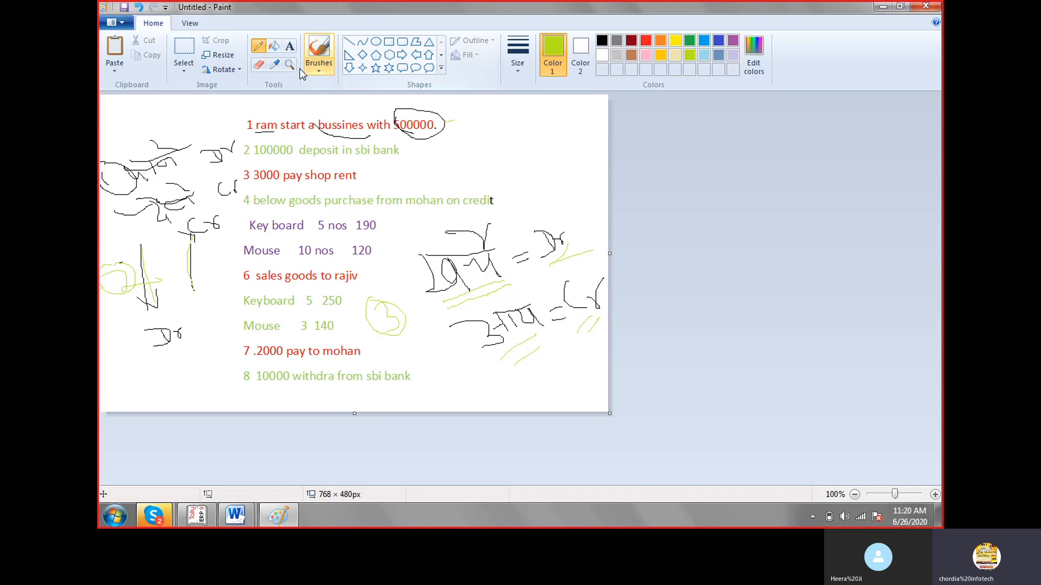
{"action": "left_click", "coordinate": [294, 46]}
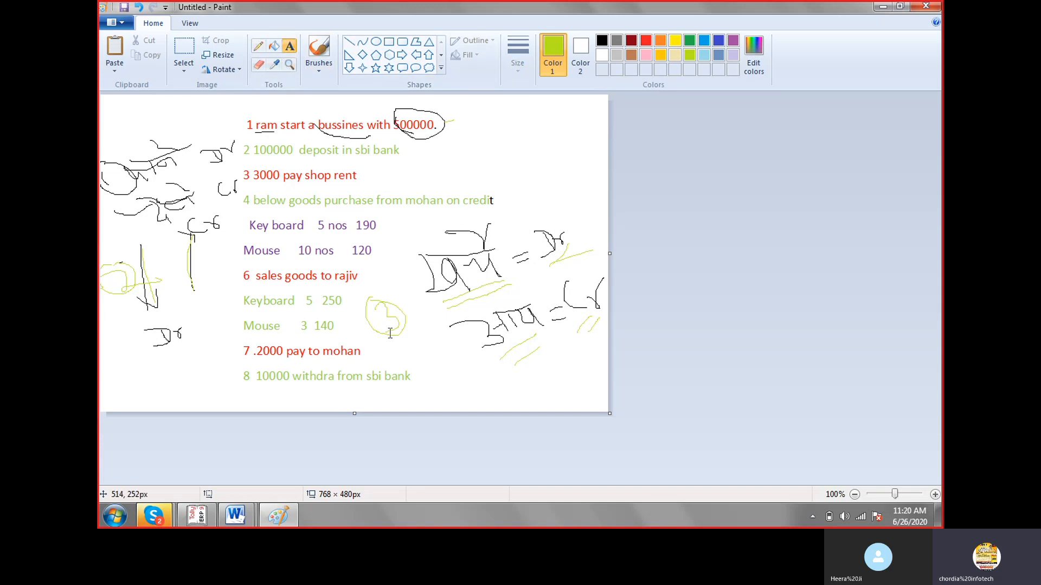
{"action": "left_click", "coordinate": [410, 355]}
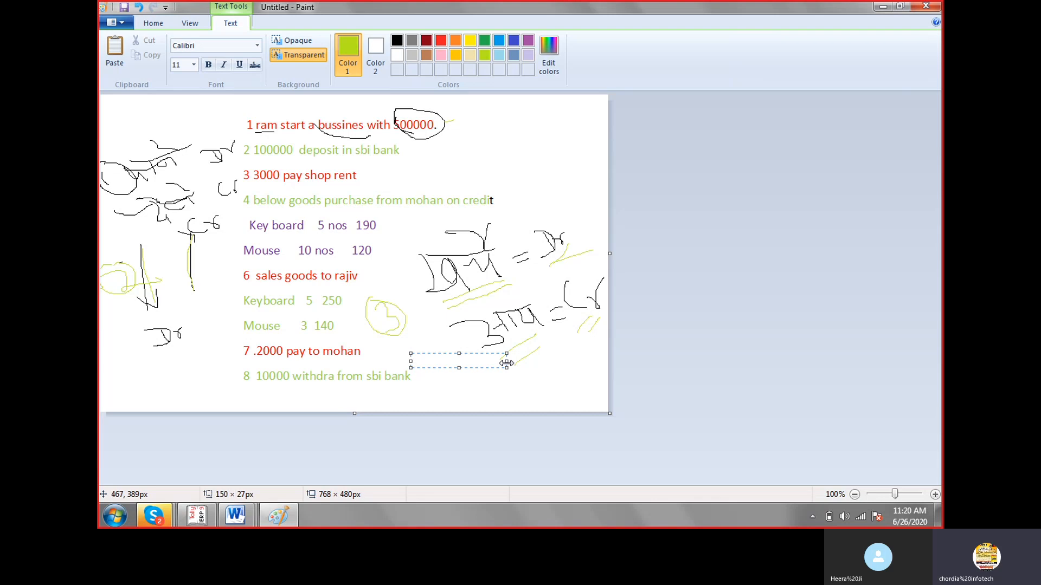
{"action": "left_click_drag", "start_coordinate": [507, 364], "coordinate": [474, 401]}
Enter the numbers 1 to 5 on separate lines in the text box, with "purchase" on the last line.
{"action": "type", "text": "1"}
{"action": "key", "text": "Return"}
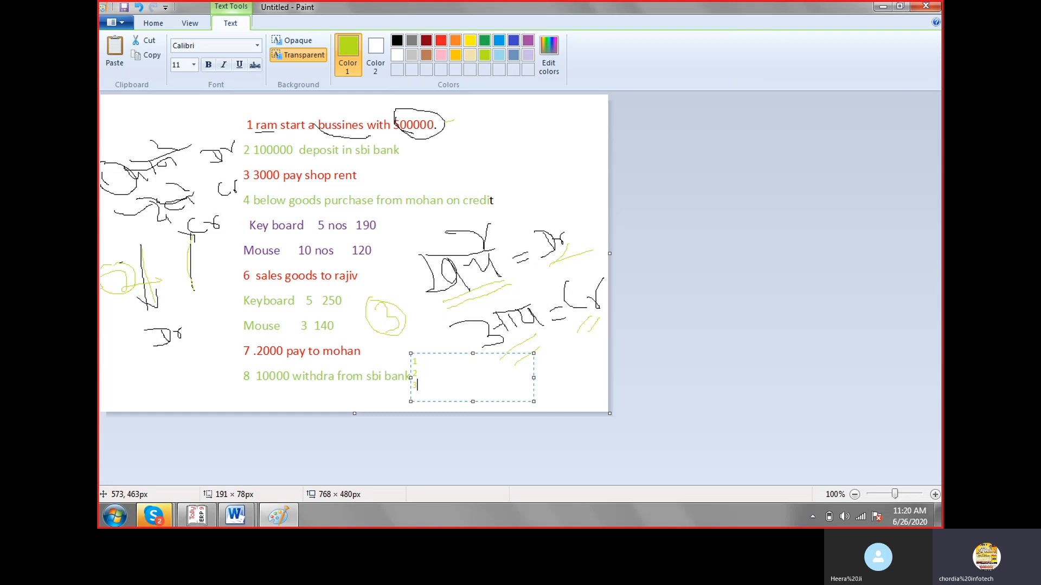
{"action": "key", "text": "Return"}
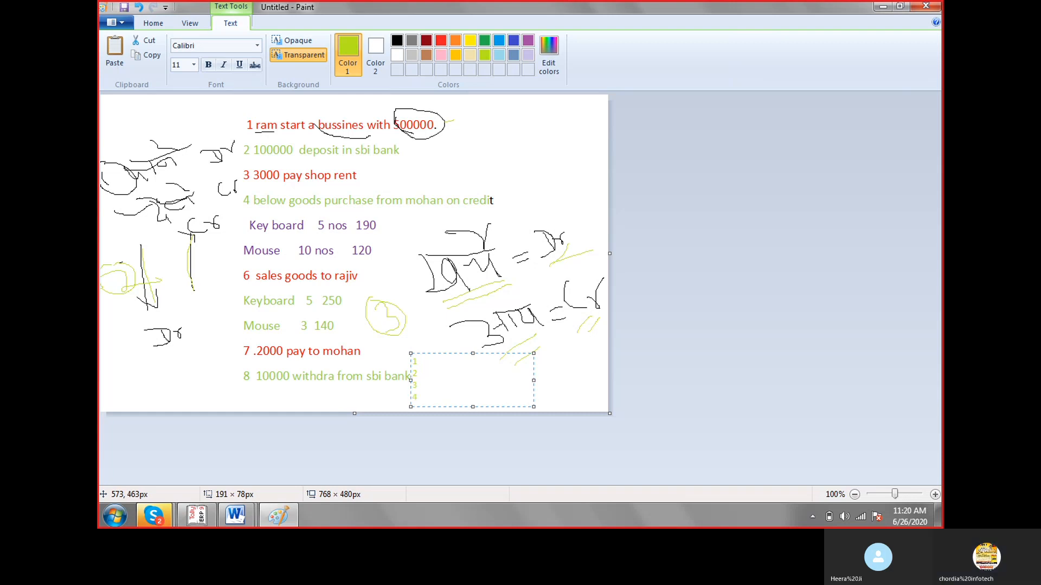
{"action": "key", "text": "Return"}
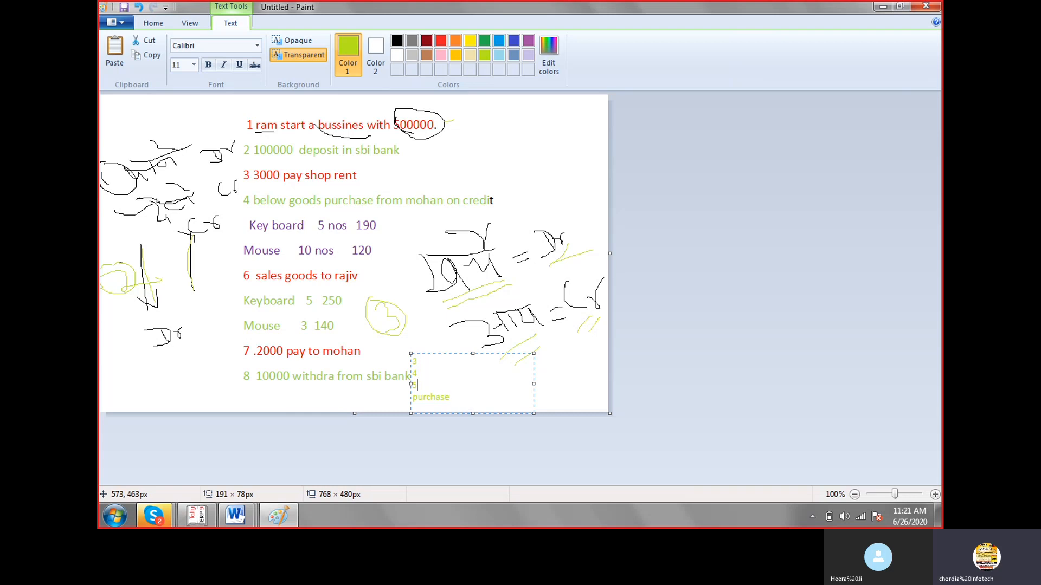
Label list line 5 "sales", line 4 "contra" and line 3 "paymen".
{"action": "type", "text": "sales"}
{"action": "type", "text": "cont"}
{"action": "type", "text": "ra"}
{"action": "type", "text": "pa"}
{"action": "type", "text": "ymen"}
Label list line 2 "recpt" and line 1 "jorna", dismissing the Windows color scheme prompt.
{"action": "key", "text": "Up"}
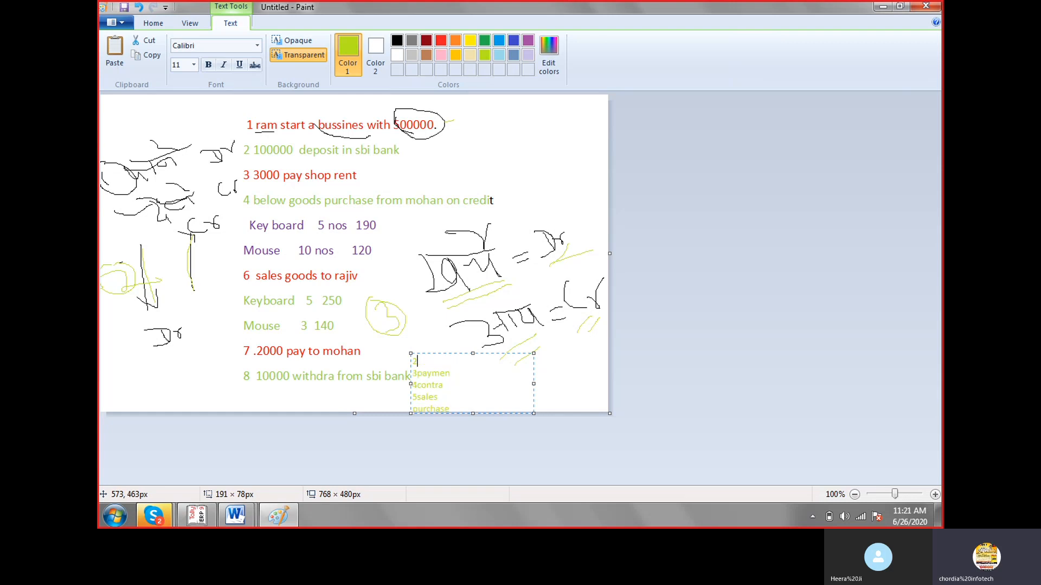
{"action": "type", "text": "rec"}
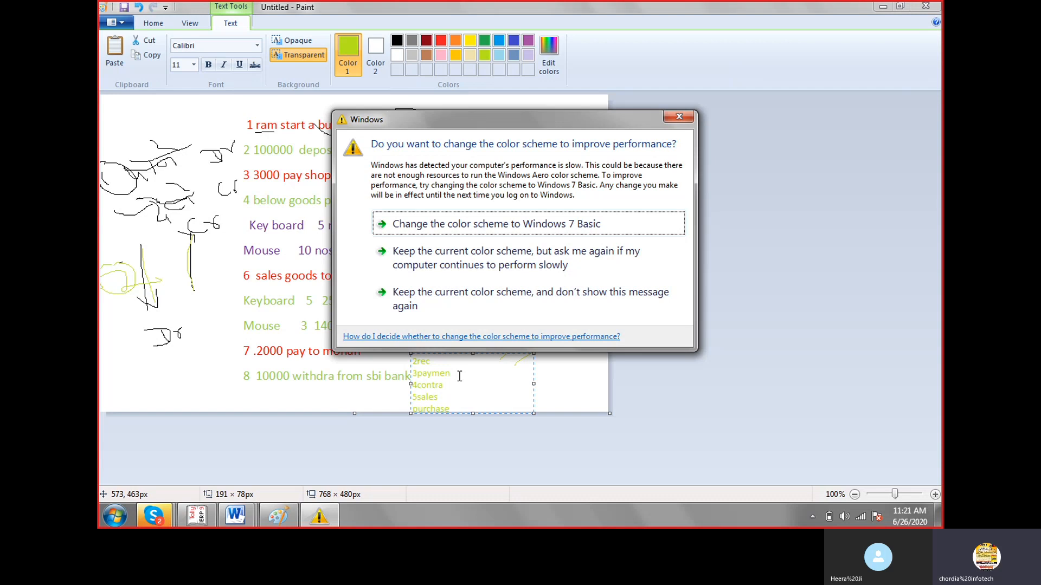
{"action": "left_click", "coordinate": [672, 119]}
{"action": "type", "text": "p"}
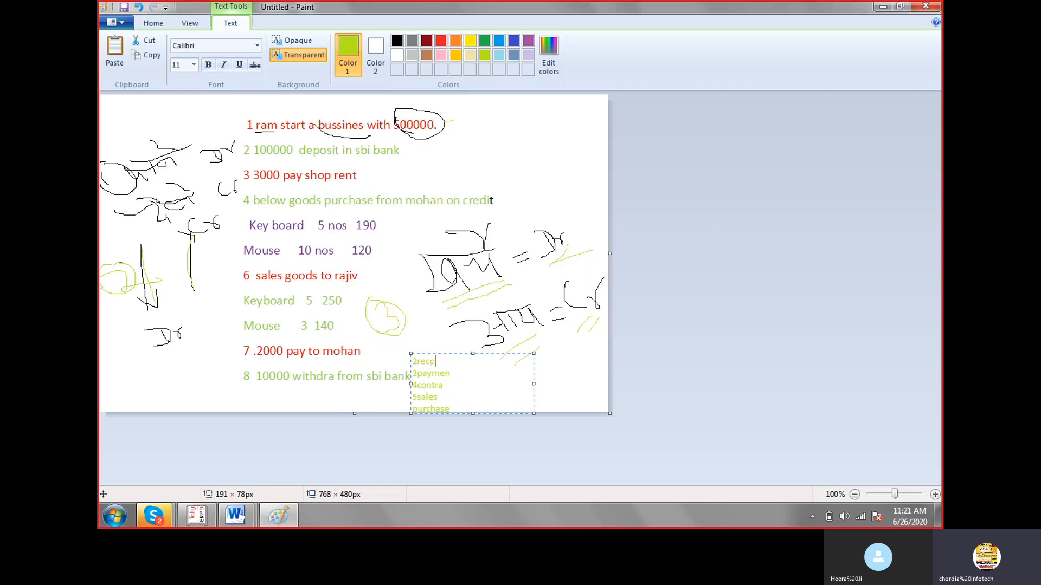
{"action": "type", "text": "t"}
{"action": "key", "text": "Up"}
{"action": "type", "text": "jornal"}
Recolor the voucher list text red and move its text box beside the first transaction, above the handwritten Dr note.
{"action": "left_click_drag", "start_coordinate": [416, 364], "coordinate": [453, 412]}
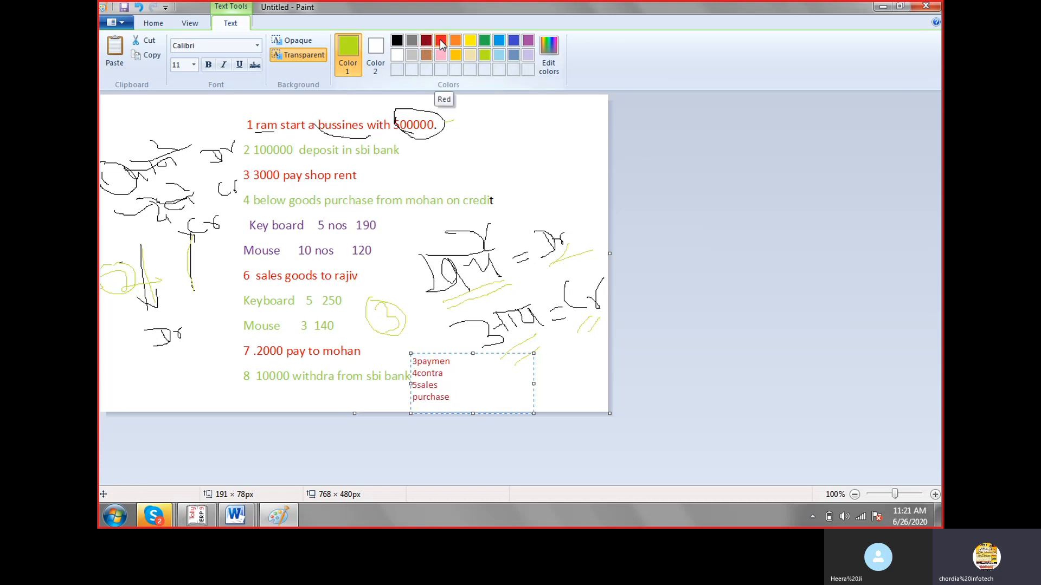
{"action": "left_click", "coordinate": [441, 43]}
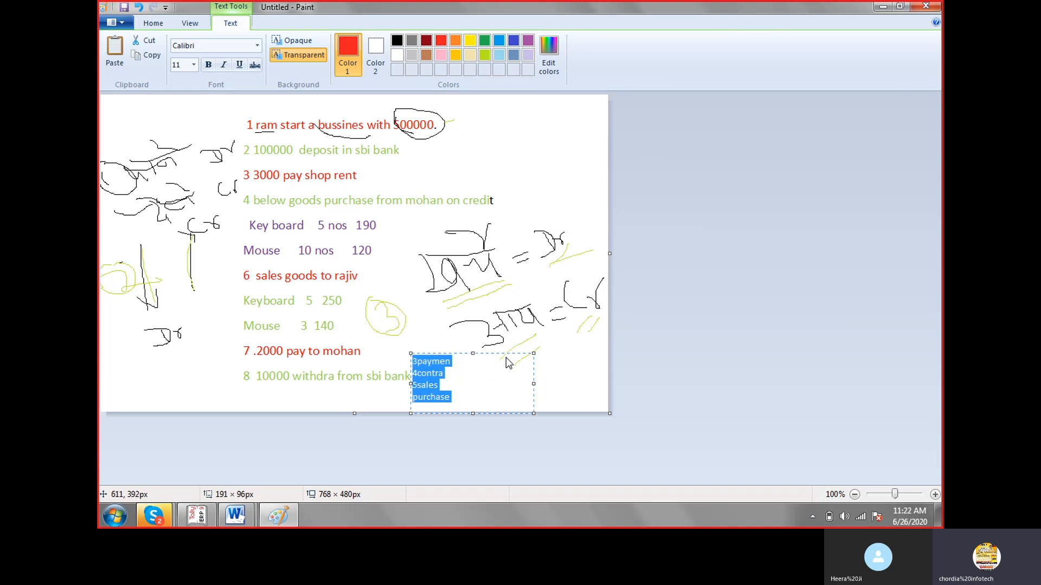
{"action": "left_click_drag", "start_coordinate": [520, 350], "coordinate": [561, 115]}
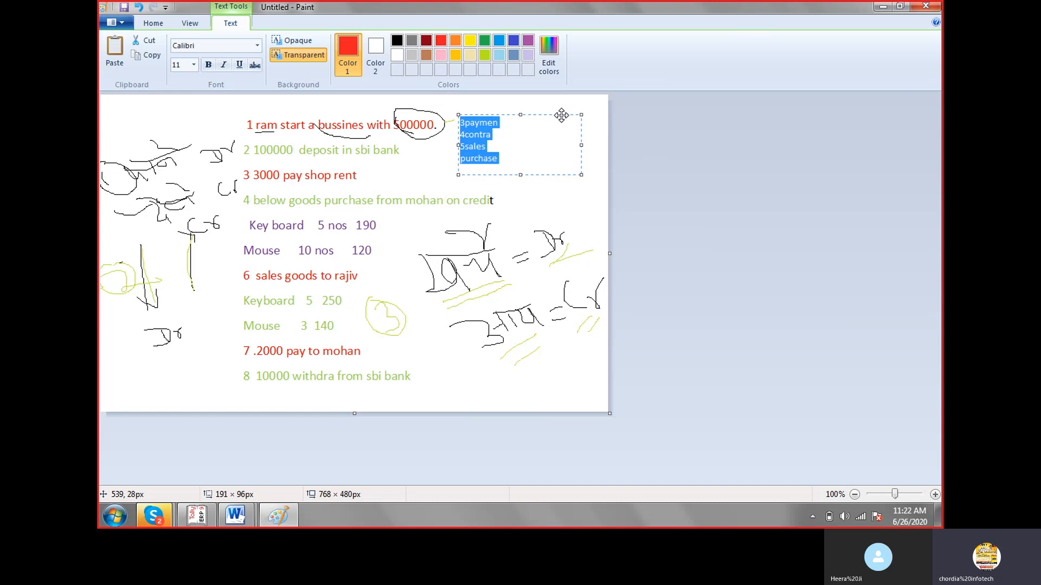
{"action": "left_click", "coordinate": [523, 151]}
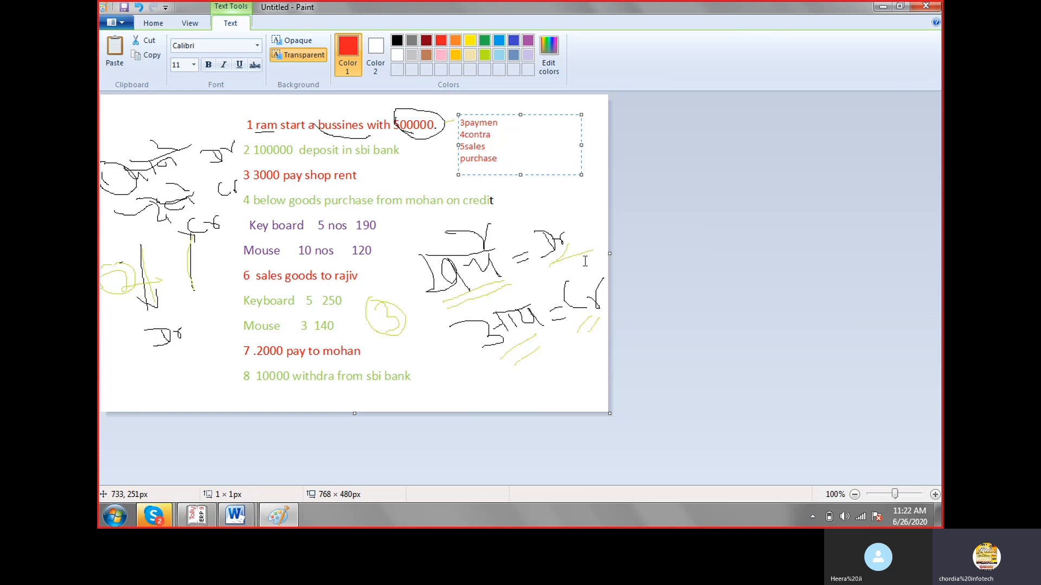
{"action": "left_click", "coordinate": [567, 243]}
{"action": "left_click", "coordinate": [472, 132]}
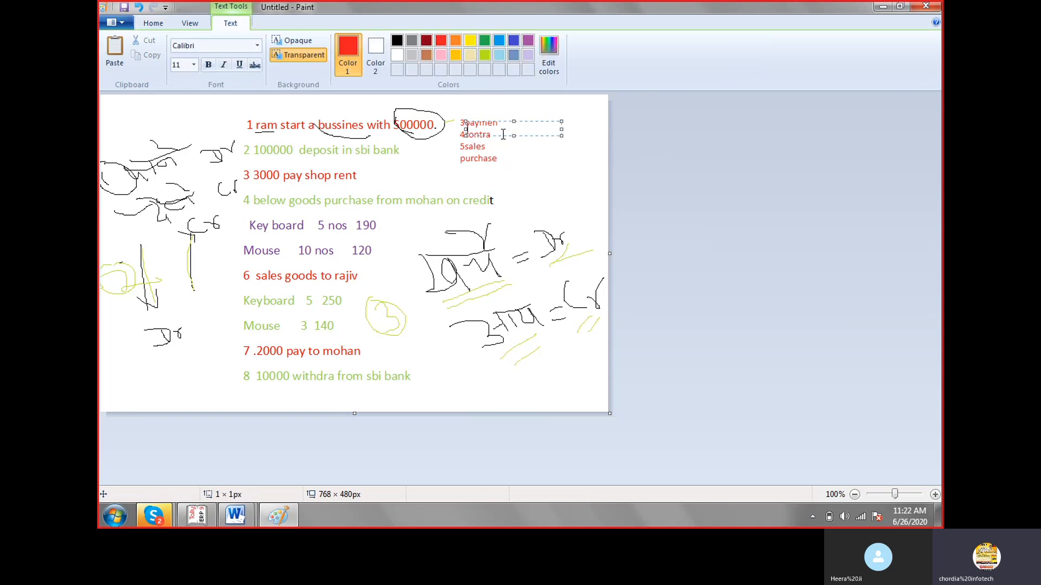
{"action": "left_click", "coordinate": [442, 133]}
{"action": "left_click", "coordinate": [455, 136]}
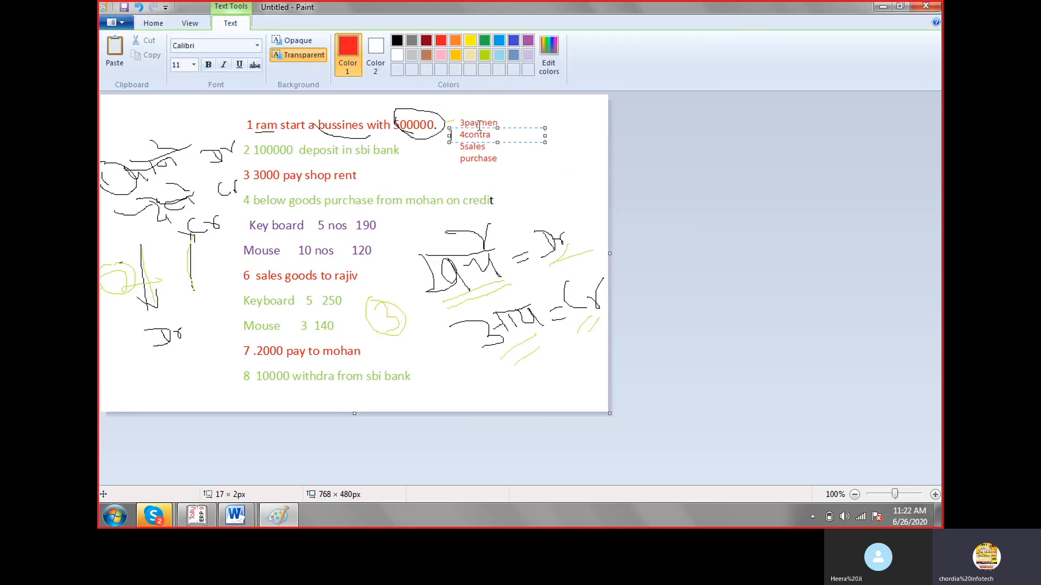
{"action": "left_click", "coordinate": [467, 137]}
{"action": "left_click", "coordinate": [489, 170]}
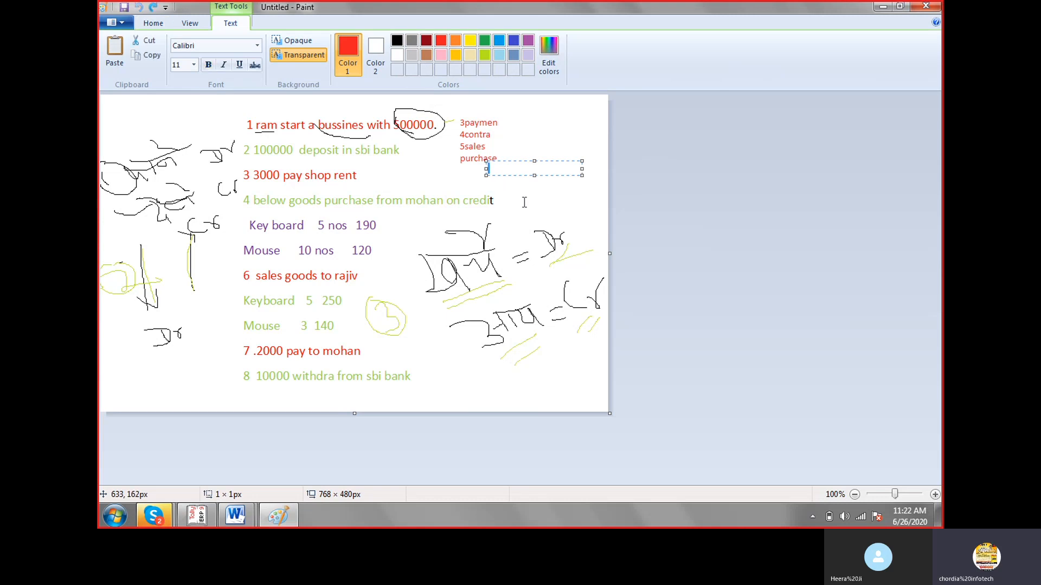
{"action": "left_click", "coordinate": [516, 192]}
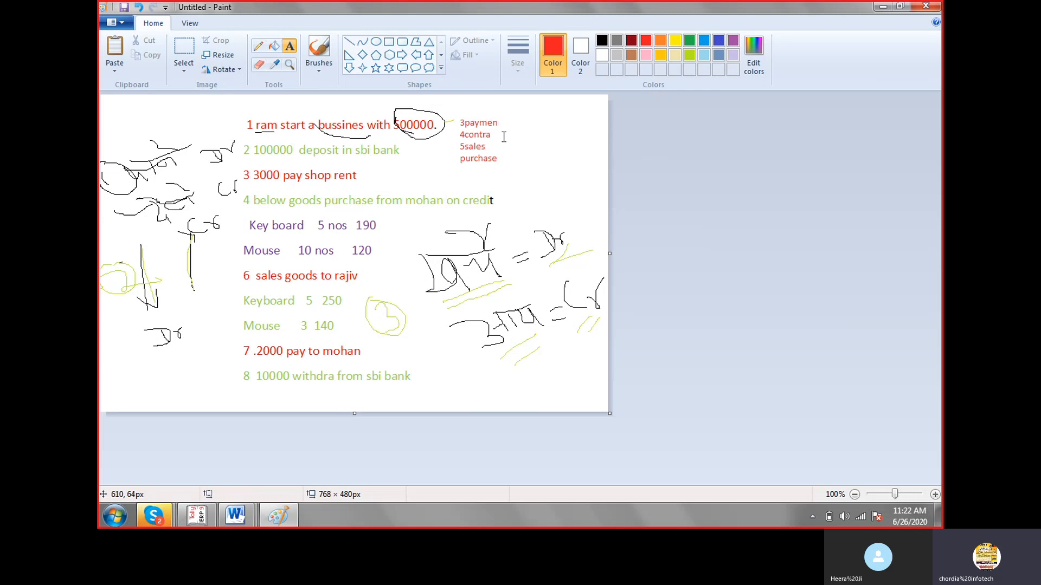
{"action": "left_click", "coordinate": [502, 122]}
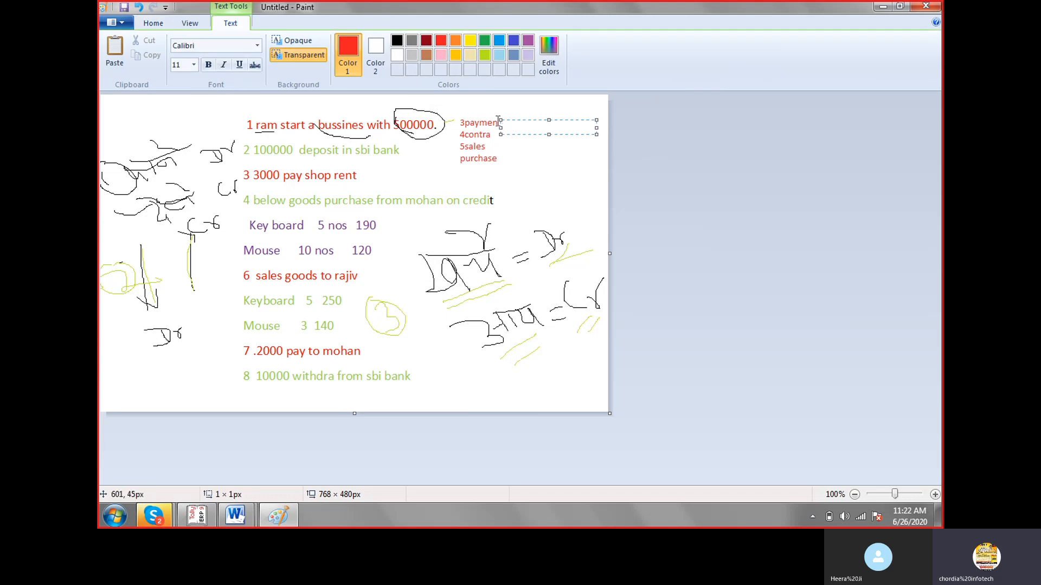
{"action": "left_click", "coordinate": [481, 169]}
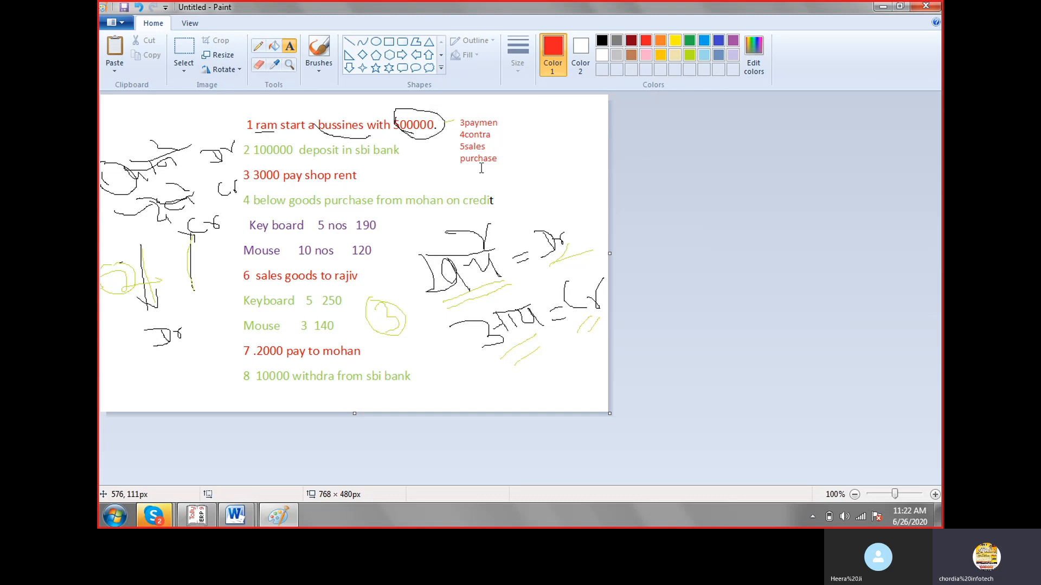
Open the ongoing Skype call window, minimize it and return to the Paint canvas.
{"action": "left_click", "coordinate": [151, 522]}
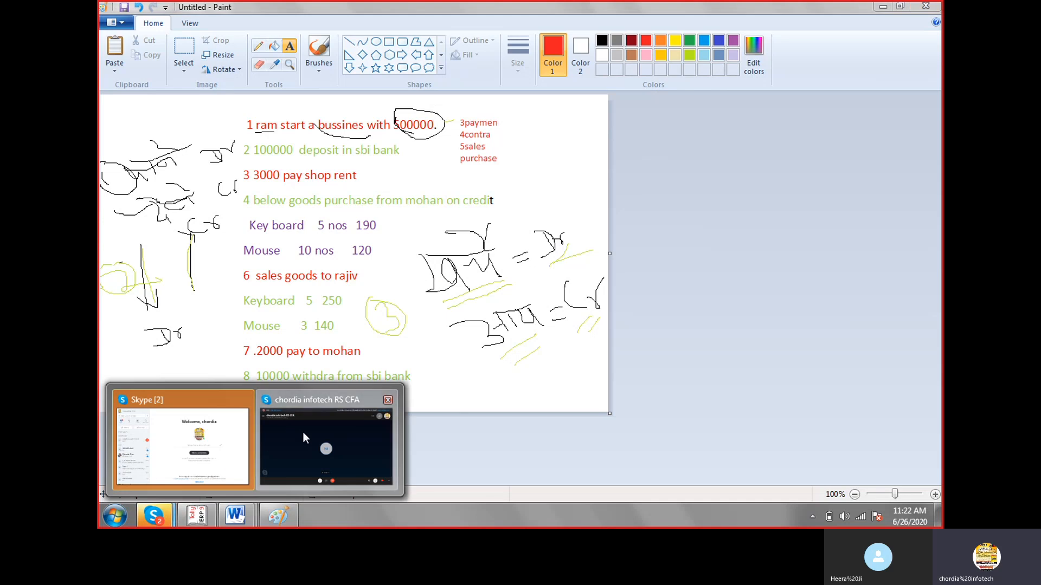
{"action": "left_click", "coordinate": [304, 436]}
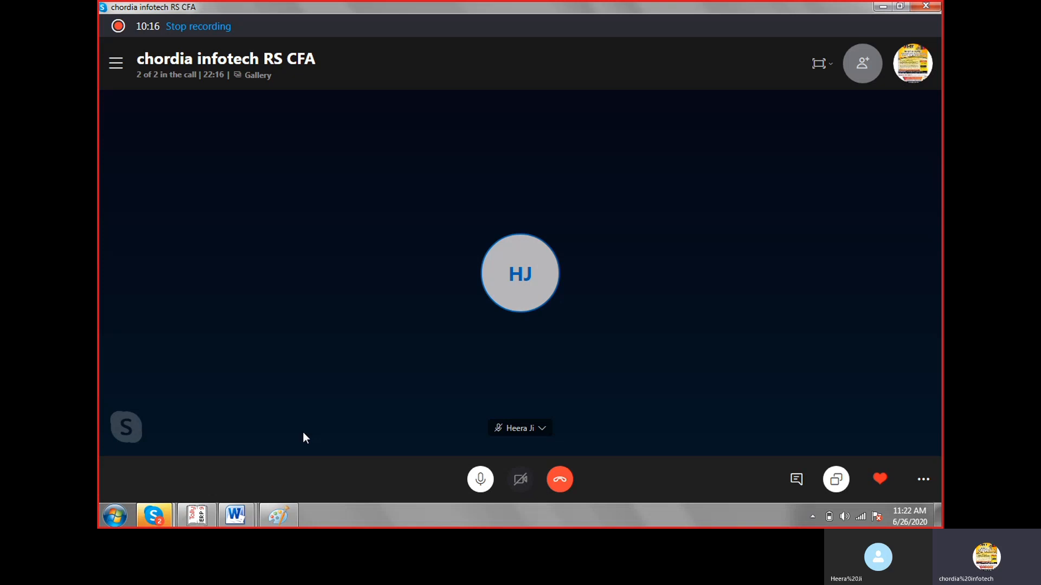
{"action": "left_click", "coordinate": [878, 6]}
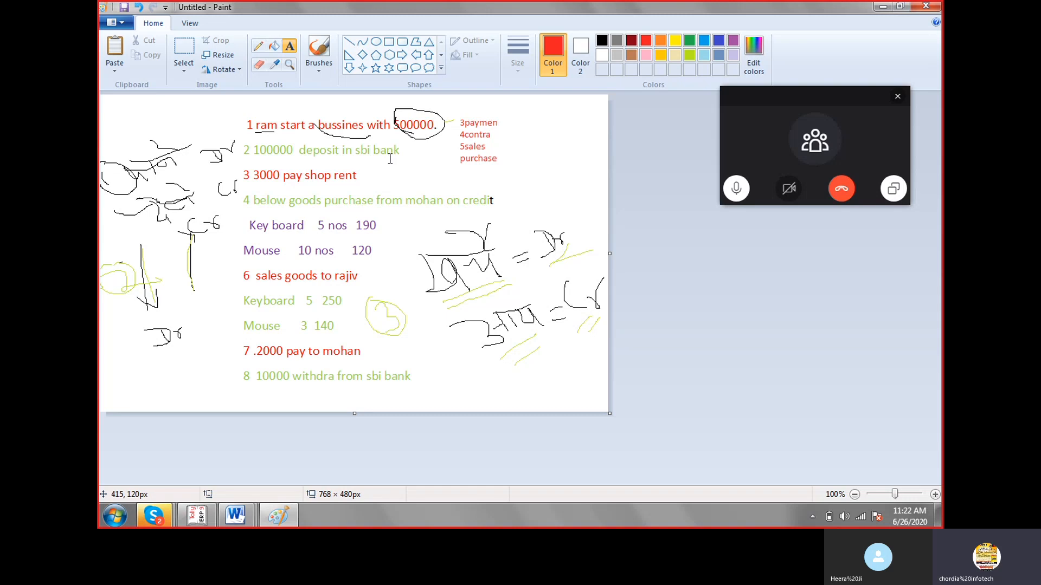
{"action": "left_click", "coordinate": [483, 161]}
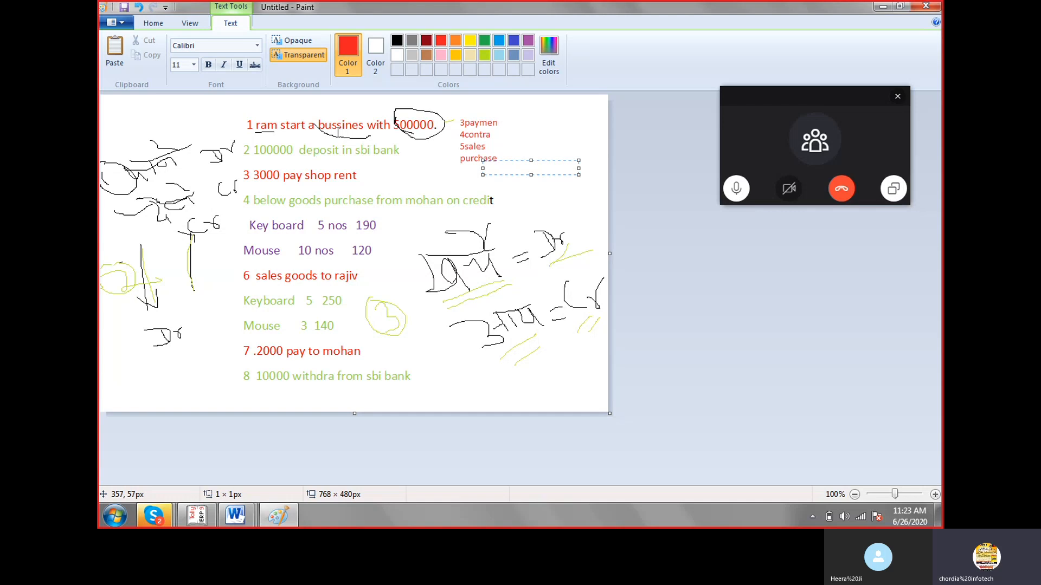
Switch to Tally.ERP 9, dismiss the floating call window, and start a Receipt voucher with Cash as the account.
{"action": "left_click", "coordinate": [207, 518]}
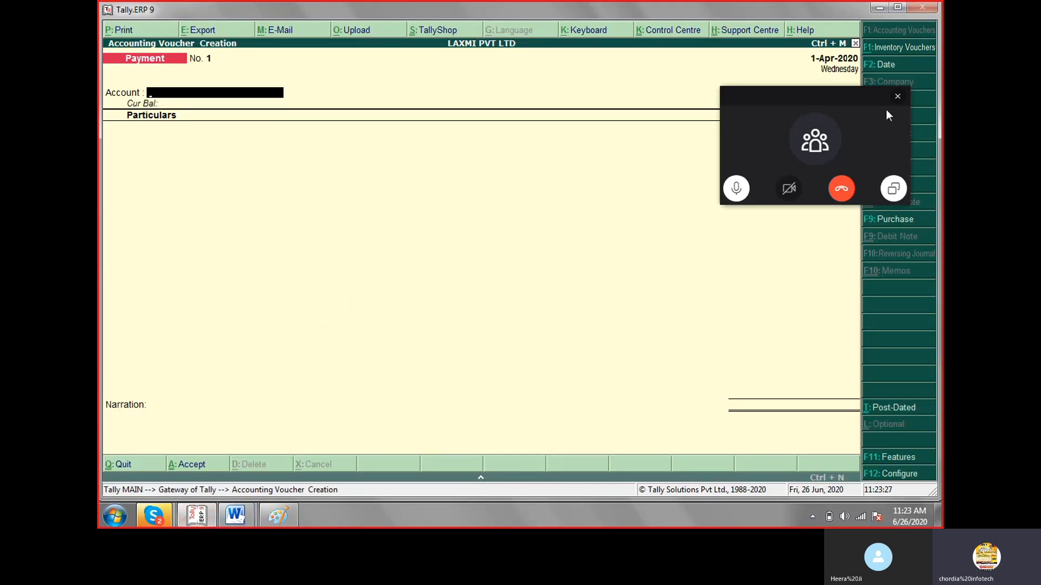
{"action": "left_click", "coordinate": [897, 97]}
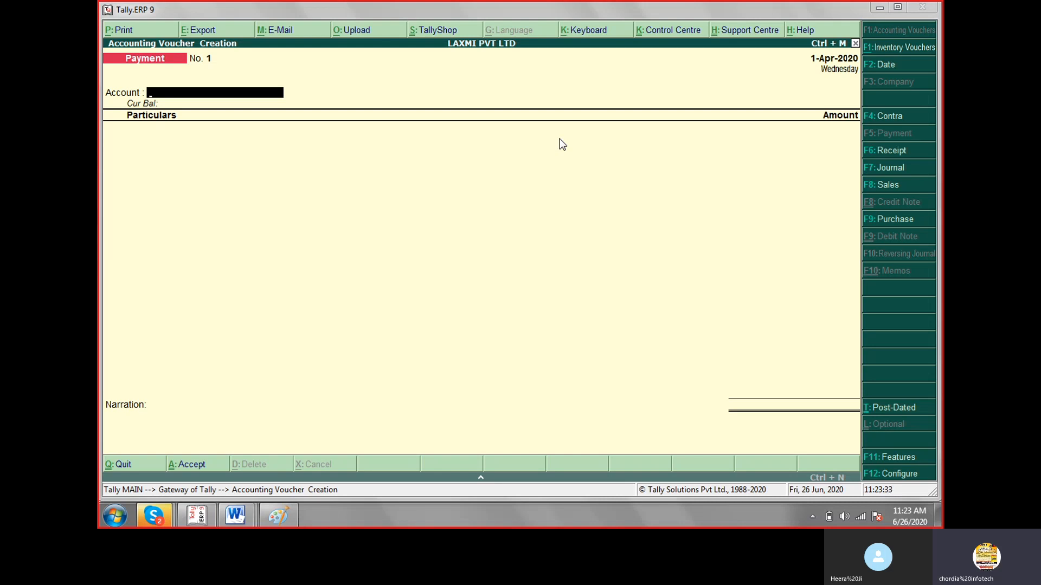
{"action": "left_click", "coordinate": [884, 156]}
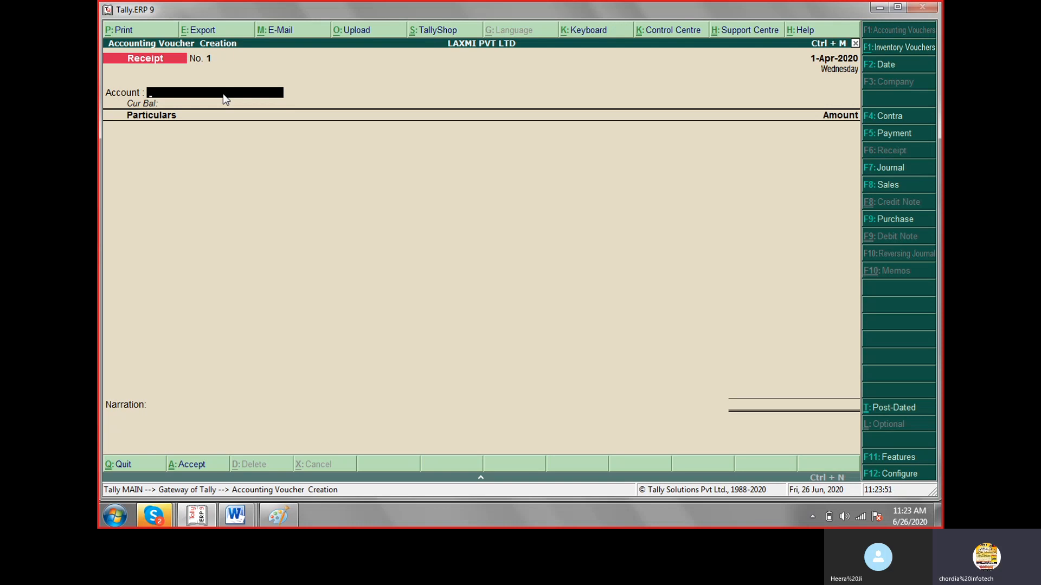
{"action": "type", "text": "C"}
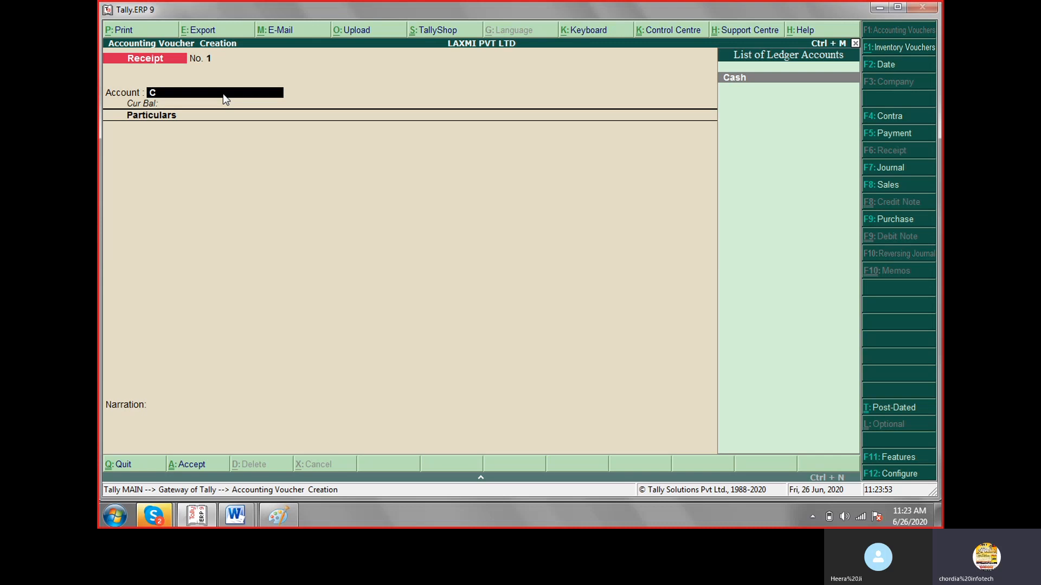
{"action": "key", "text": "Return"}
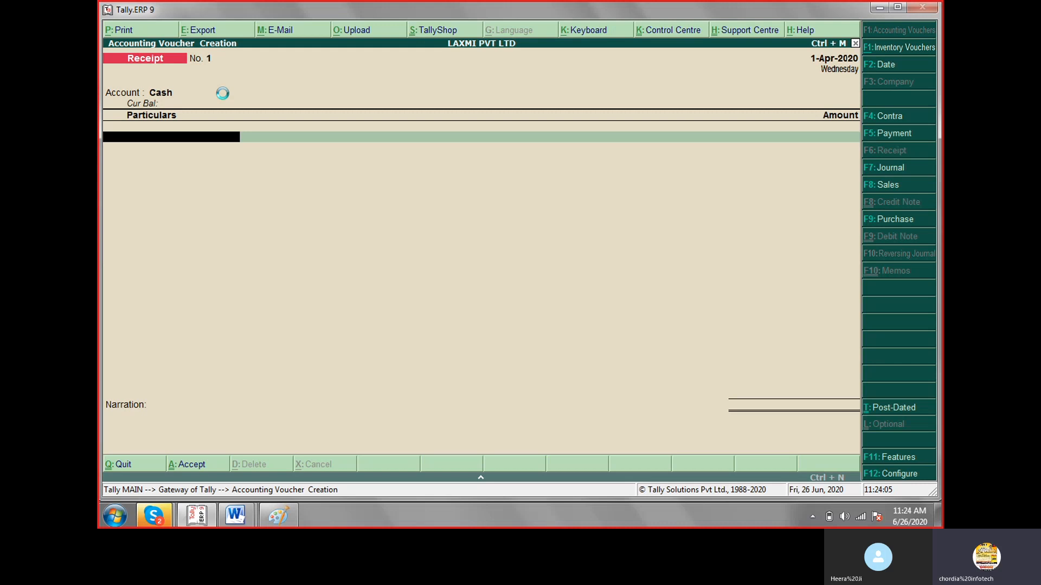
Create the business owner's capital ledger from the voucher under Capital Account, keeping the default mailing details.
{"action": "key", "text": "alt+c"}
{"action": "type", "text": "Ram"}
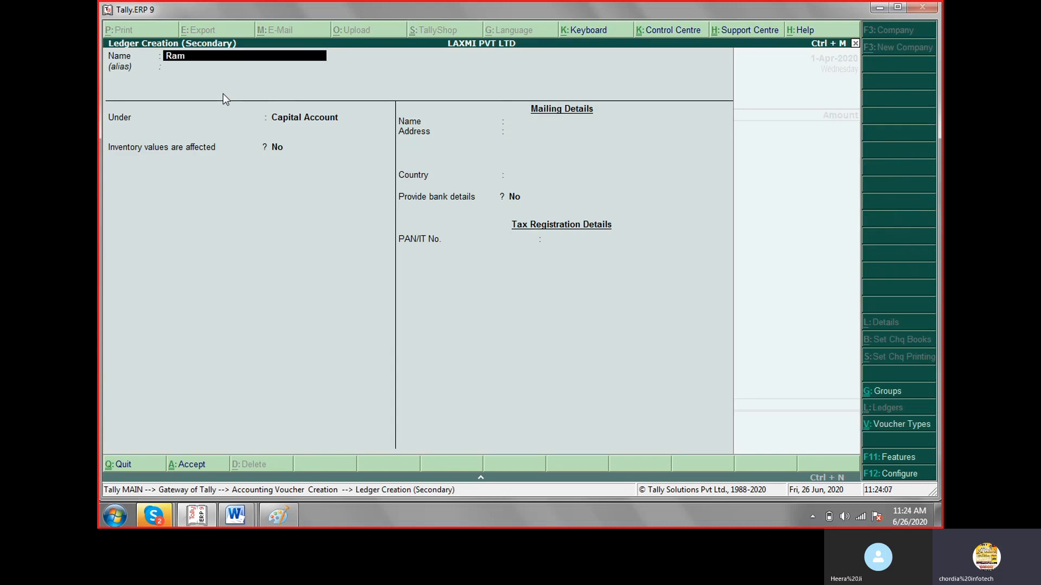
{"action": "type", "text": " Capital"}
{"action": "key", "text": "Return"}
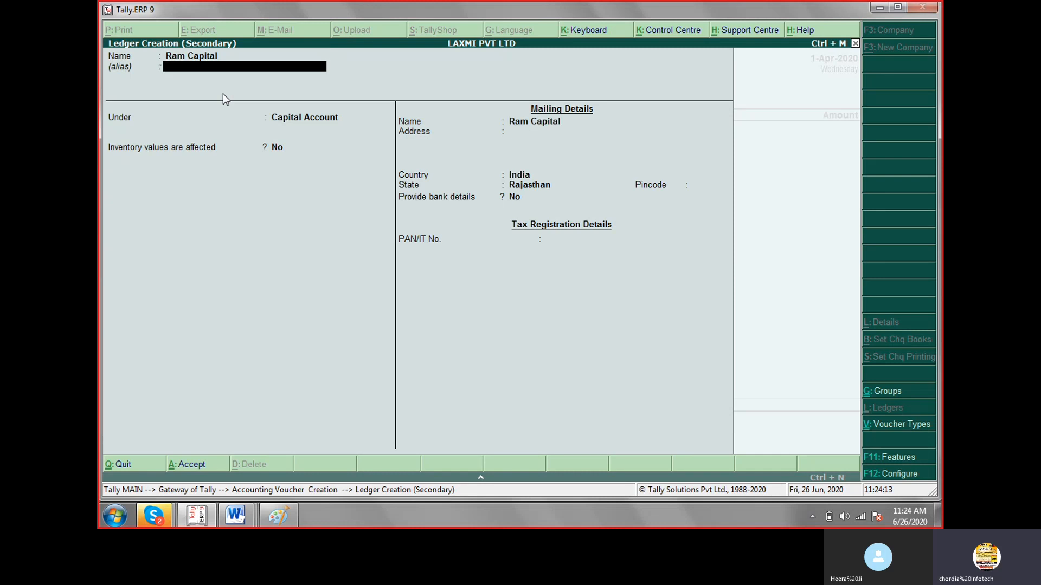
{"action": "key", "text": "Return"}
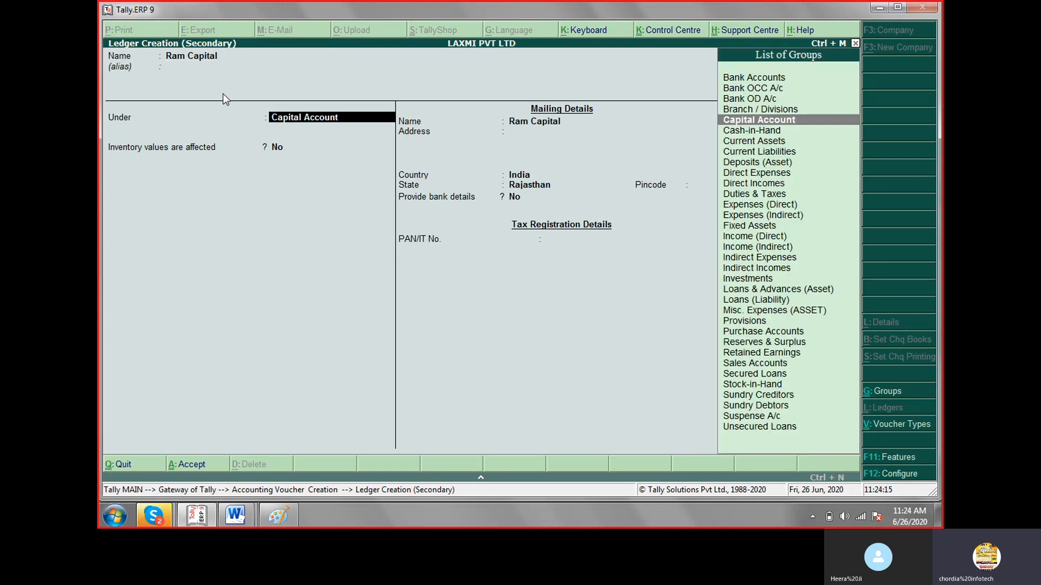
{"action": "key", "text": "Return"}
{"action": "key", "text": "Return"}
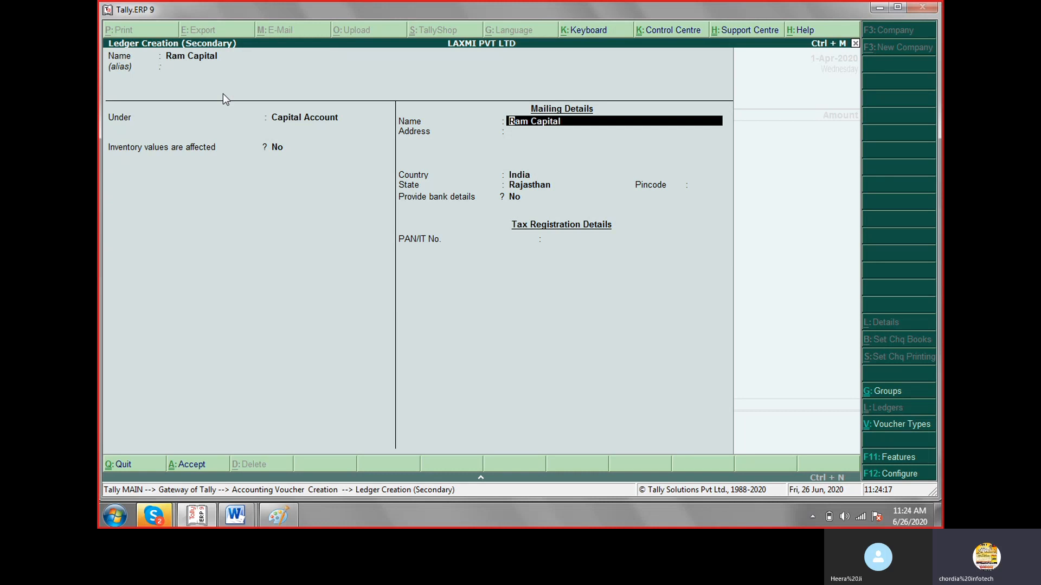
{"action": "key", "text": "Return"}
{"action": "key", "text": "Return"}
{"action": "key", "text": "Return"}
{"action": "key", "text": "Return"}
{"action": "key", "text": "Return"}
{"action": "key", "text": "Return"}
{"action": "key", "text": "Return"}
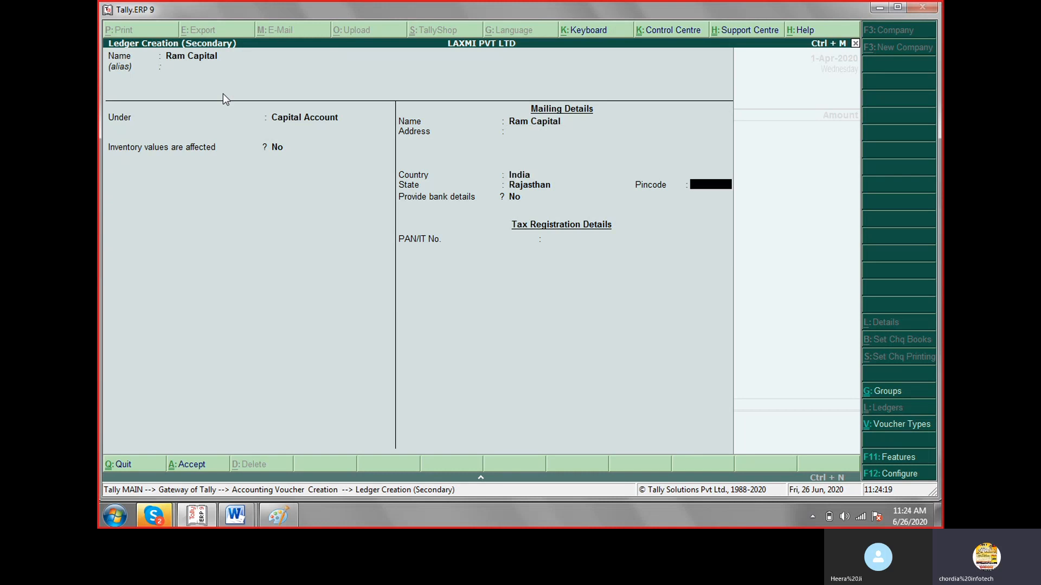
{"action": "key", "text": "Return"}
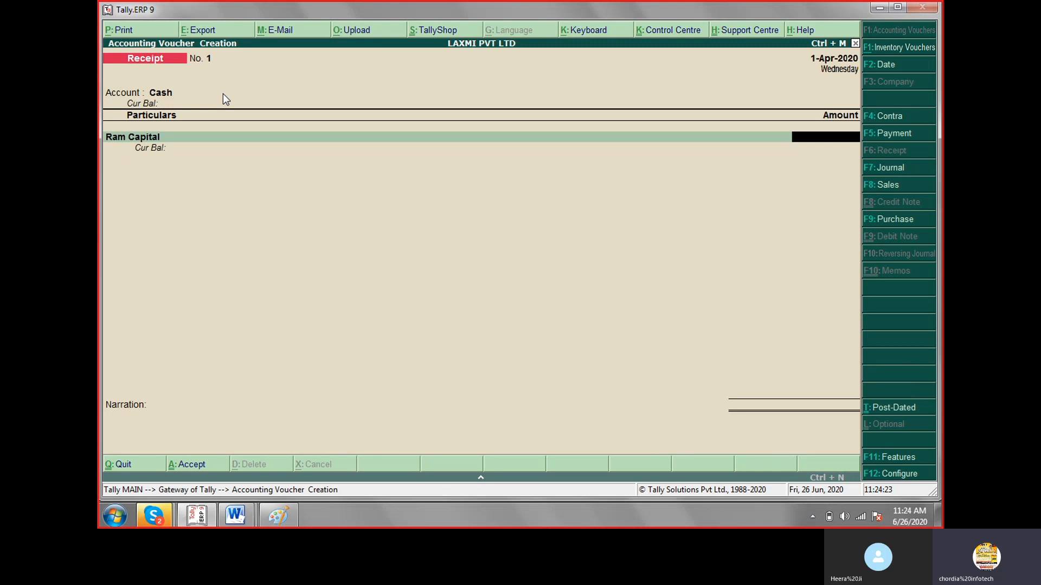
Enter 500000 as the amount for the owner's capital ledger and save the receipt voucher without a narration.
{"action": "type", "text": "500000"}
{"action": "key", "text": "Return"}
{"action": "key", "text": "Return"}
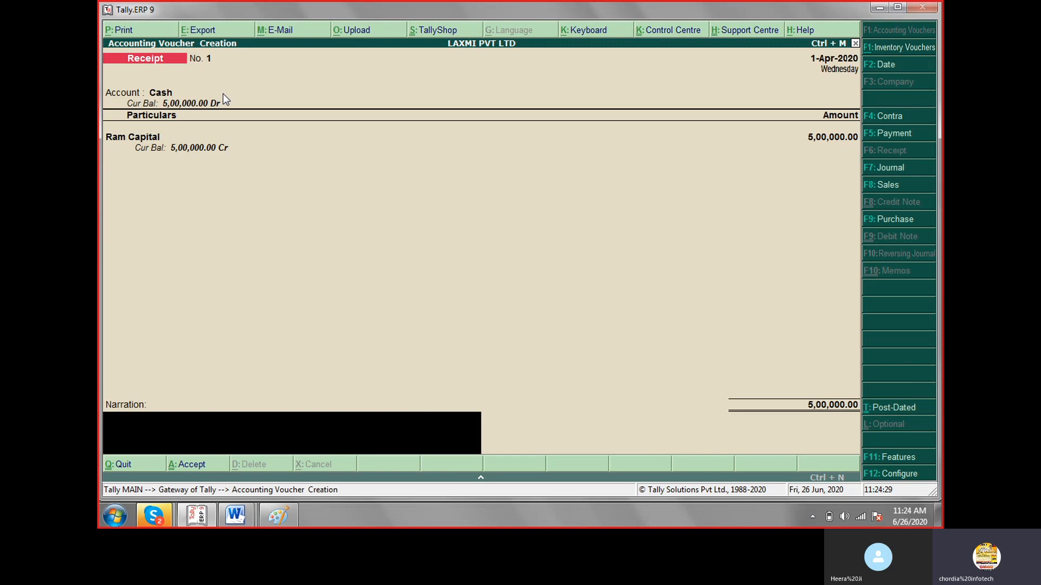
{"action": "key", "text": "Return"}
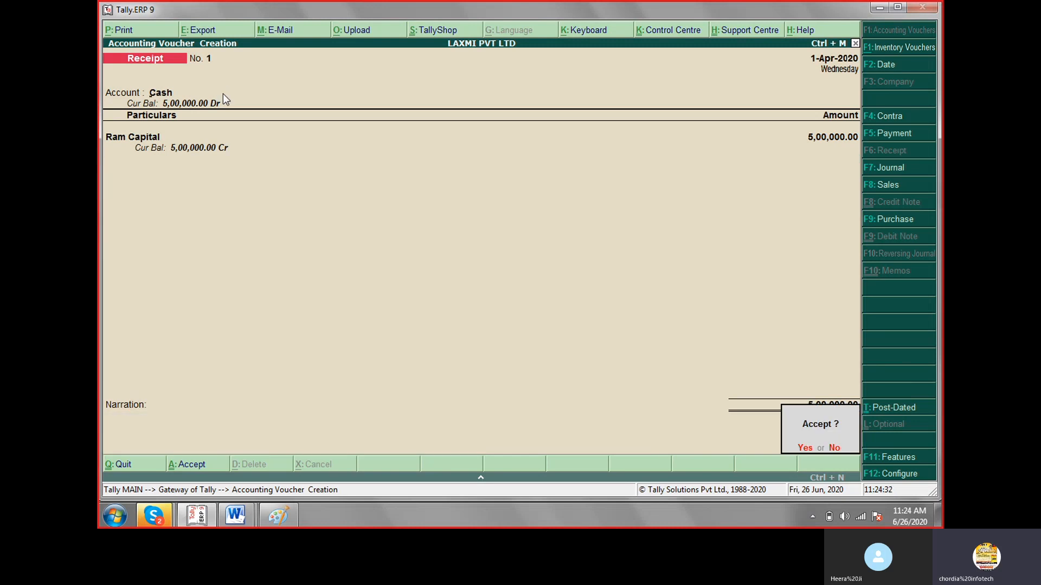
{"action": "key", "text": "Return"}
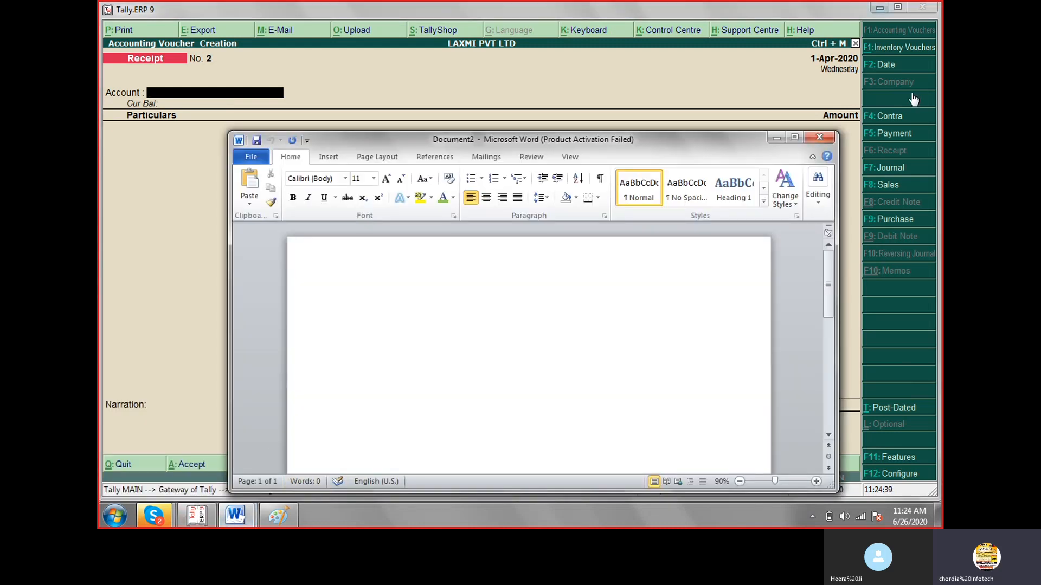
Close the blank Word document and switch to Paint.
{"action": "left_click", "coordinate": [818, 139]}
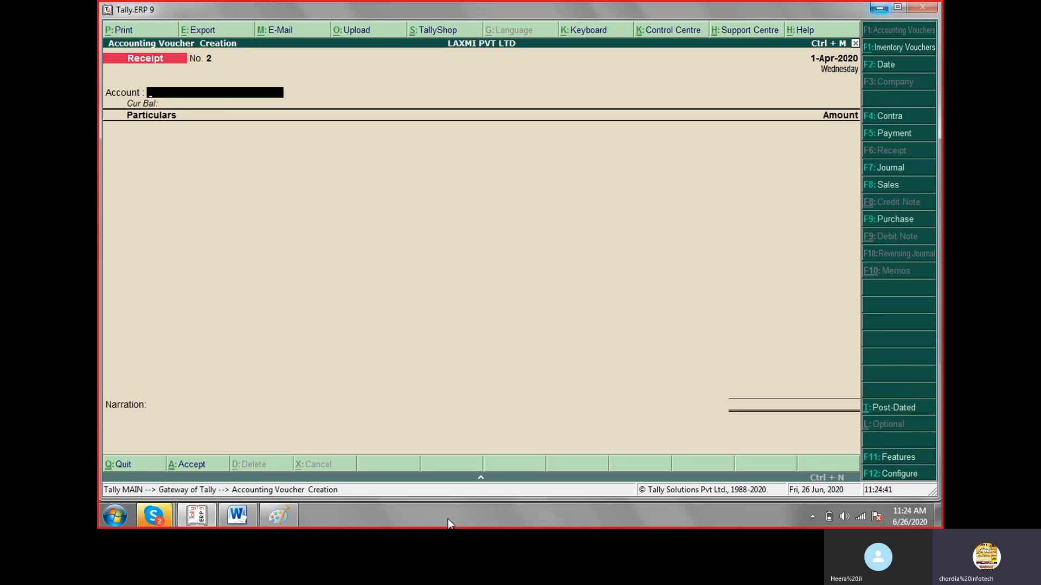
{"action": "left_click", "coordinate": [195, 517]}
{"action": "left_click", "coordinate": [196, 517]}
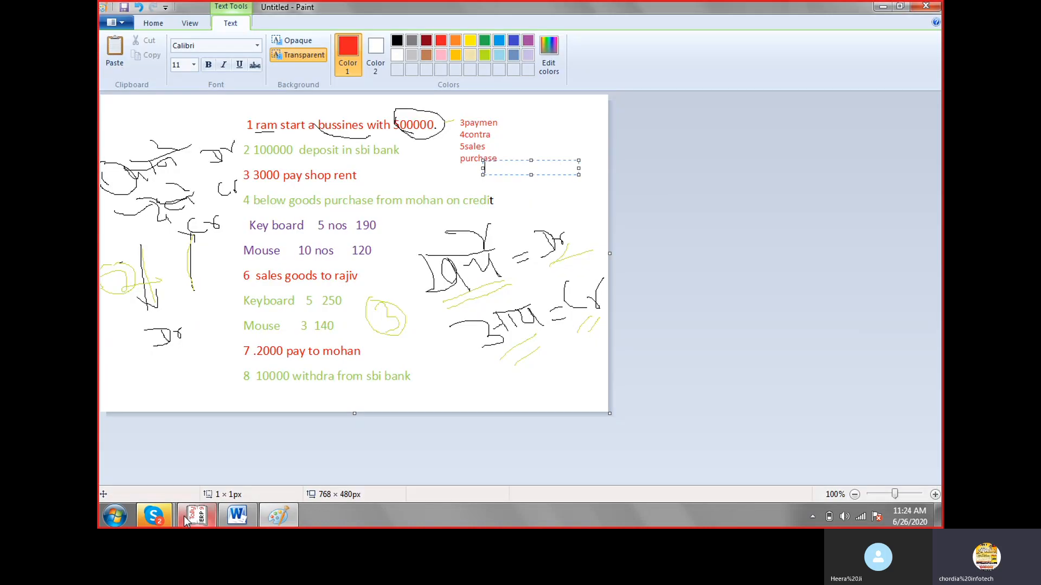
{"action": "left_click", "coordinate": [275, 524]}
Using a gray pencil, circle "4contra" in the voucher list and underline "100000" and "sbi bank" in transaction 2.
{"action": "left_click_drag", "start_coordinate": [461, 134], "coordinate": [510, 135]}
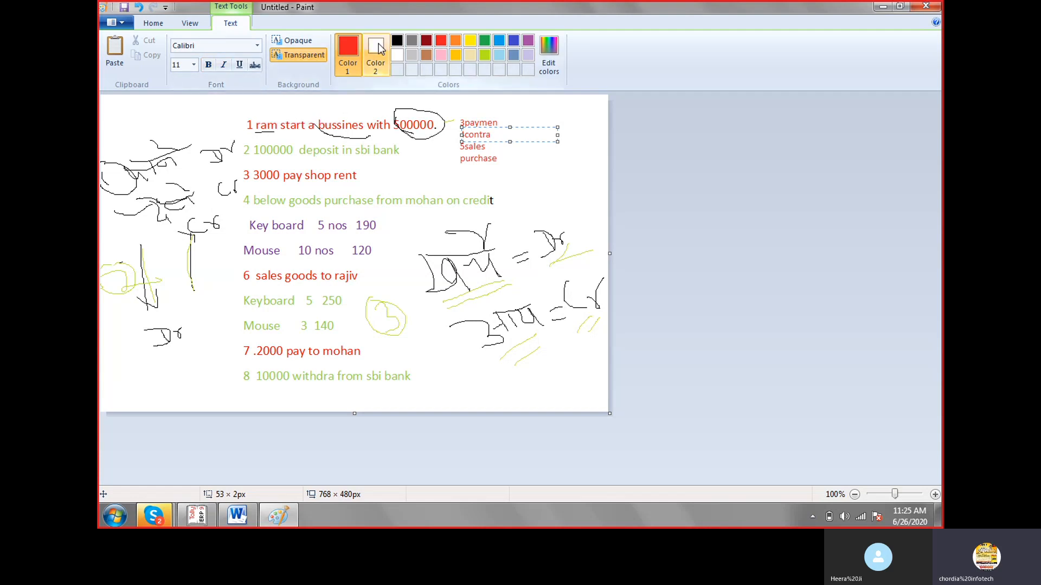
{"action": "left_click", "coordinate": [409, 42]}
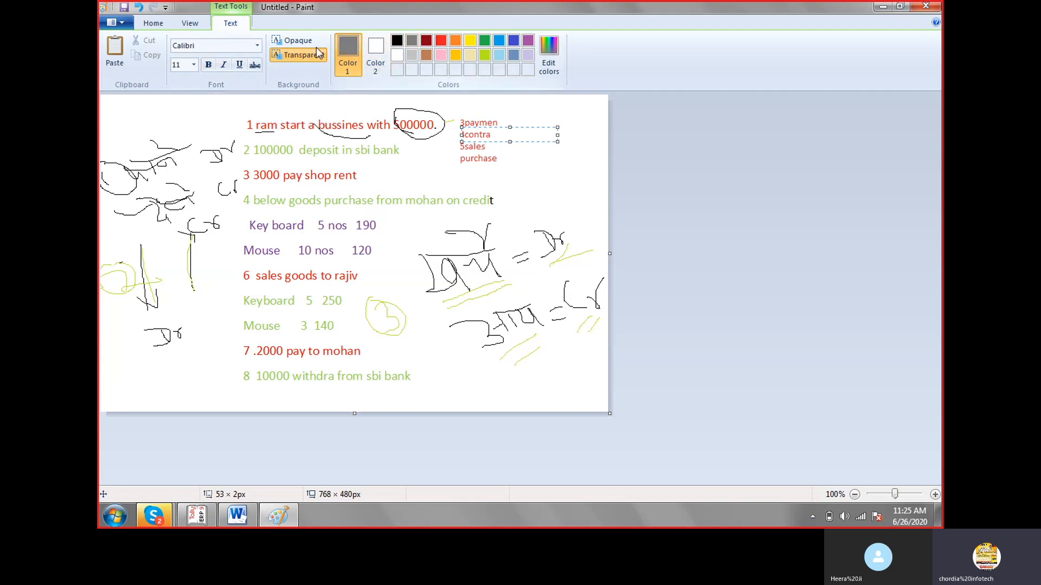
{"action": "left_click", "coordinate": [157, 25]}
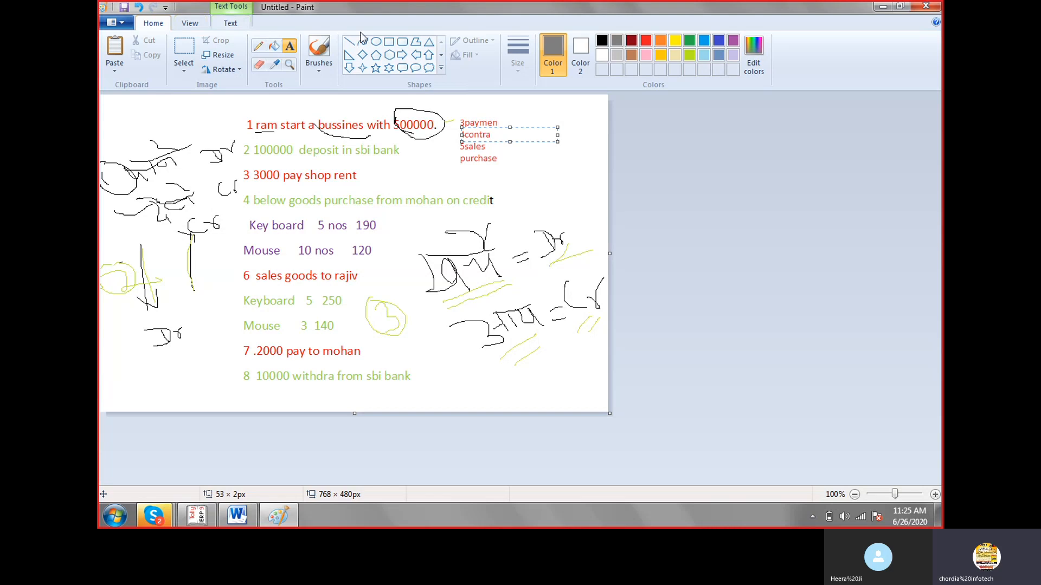
{"action": "left_click", "coordinate": [258, 46]}
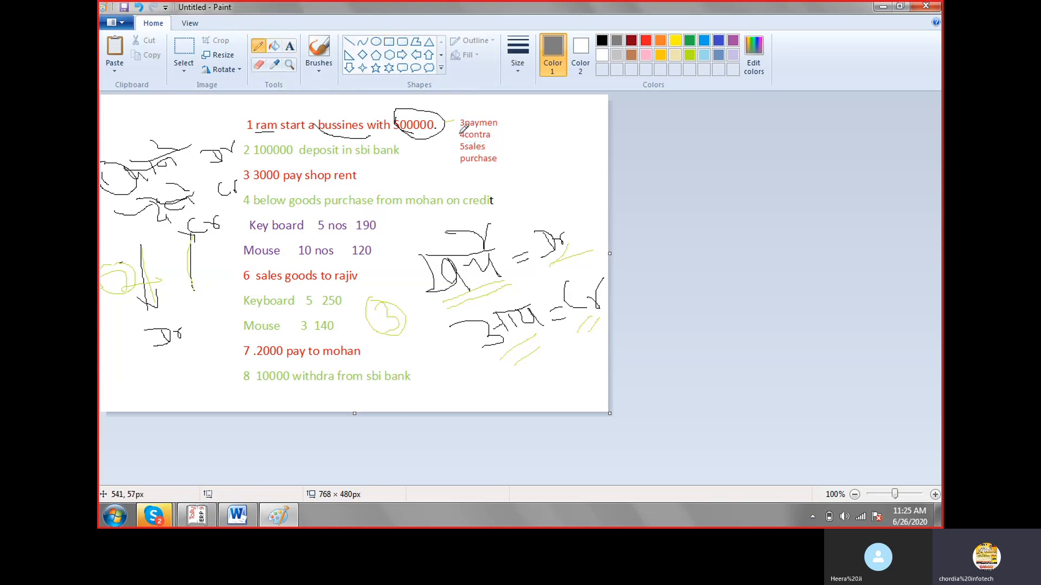
{"action": "mouse_move", "coordinate": [459, 132]}
{"action": "left_mouse_down"}
{"action": "mouse_move", "coordinate": [484, 146]}
{"action": "mouse_move", "coordinate": [497, 137]}
{"action": "mouse_move", "coordinate": [453, 131]}
{"action": "left_mouse_up"}
{"action": "left_click_drag", "start_coordinate": [263, 162], "coordinate": [411, 161]}
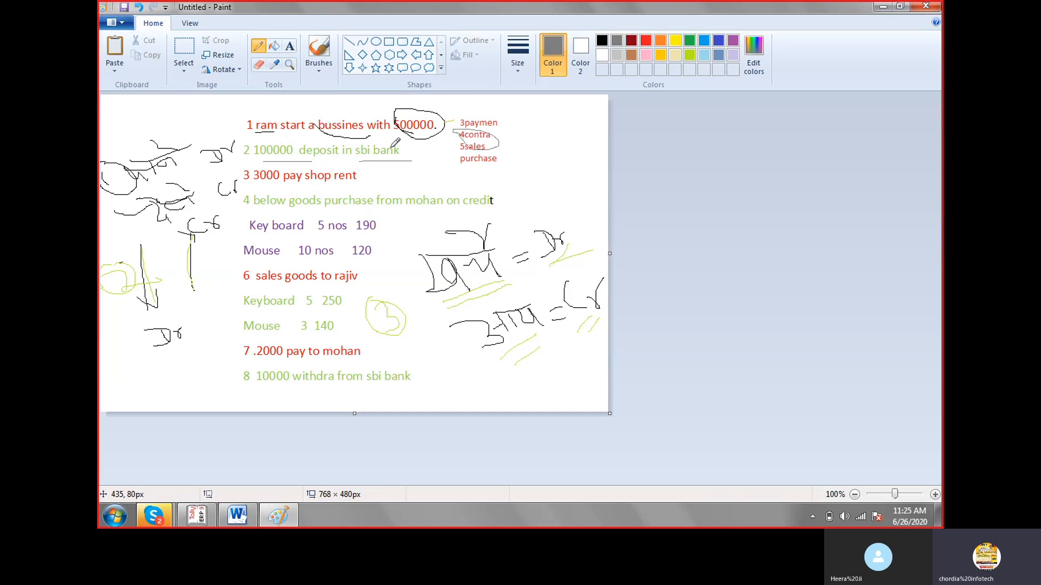
Draw lines upward from "sbi bank" and "100000" in transaction 2, with short handwritten notes over transaction 1.
{"action": "mouse_move", "coordinate": [388, 148]}
{"action": "left_mouse_down"}
{"action": "mouse_move", "coordinate": [409, 135]}
{"action": "mouse_move", "coordinate": [405, 153]}
{"action": "left_mouse_up"}
{"action": "left_click_drag", "start_coordinate": [288, 143], "coordinate": [314, 125]}
{"action": "mouse_move", "coordinate": [326, 115]}
{"action": "left_mouse_down"}
{"action": "mouse_move", "coordinate": [338, 128]}
{"action": "mouse_move", "coordinate": [359, 112]}
{"action": "left_mouse_up"}
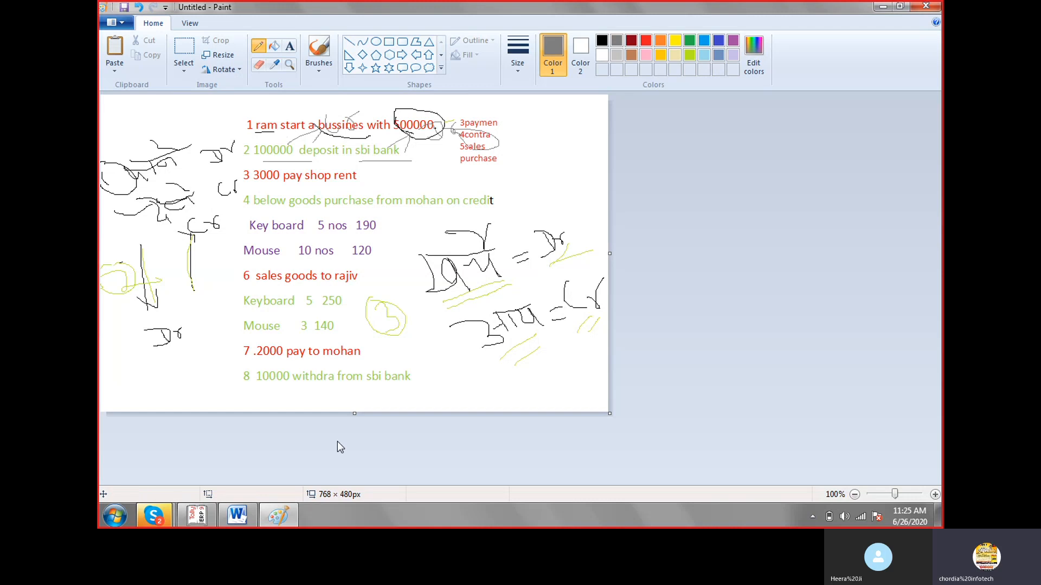
Switch to Tally.ERP 9 and change the voucher type to Contra, leaving the account empty.
{"action": "key", "text": "alt"}
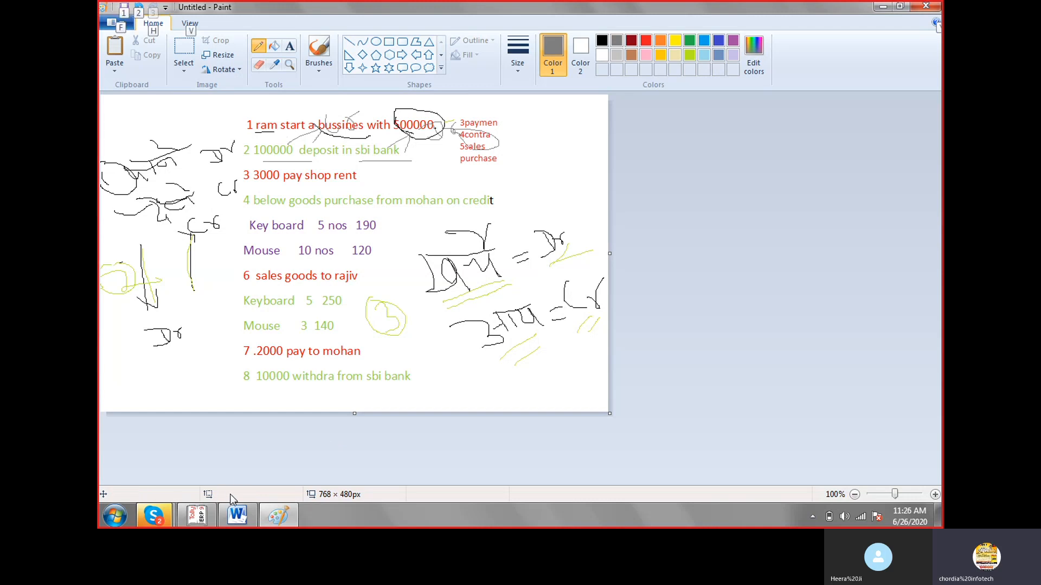
{"action": "left_click", "coordinate": [199, 516]}
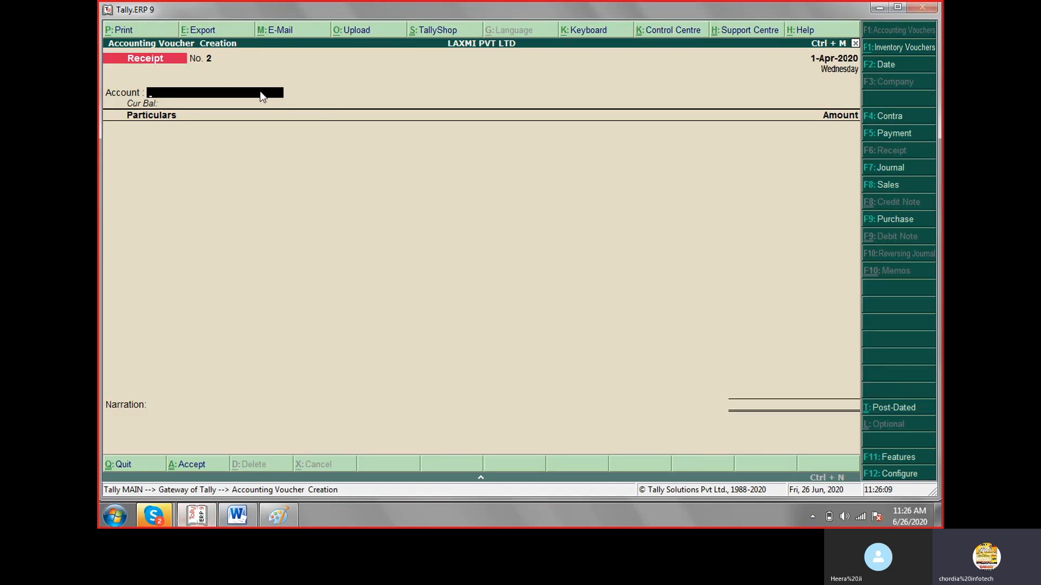
{"action": "key", "text": "F4"}
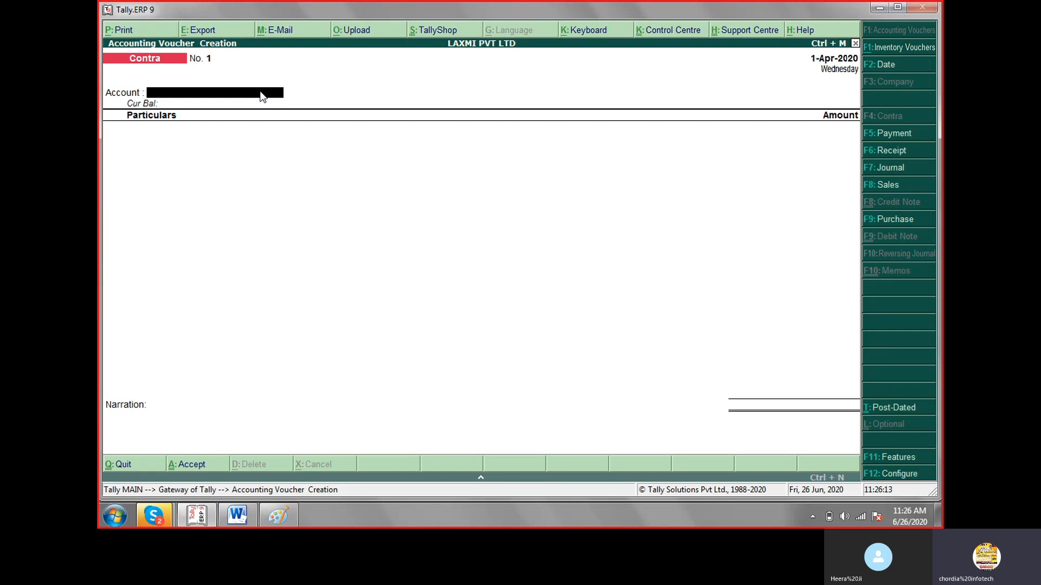
{"action": "type", "text": "C"}
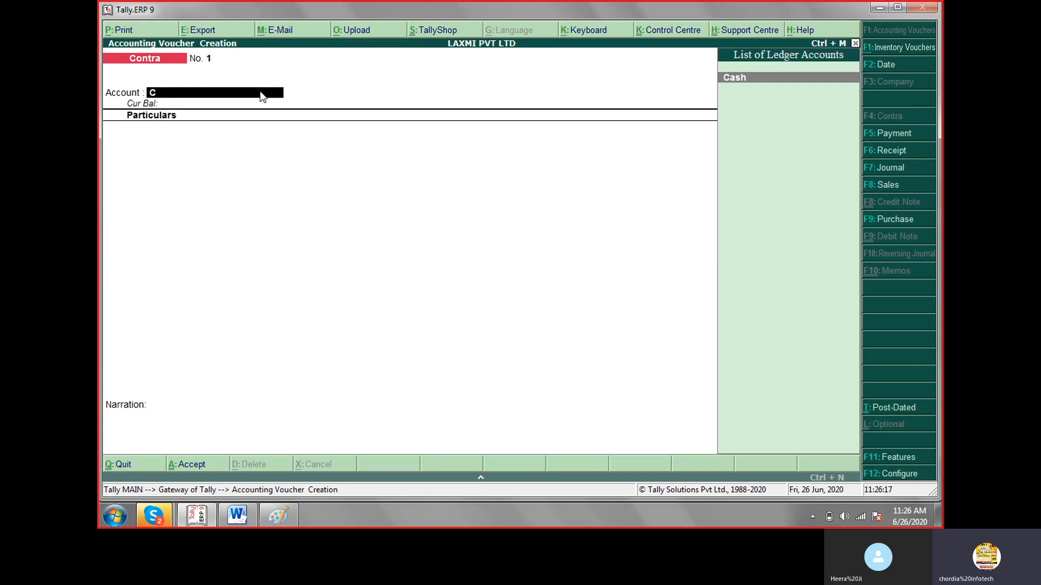
{"action": "key", "text": "BackSpace"}
Set single entry mode for payment/receipt/contra vouchers to No in the Contra configuration and accept the remaining options.
{"action": "key", "text": "F12"}
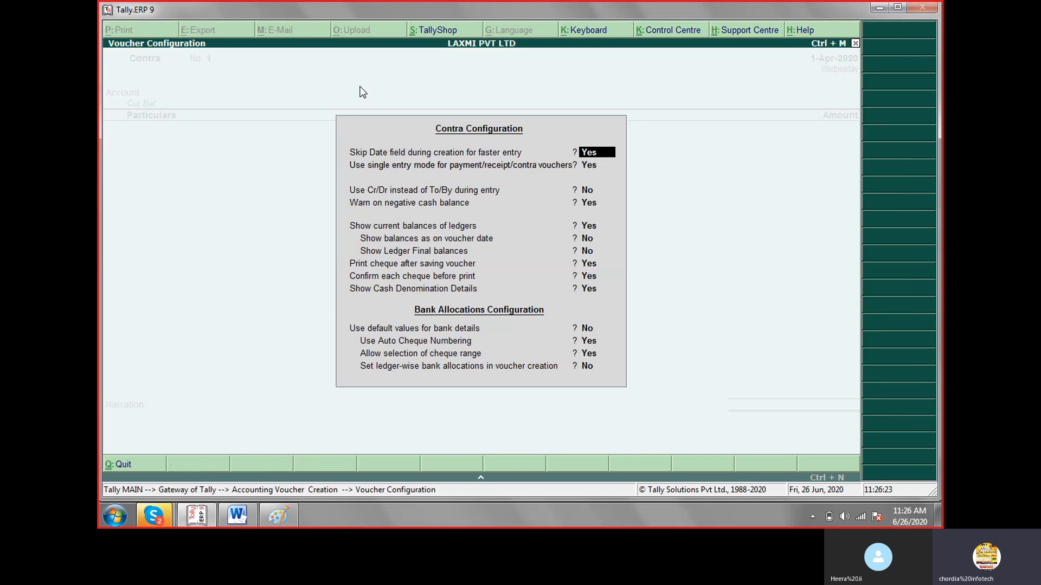
{"action": "key", "text": "Return"}
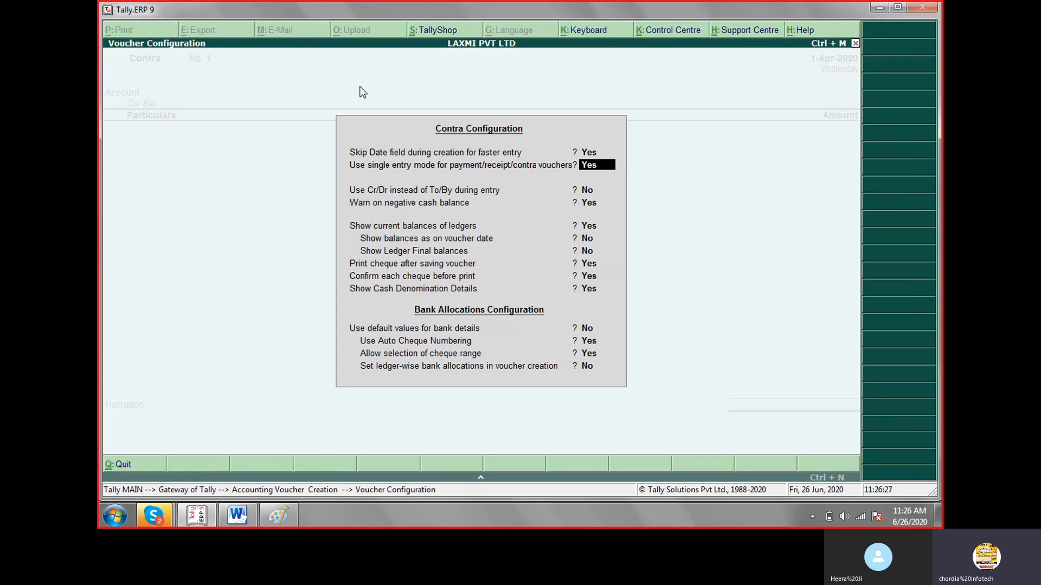
{"action": "type", "text": "no"}
{"action": "key", "text": "Return"}
{"action": "key", "text": "Return"}
{"action": "key", "text": "Return"}
{"action": "key", "text": "Return"}
{"action": "key", "text": "Return"}
{"action": "key", "text": "Return"}
{"action": "key", "text": "Return"}
{"action": "key", "text": "Return"}
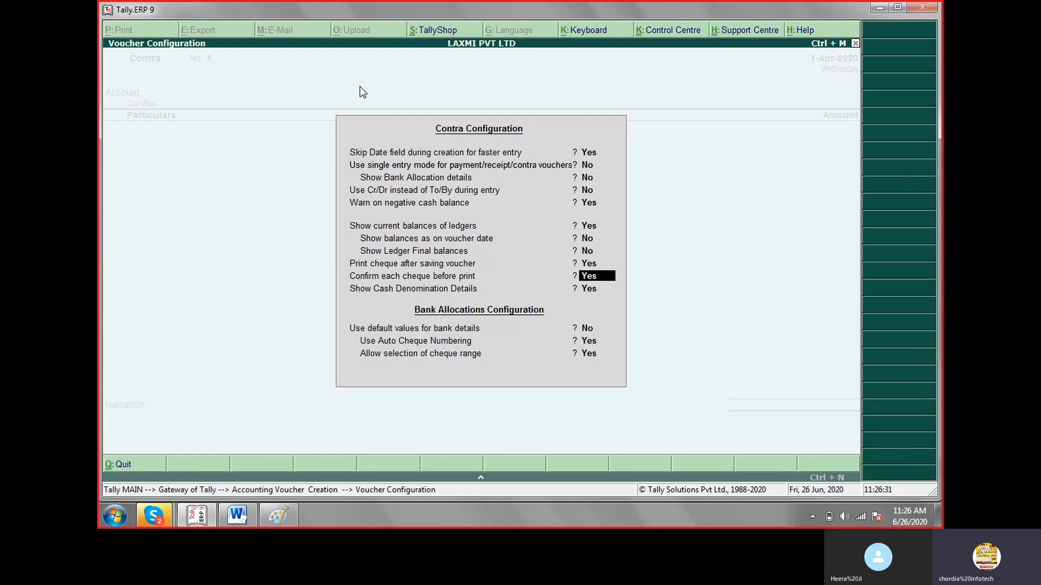
{"action": "key", "text": "Return"}
{"action": "key", "text": "Return"}
{"action": "key", "text": "Return"}
{"action": "key", "text": "Return"}
{"action": "key", "text": "Return"}
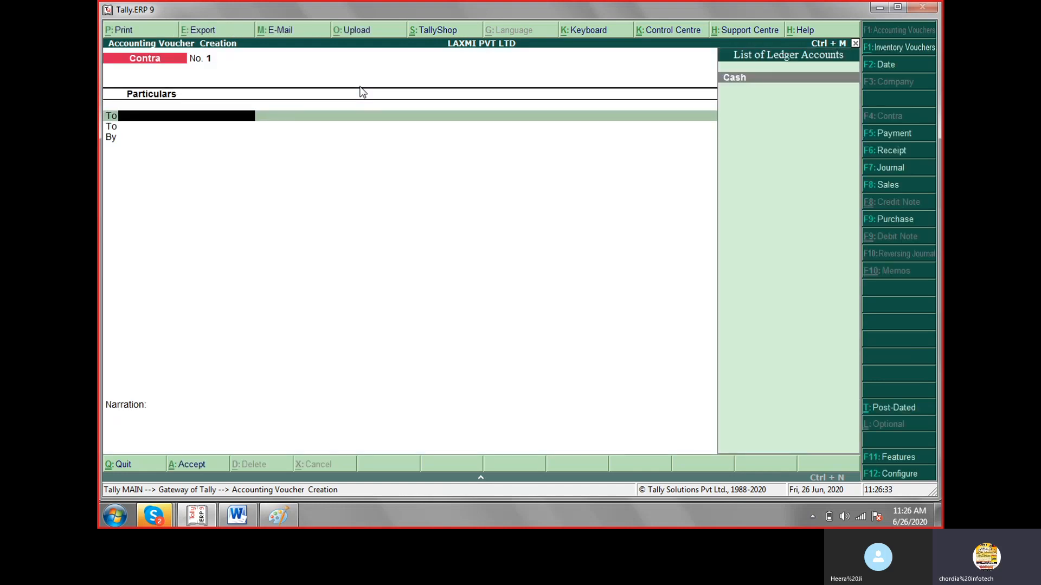
Set the use of Cr/Dr instead of To/By during entry to Yes in the Contra configuration and accept the remaining options.
{"action": "key", "text": "F12"}
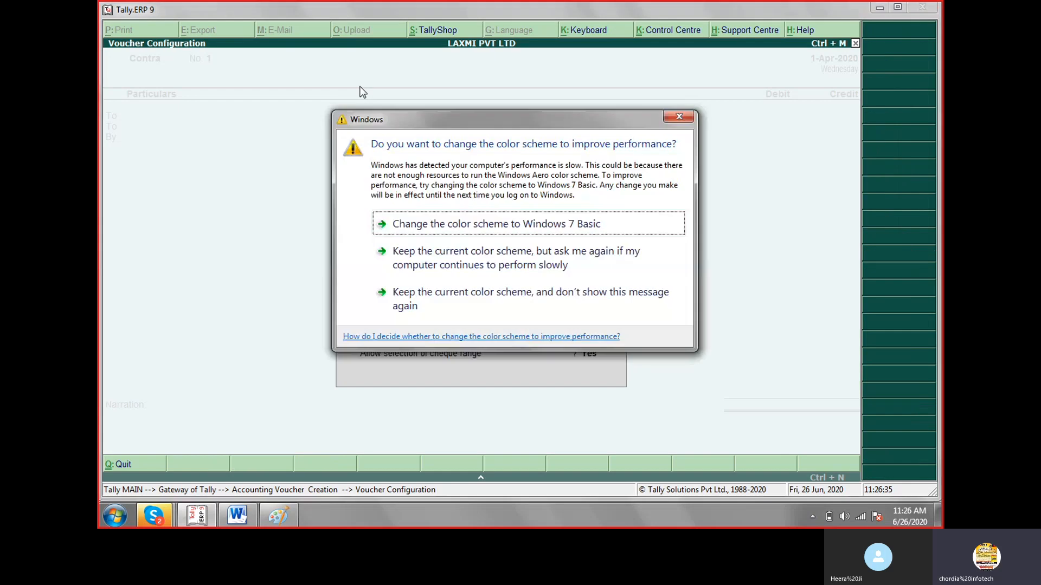
{"action": "left_click", "coordinate": [679, 118]}
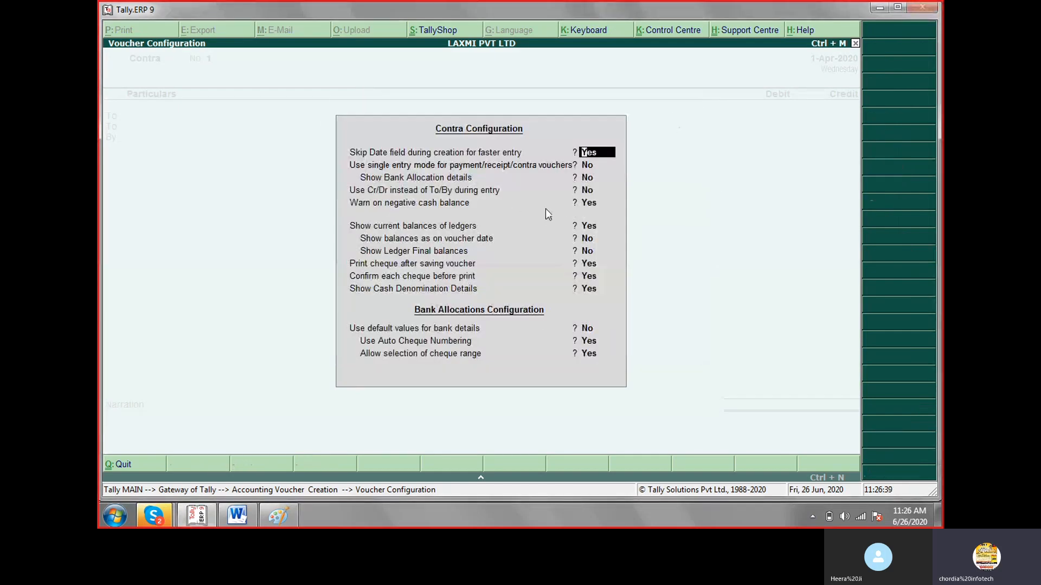
{"action": "left_click", "coordinate": [585, 190]}
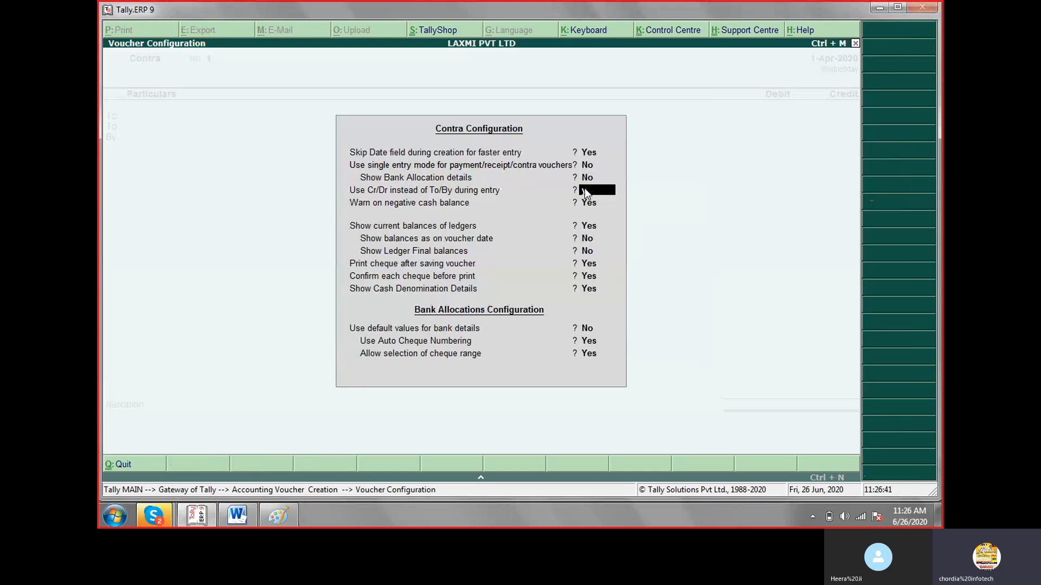
{"action": "key", "text": "y"}
{"action": "key", "text": "Return"}
{"action": "key", "text": "Return"}
{"action": "key", "text": "Return"}
{"action": "key", "text": "Return"}
{"action": "key", "text": "Return"}
{"action": "key", "text": "Return"}
{"action": "key", "text": "Return"}
{"action": "key", "text": "Return"}
{"action": "key", "text": "Return"}
{"action": "key", "text": "Return"}
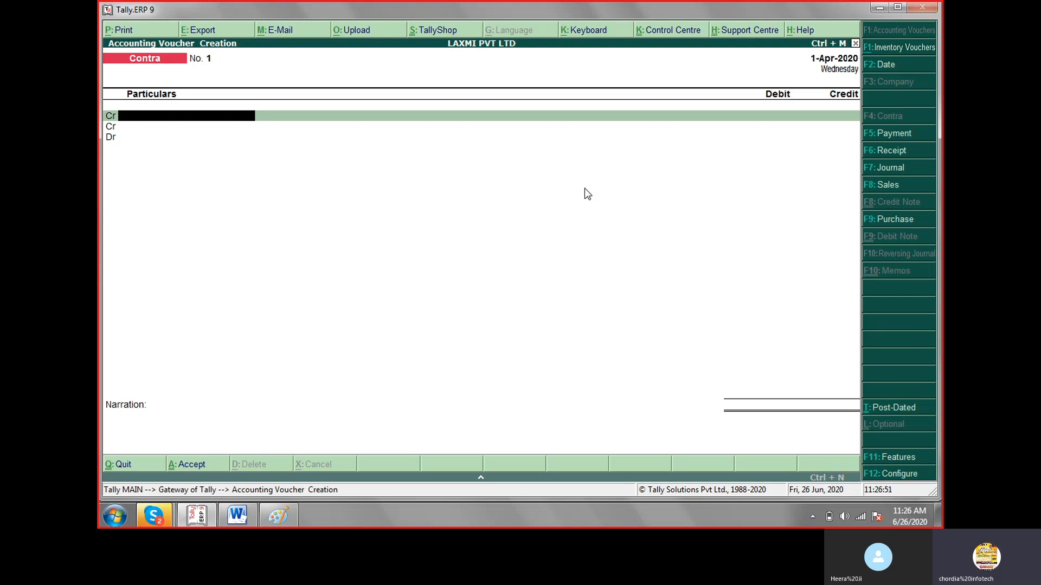
Credit Cash with 100000 in the Contra voucher and set the second entry line to Dr.
{"action": "type", "text": "Ca"}
{"action": "key", "text": "Return"}
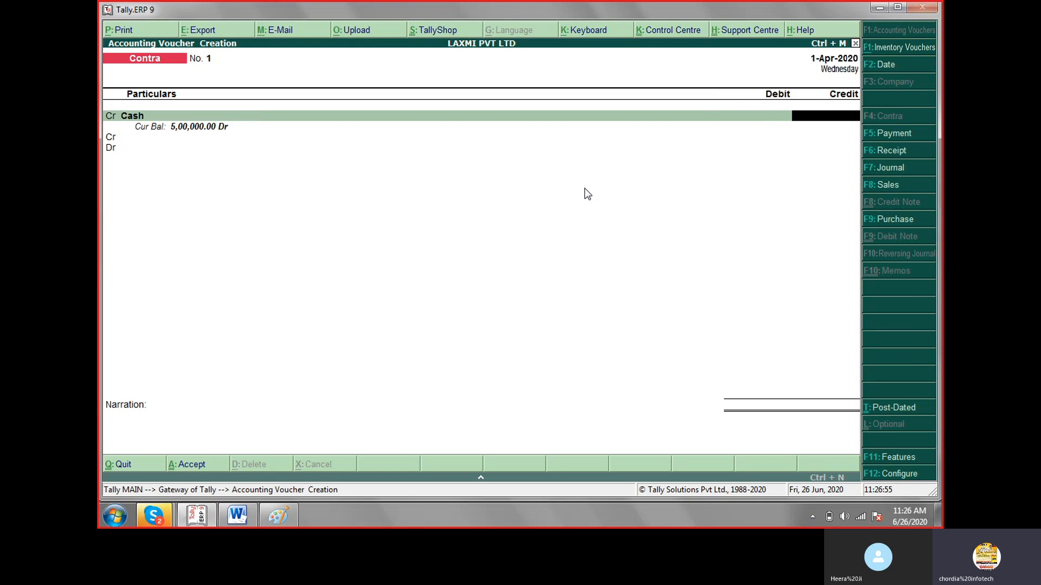
{"action": "type", "text": "100000"}
{"action": "key", "text": "Return"}
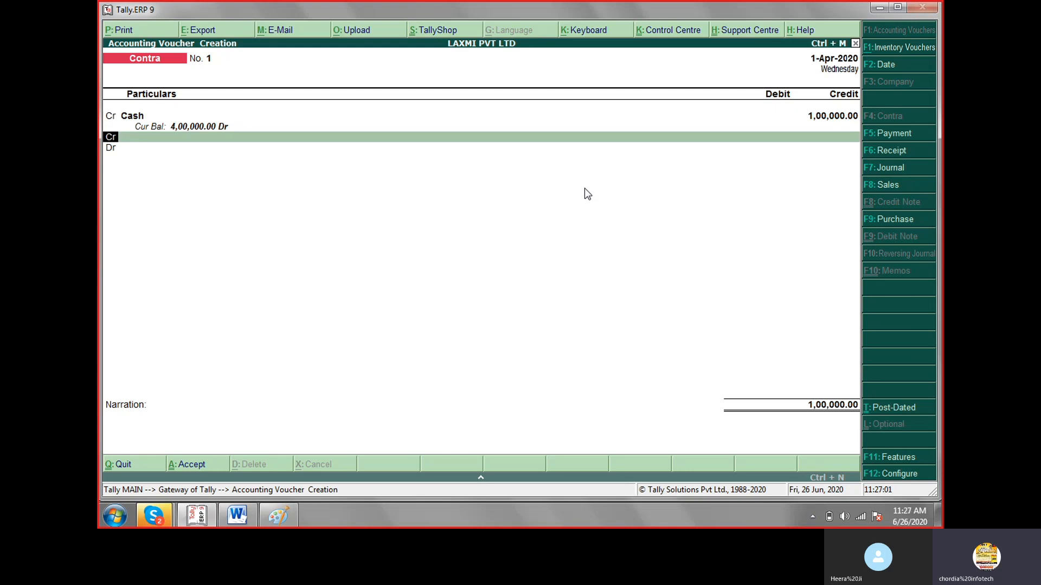
{"action": "key", "text": "Return"}
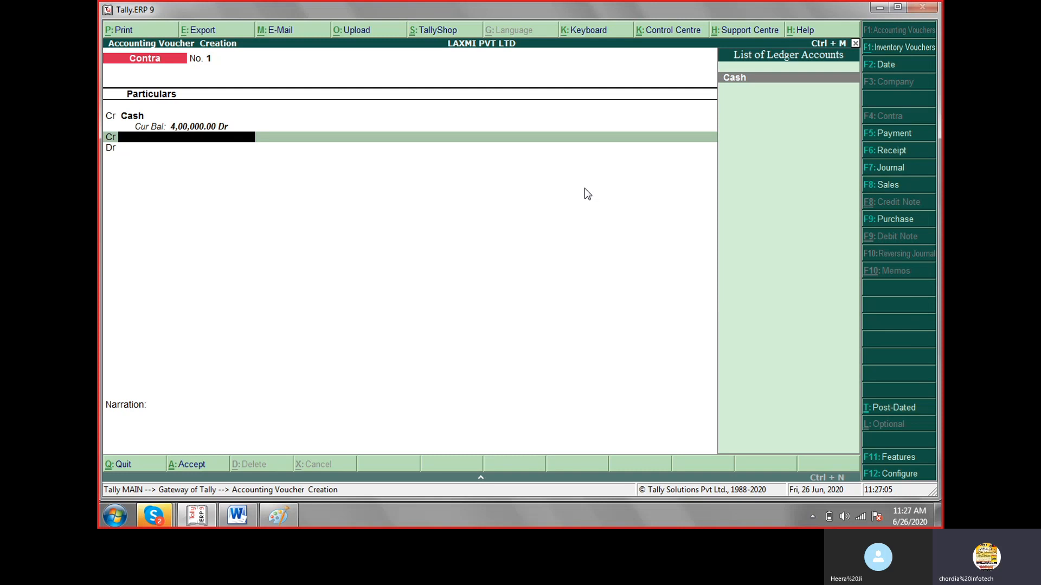
{"action": "key", "text": "BackSpace"}
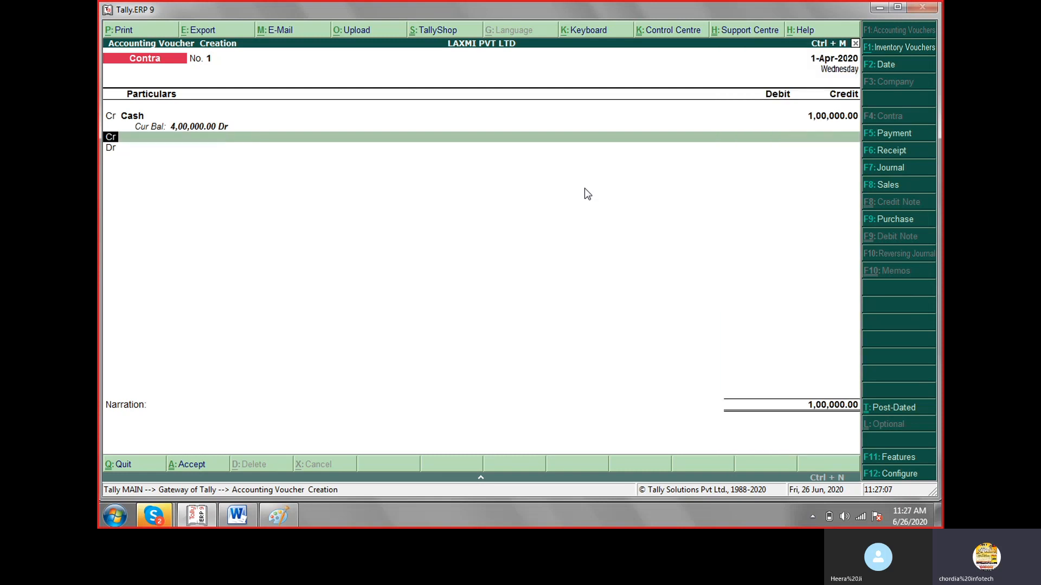
{"action": "type", "text": "dr"}
{"action": "key", "text": "Return"}
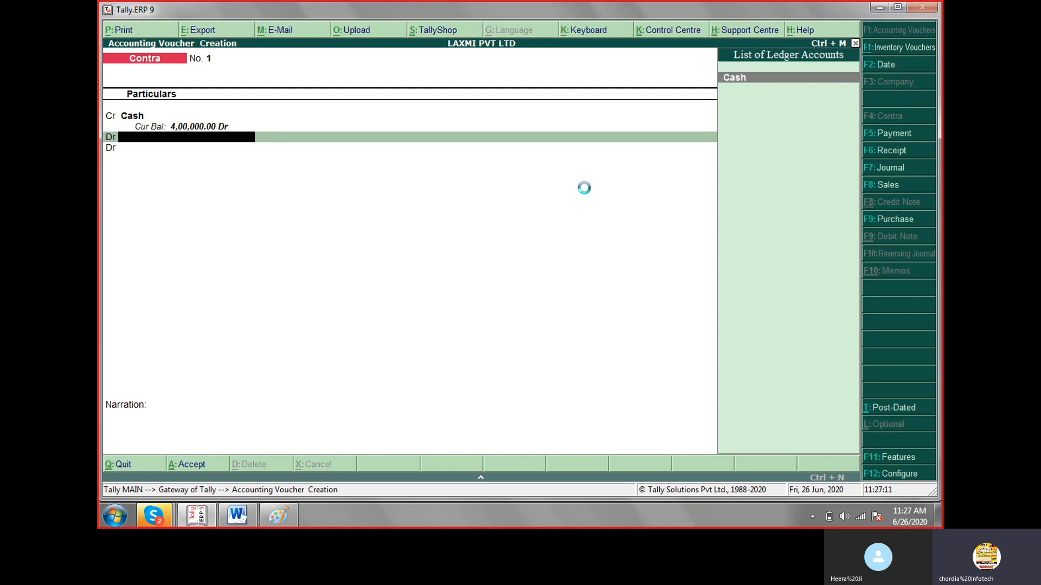
Create a ledger named Bank from the Dr line and place it under the Bank Accounts group.
{"action": "key", "text": "alt+c"}
{"action": "type", "text": "B"}
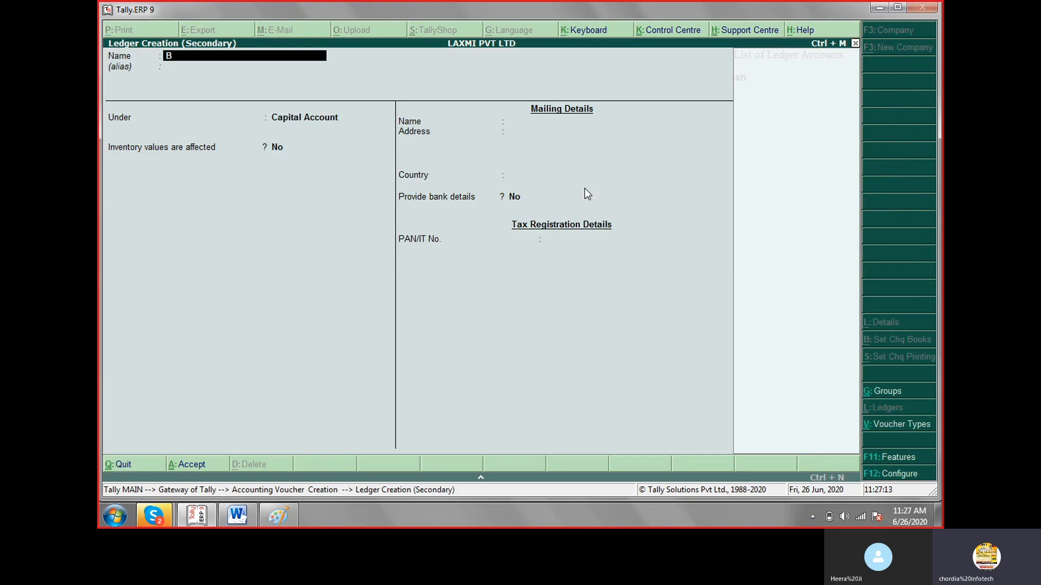
{"action": "type", "text": "ank"}
{"action": "key", "text": "Return"}
{"action": "key", "text": "Return"}
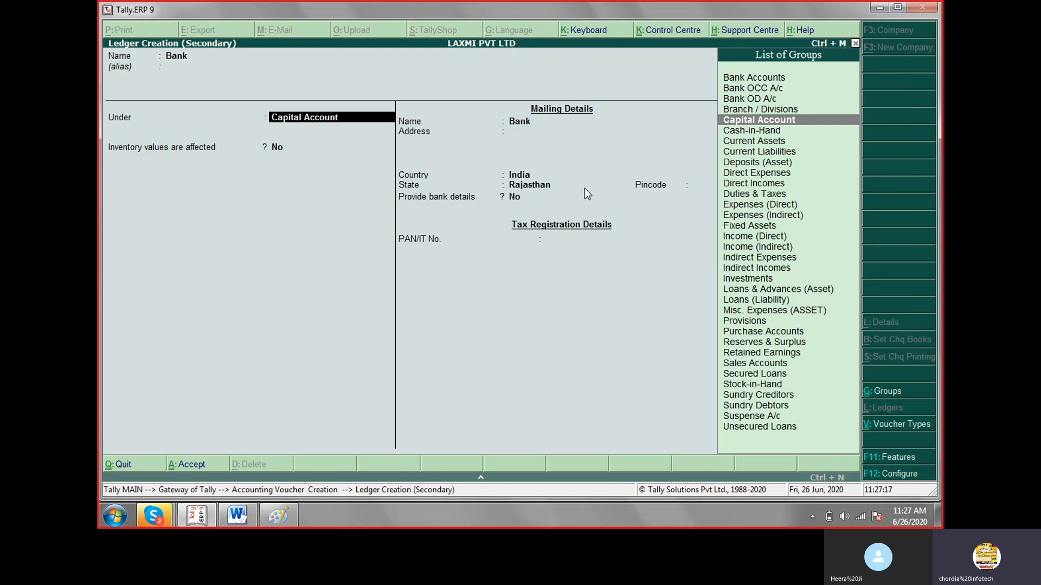
{"action": "type", "text": "Bank"}
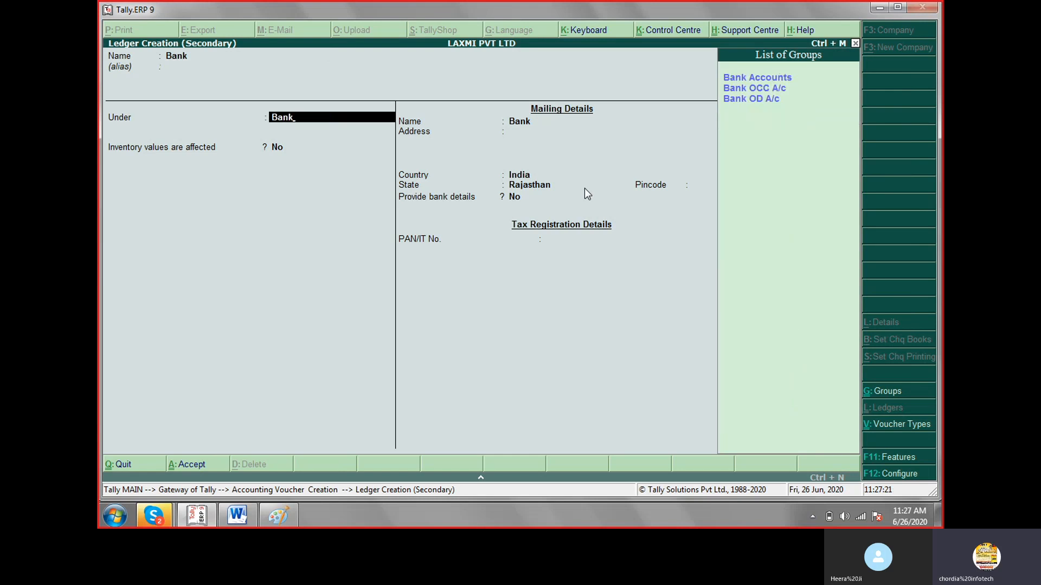
{"action": "key", "text": "Return"}
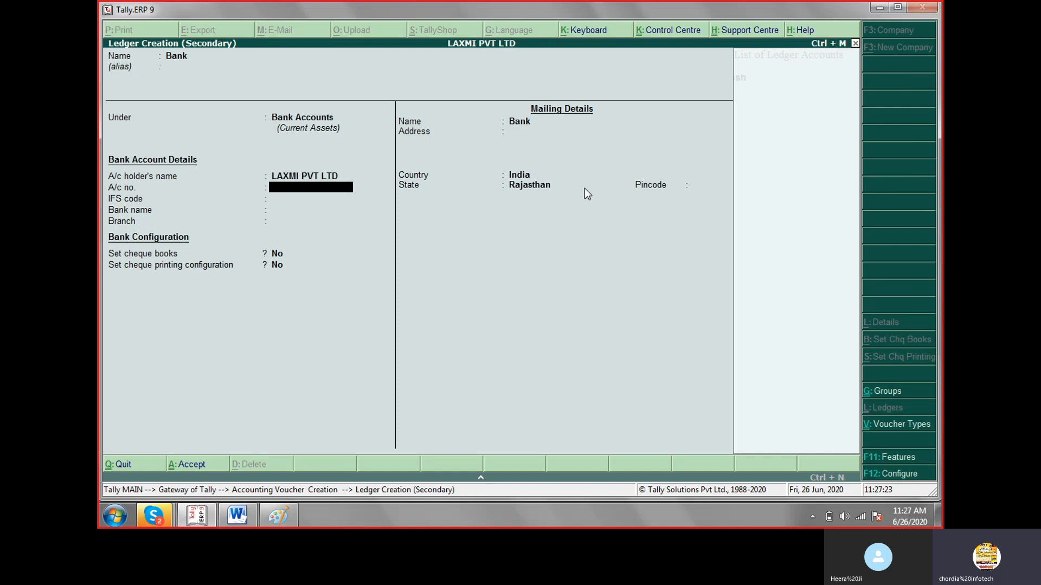
Leave the Bank ledger's account number, IFS code and branch blank with bank name Not Applicable, and save the ledger.
{"action": "key", "text": "Return"}
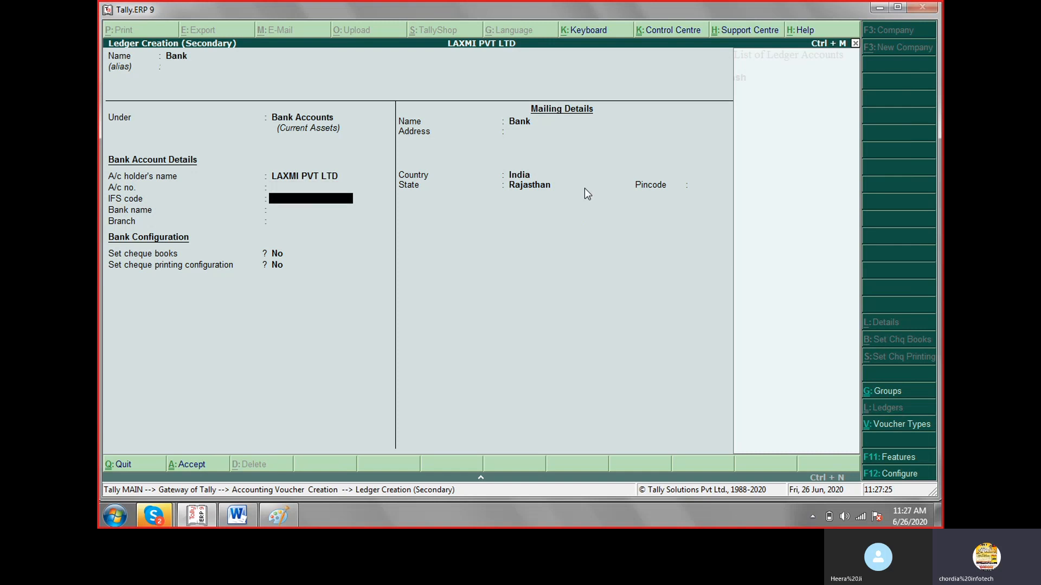
{"action": "key", "text": "Return"}
{"action": "key", "text": "Return"}
{"action": "key", "text": "Return"}
{"action": "key", "text": "Return"}
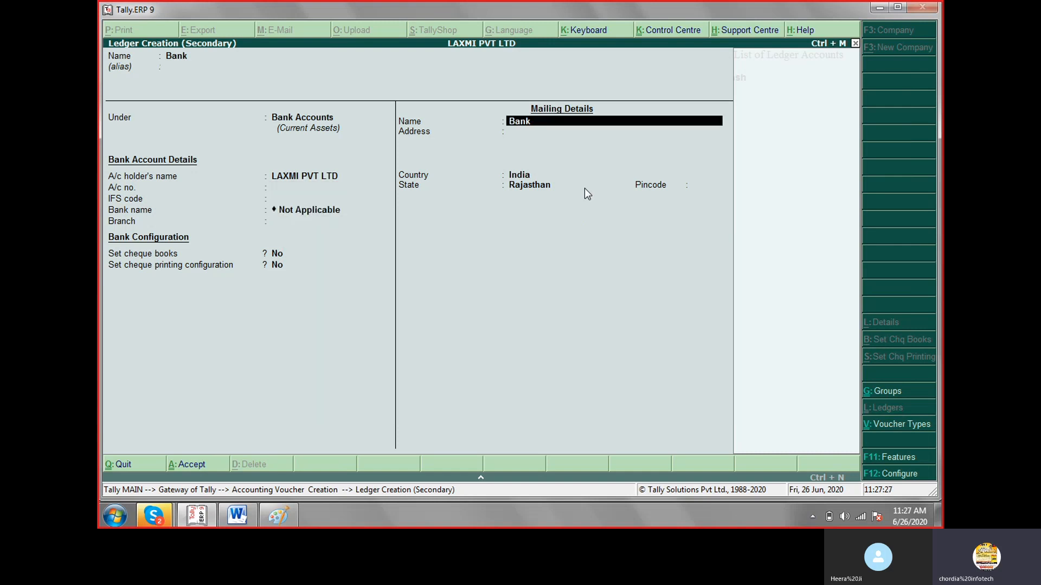
{"action": "key", "text": "Return"}
{"action": "key", "text": "Return"}
{"action": "key", "text": "Return"}
{"action": "key", "text": "Return"}
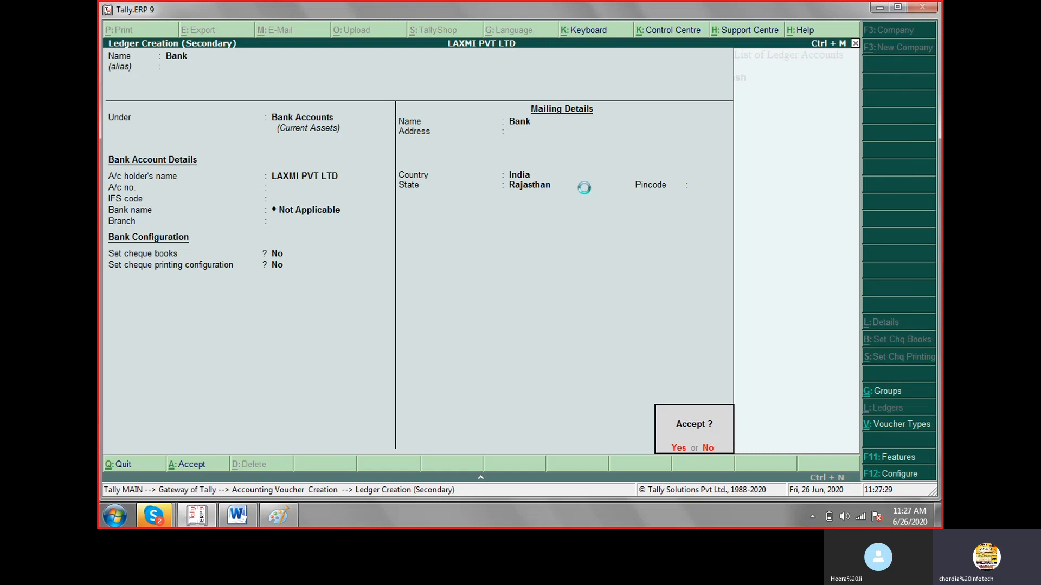
{"action": "key", "text": "Return"}
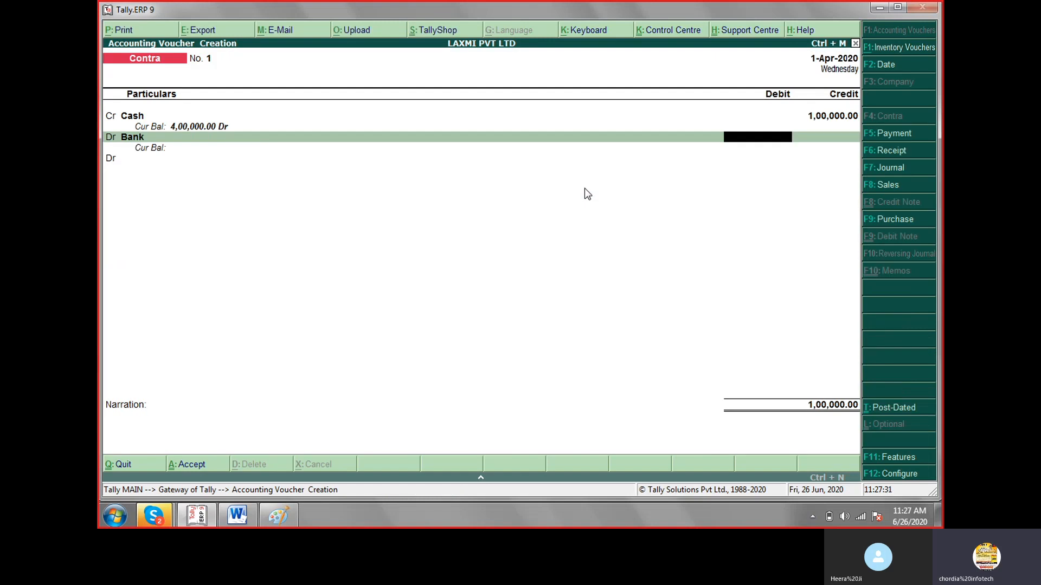
Debit Bank with 100000 and allocate the amount as a Cash transaction.
{"action": "type", "text": "00"}
{"action": "key", "text": "BackSpace"}
{"action": "key", "text": "BackSpace"}
{"action": "type", "text": "100000"}
{"action": "key", "text": "Return"}
Leave the cash denominations and narration blank and save the Contra voucher.
{"action": "key", "text": "Return"}
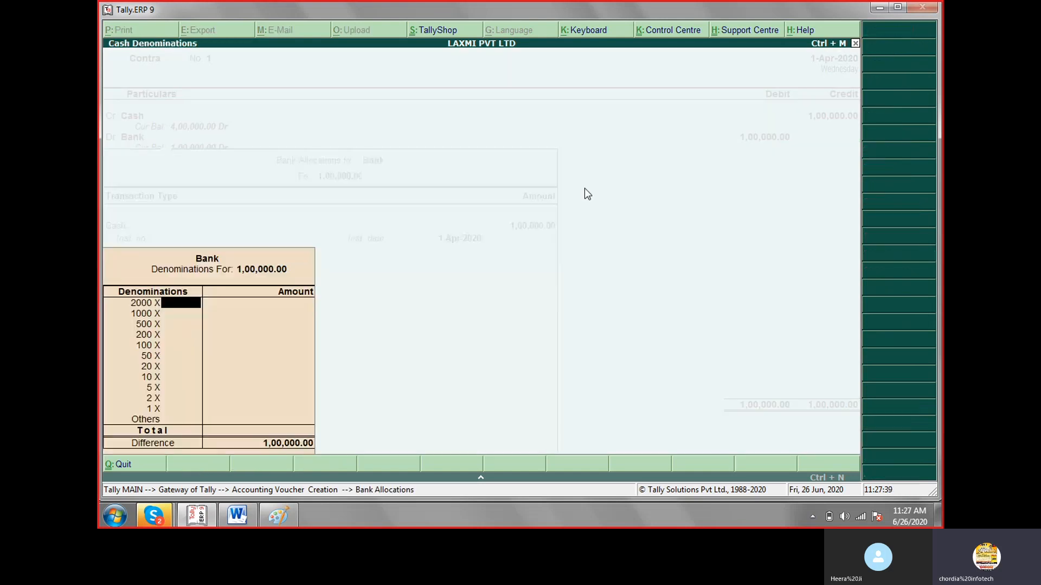
{"action": "key", "text": "Return"}
{"action": "key", "text": "Return"}
{"action": "key", "text": "Return"}
{"action": "key", "text": "Return"}
{"action": "key", "text": "Return"}
{"action": "key", "text": "Return"}
{"action": "key", "text": "Return"}
{"action": "key", "text": "Return"}
{"action": "key", "text": "Return"}
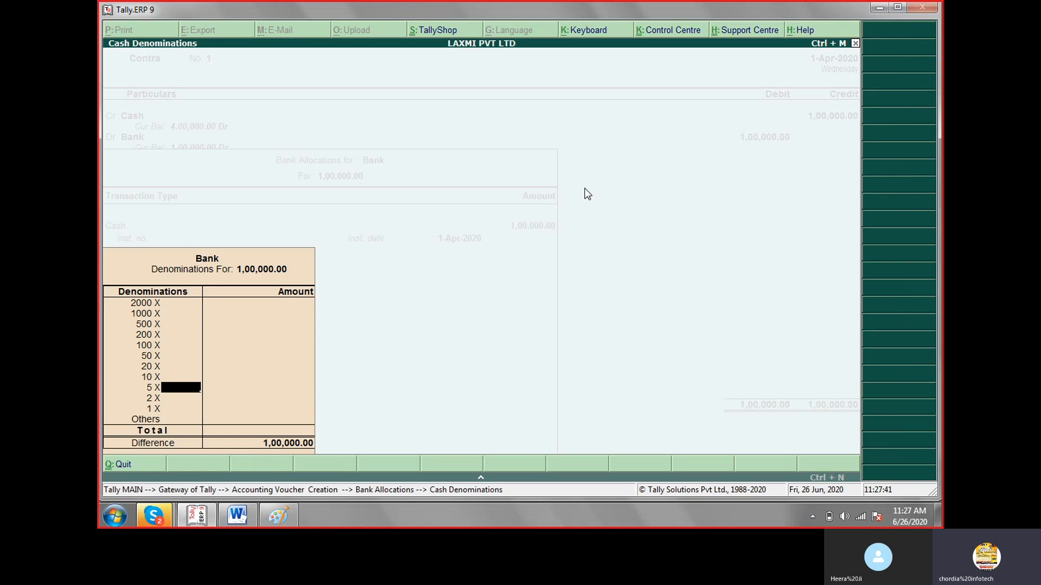
{"action": "key", "text": "Return"}
{"action": "key", "text": "Return"}
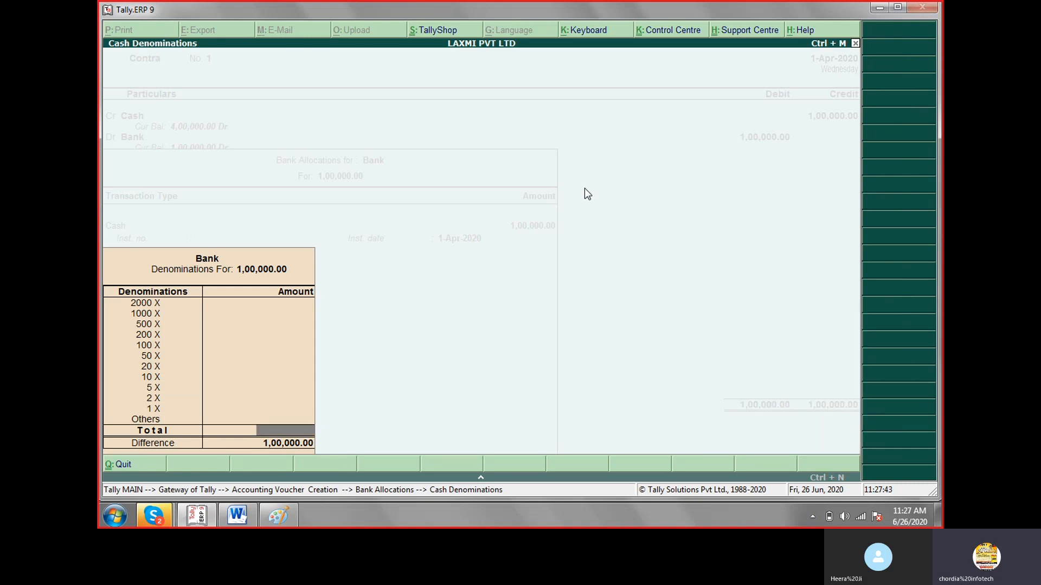
{"action": "key", "text": "Return"}
{"action": "key", "text": "Return"}
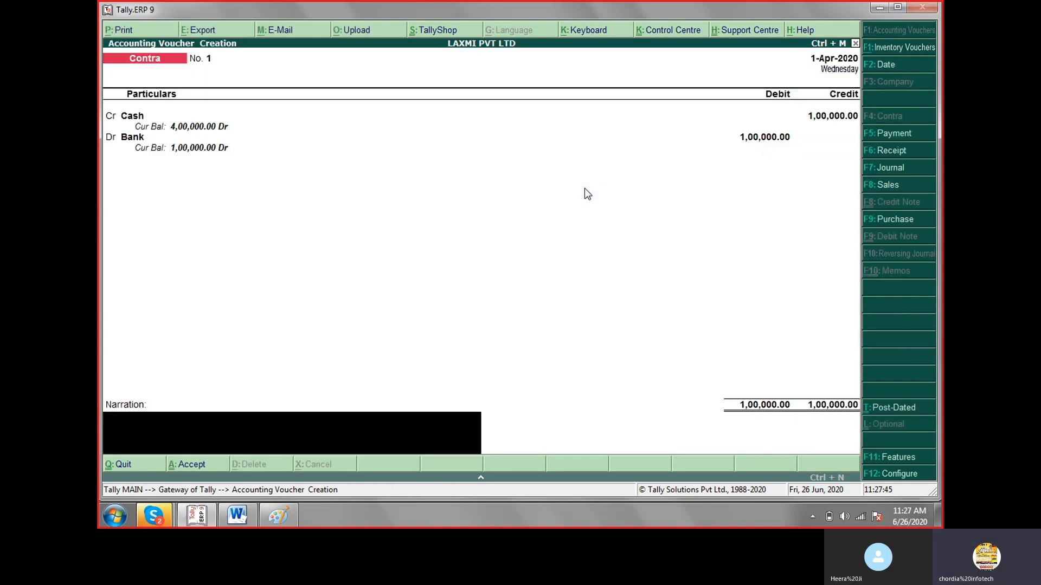
{"action": "key", "text": "Return"}
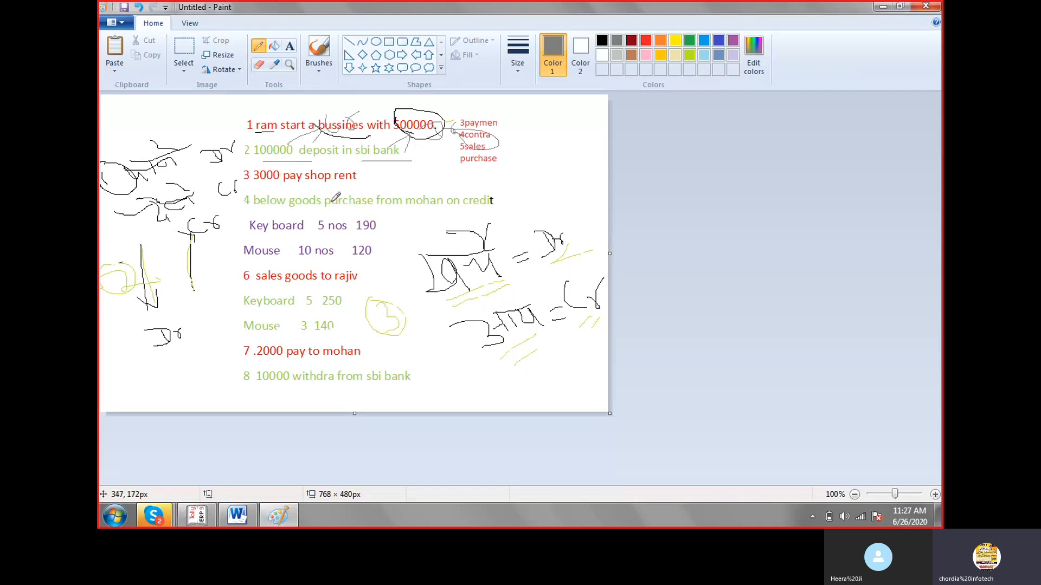
Switch to Paint, undo the latest pencil marks and the voucher list, and underline transaction 3 with "shop rent" circled.
{"action": "left_click_drag", "start_coordinate": [261, 171], "coordinate": [369, 175]}
{"action": "key", "text": "ctrl+z"}
{"action": "key", "text": "ctrl+z"}
{"action": "key", "text": "ctrl+z"}
{"action": "key", "text": "ctrl+z"}
{"action": "key", "text": "ctrl+z"}
{"action": "key", "text": "ctrl+z"}
{"action": "key", "text": "ctrl+z"}
{"action": "key", "text": "ctrl+z"}
{"action": "key", "text": "ctrl+z"}
{"action": "key", "text": "ctrl+z"}
{"action": "key", "text": "ctrl+z"}
{"action": "key", "text": "ctrl+z"}
{"action": "key", "text": "ctrl+z"}
{"action": "key", "text": "ctrl+z"}
{"action": "key", "text": "ctrl+z"}
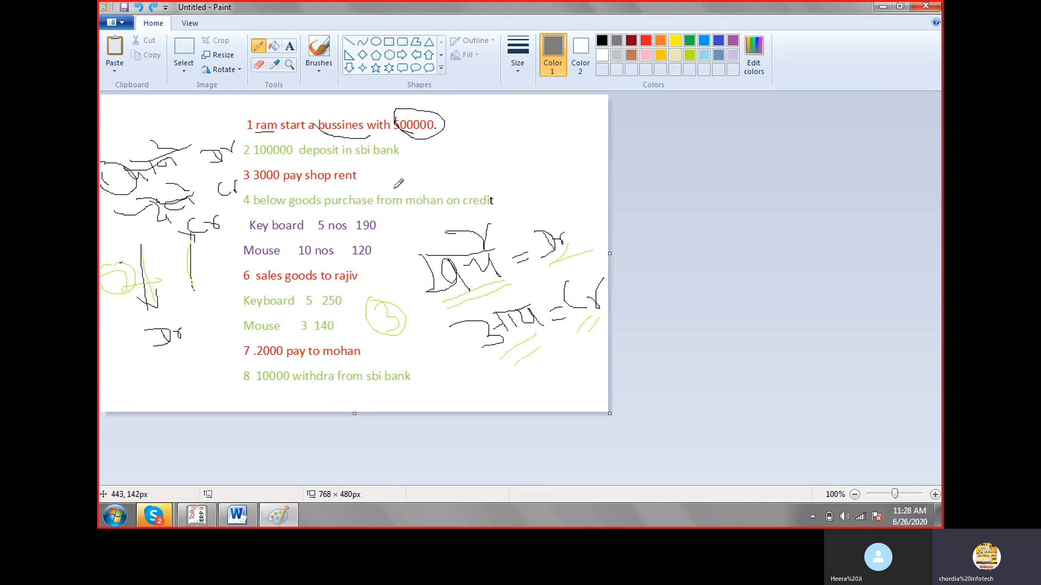
{"action": "key", "text": "ctrl+z"}
{"action": "mouse_move", "coordinate": [266, 186]}
{"action": "left_mouse_down"}
{"action": "mouse_move", "coordinate": [328, 186]}
{"action": "mouse_move", "coordinate": [345, 174]}
{"action": "mouse_move", "coordinate": [332, 161]}
{"action": "mouse_move", "coordinate": [309, 167]}
{"action": "mouse_move", "coordinate": [340, 186]}
{"action": "mouse_move", "coordinate": [336, 163]}
{"action": "mouse_move", "coordinate": [306, 177]}
{"action": "mouse_move", "coordinate": [288, 168]}
{"action": "left_mouse_up"}
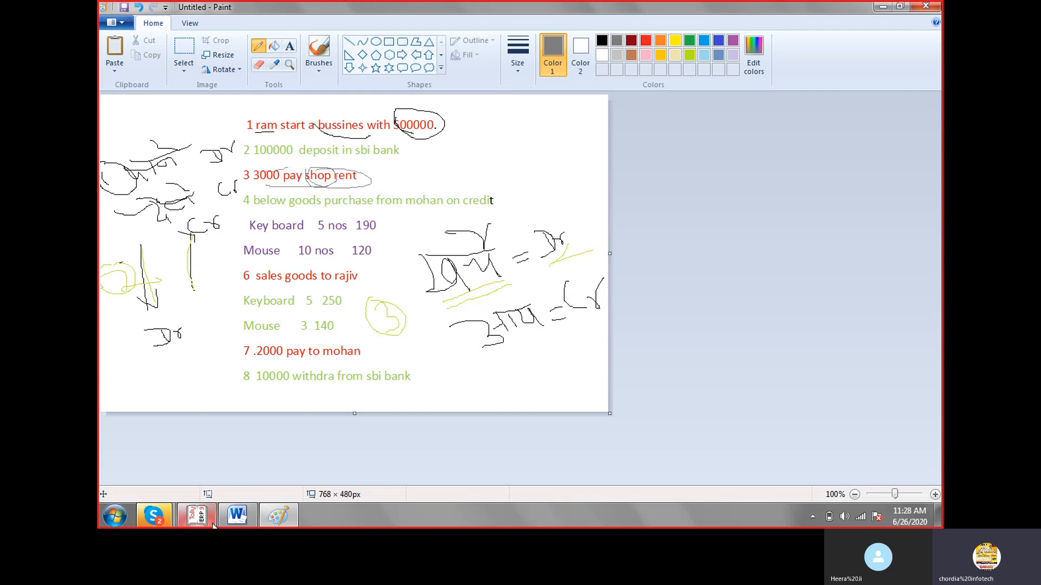
Switch to Tally.ERP 9, change the voucher type to Payment and start a new ledger named Shop Rent.
{"action": "left_click", "coordinate": [196, 515]}
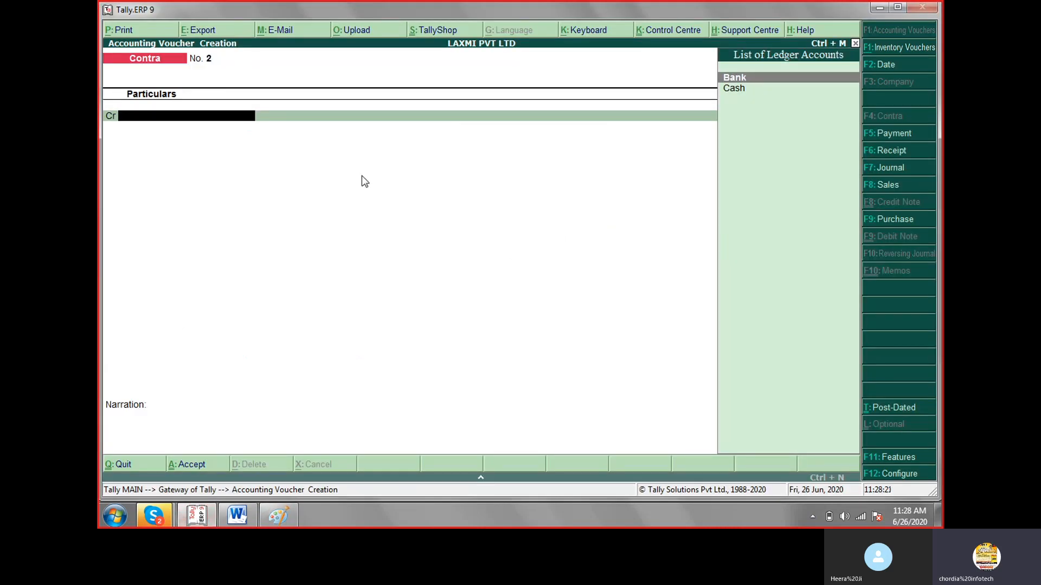
{"action": "key", "text": "F5"}
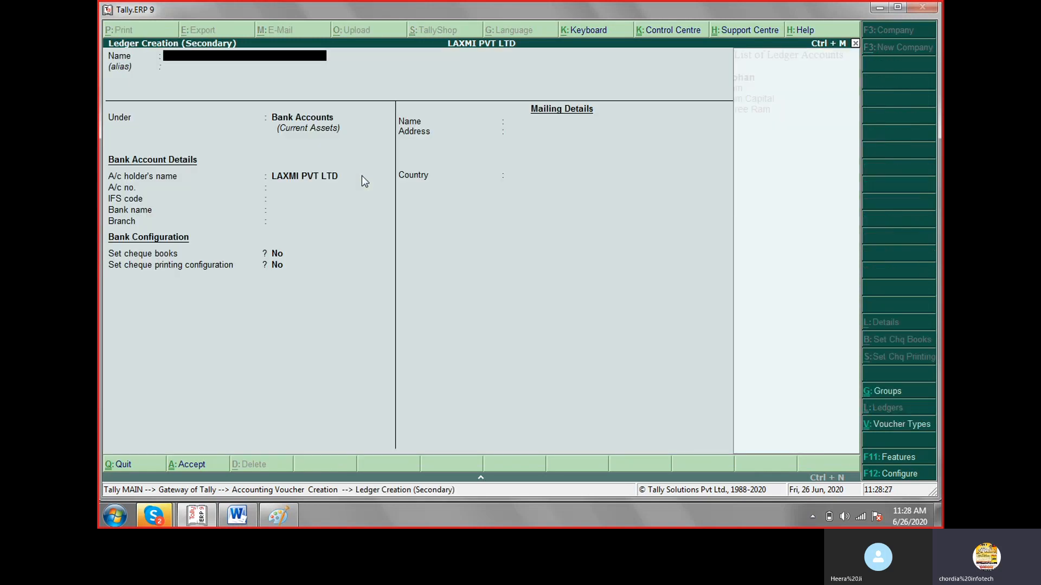
{"action": "type", "text": "Shop Rent"}
{"action": "key", "text": "Return"}
{"action": "key", "text": "Return"}
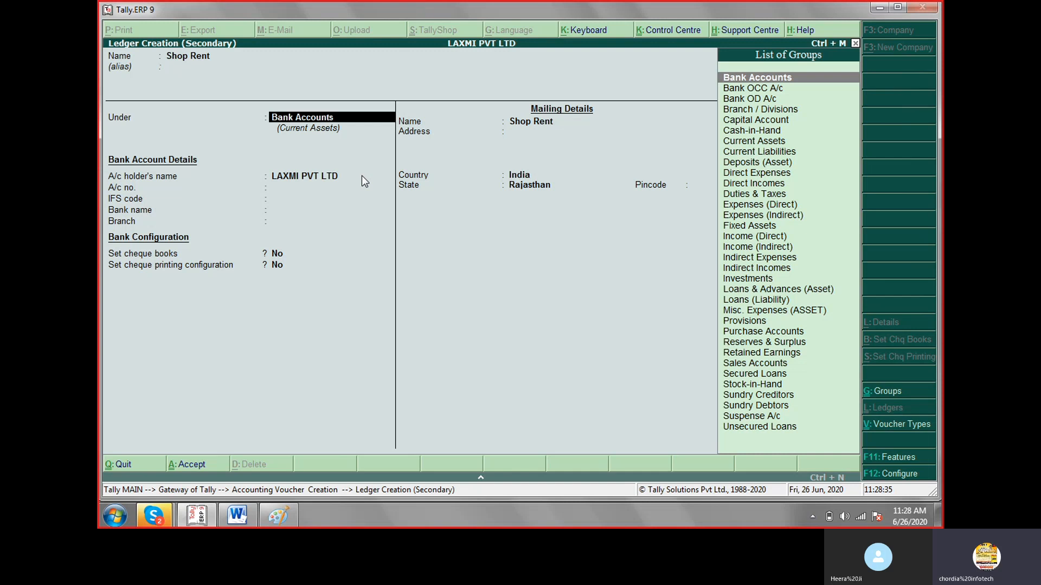
Place the Shop Rent ledger under Indirect Expenses, dismiss the Windows color scheme prompt and save the ledger.
{"action": "type", "text": "I"}
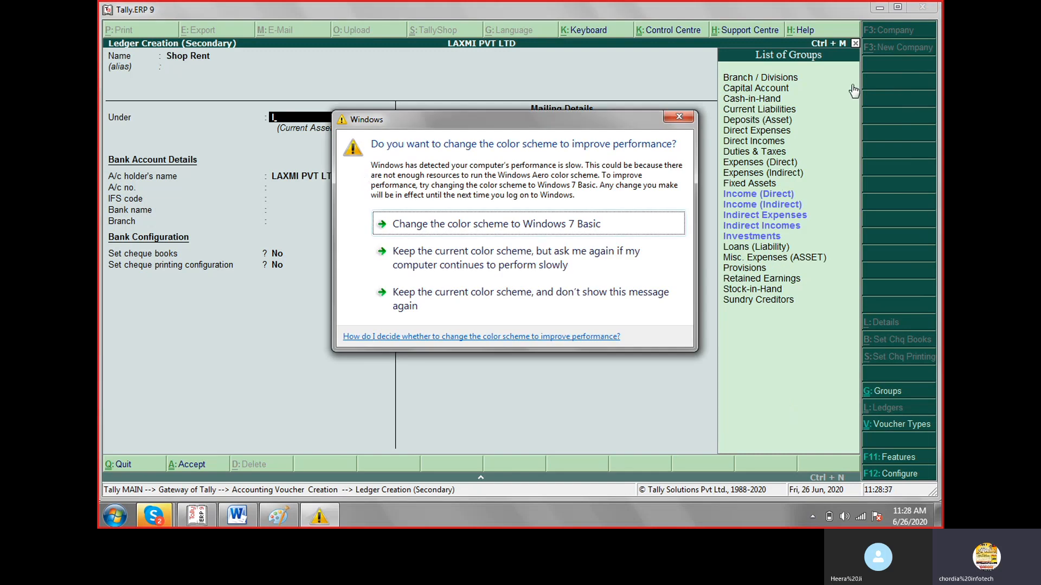
{"action": "left_click", "coordinate": [675, 118]}
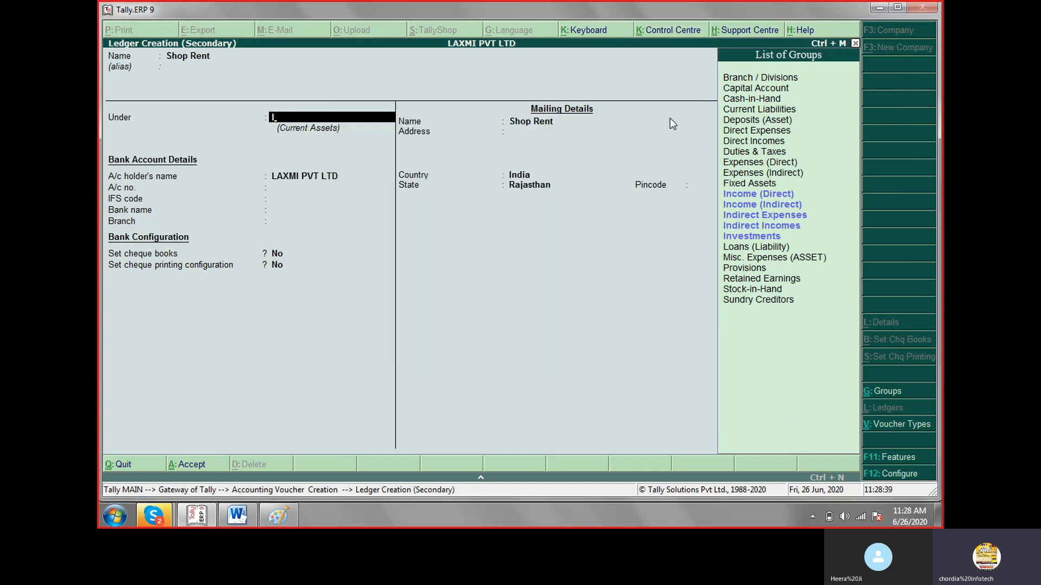
{"action": "type", "text": "n"}
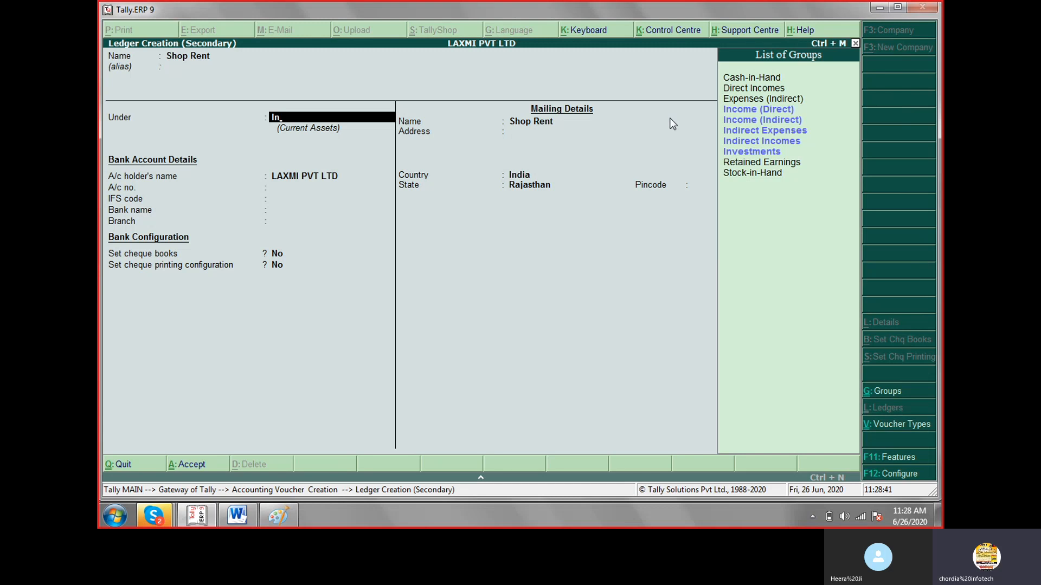
{"action": "key", "text": "Down"}
{"action": "key", "text": "Down"}
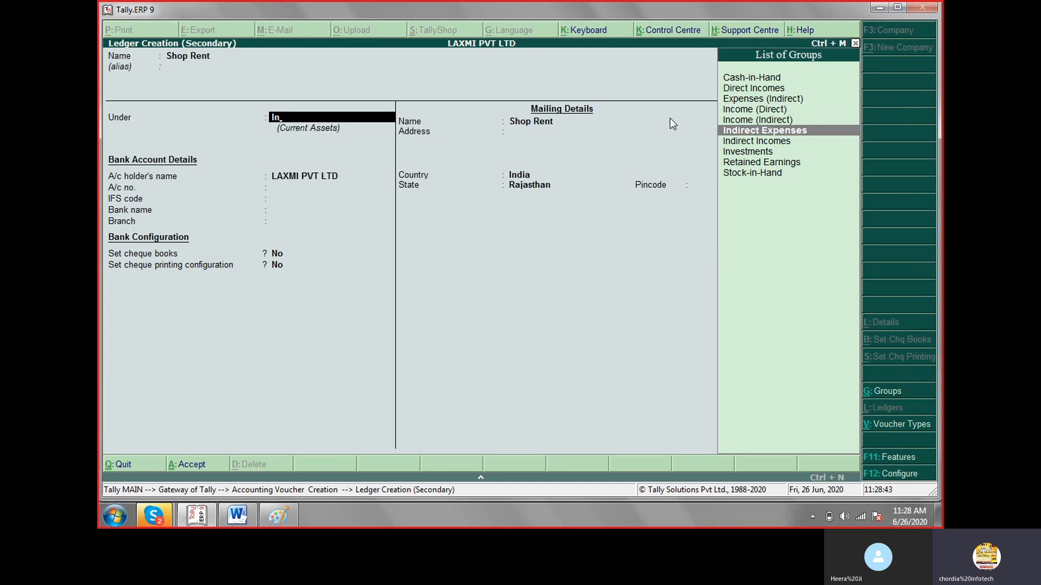
{"action": "key", "text": "Return"}
{"action": "key", "text": "Return"}
{"action": "key", "text": "Return"}
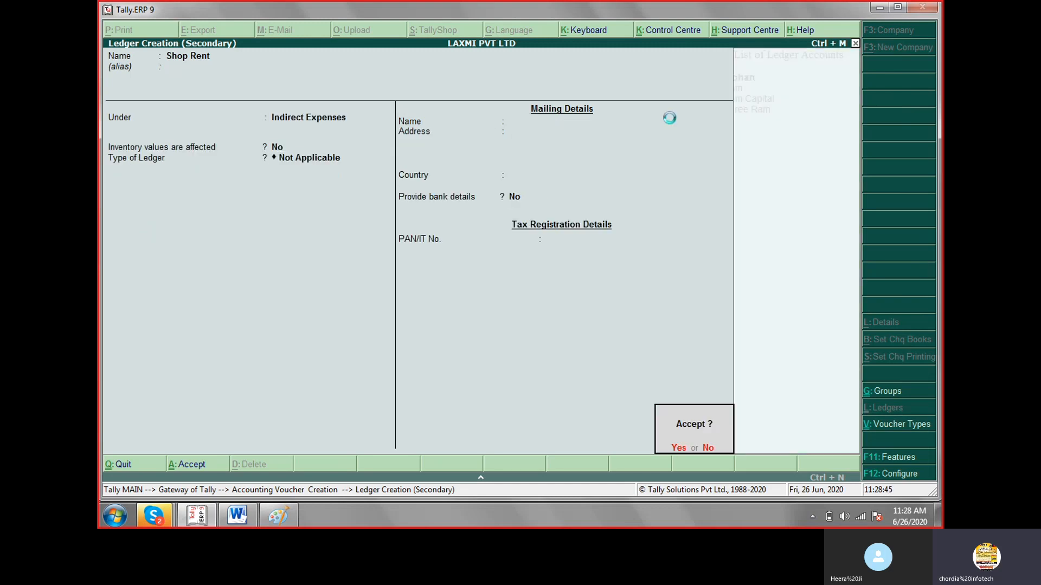
Debit Shop Rent with 3000, credit Cash with the same amount, and save the Payment voucher without a narration.
{"action": "key", "text": "Return"}
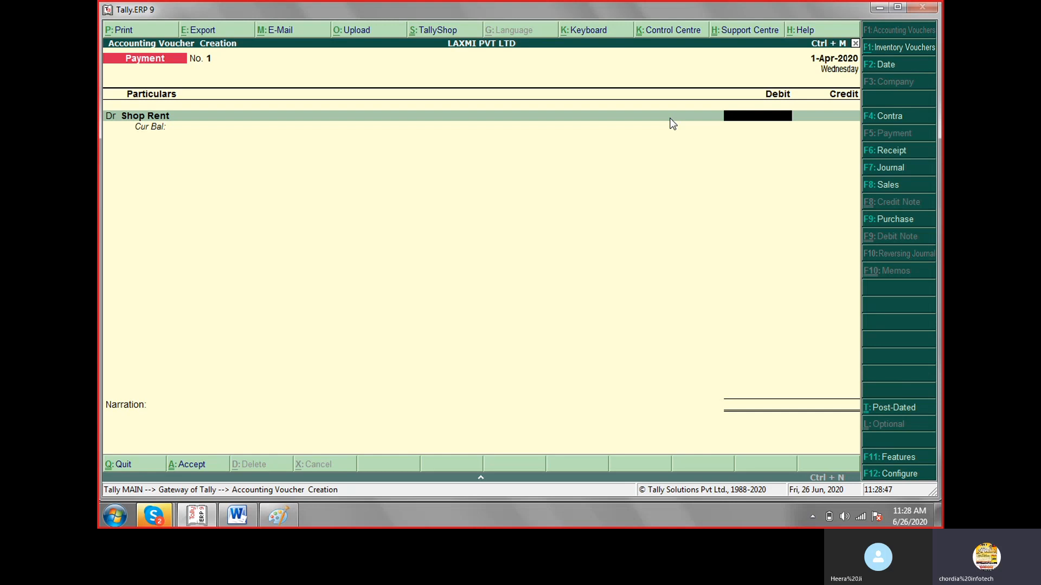
{"action": "type", "text": "3000"}
{"action": "key", "text": "Return"}
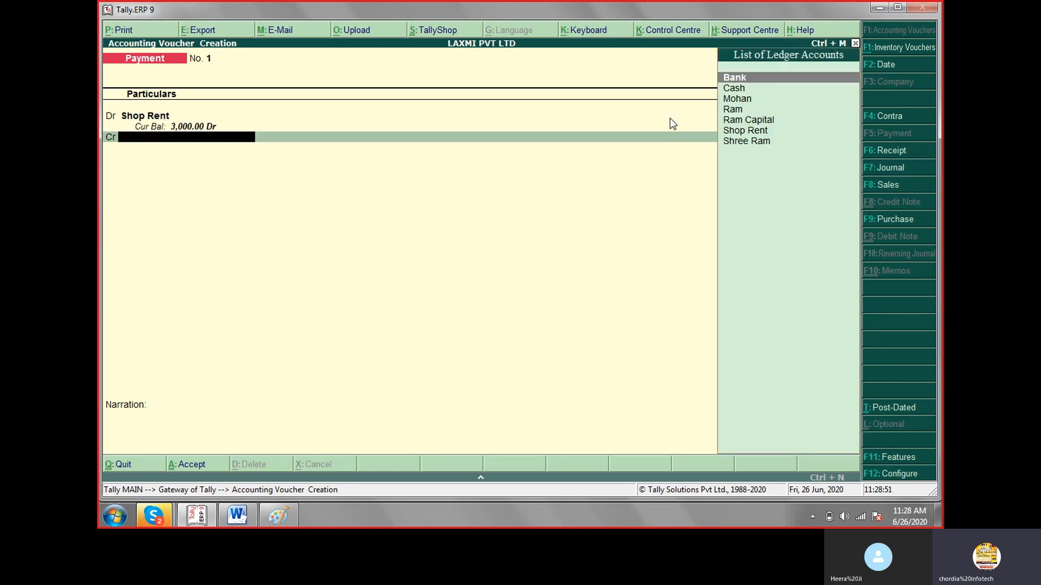
{"action": "key", "text": "Down"}
{"action": "key", "text": "Return"}
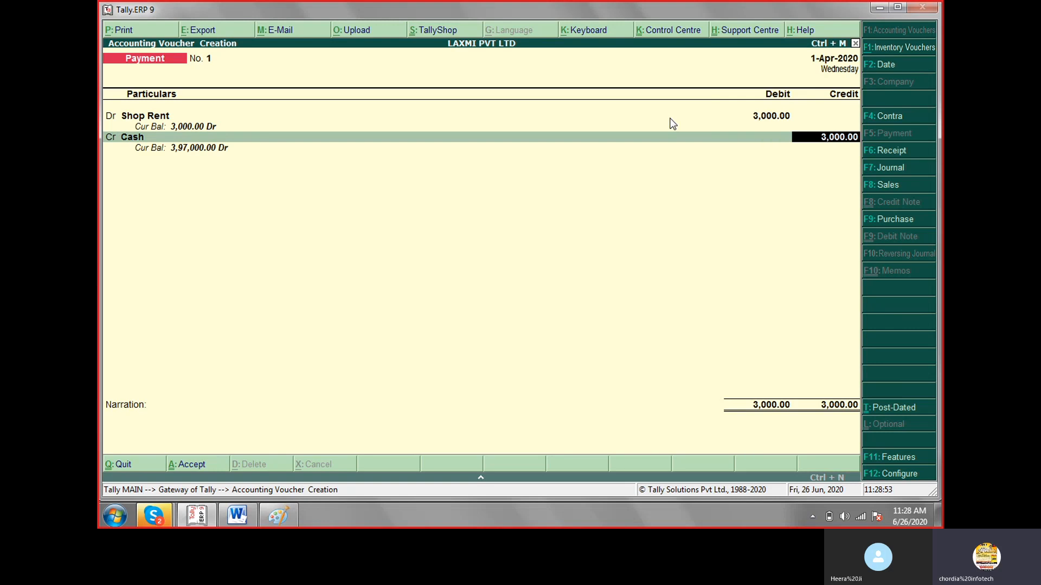
{"action": "key", "text": "Return"}
{"action": "key", "text": "Return"}
{"action": "key", "text": "Return"}
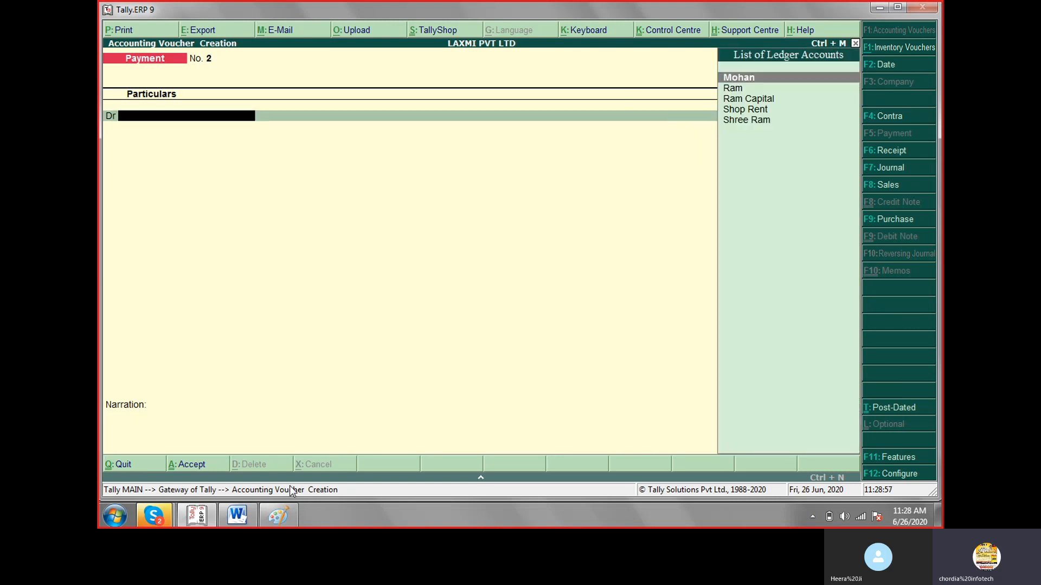
Check transaction 4 in Paint, return to Tally.ERP 9 and start a Purchase voucher with blank supplier invoice number and date.
{"action": "left_click", "coordinate": [275, 519]}
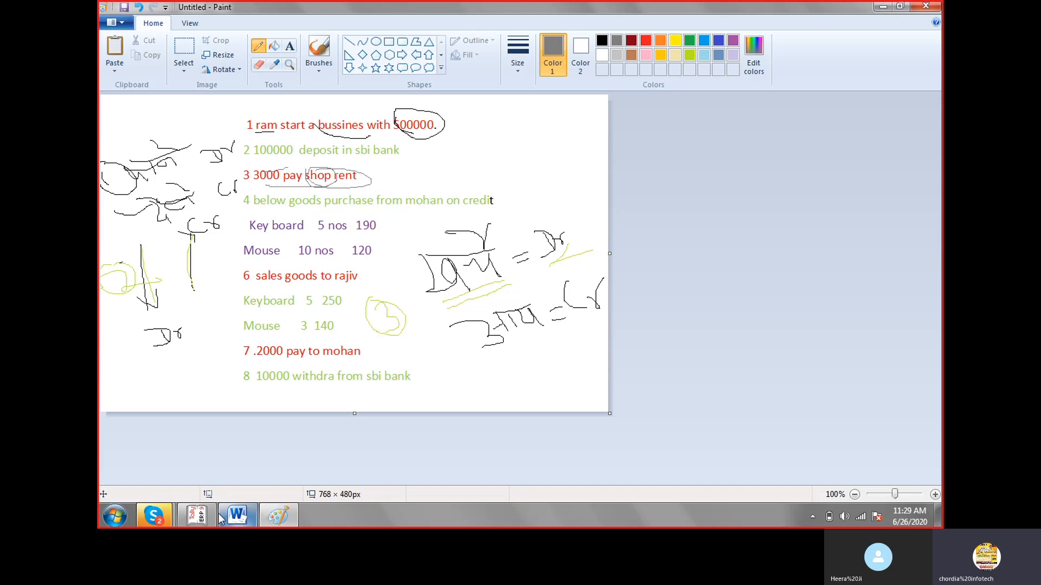
{"action": "left_click", "coordinate": [196, 515]}
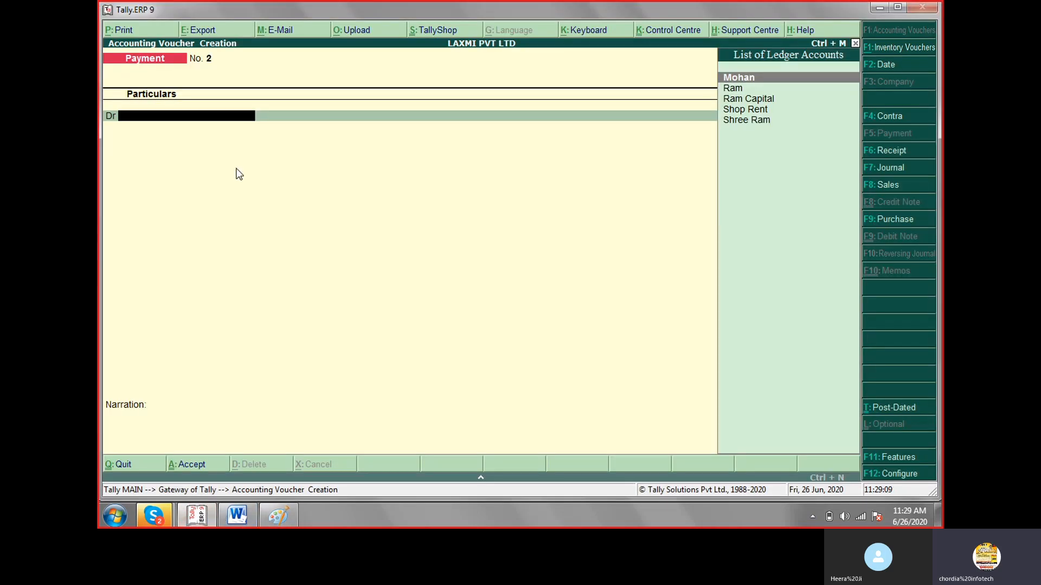
{"action": "key", "text": "F9"}
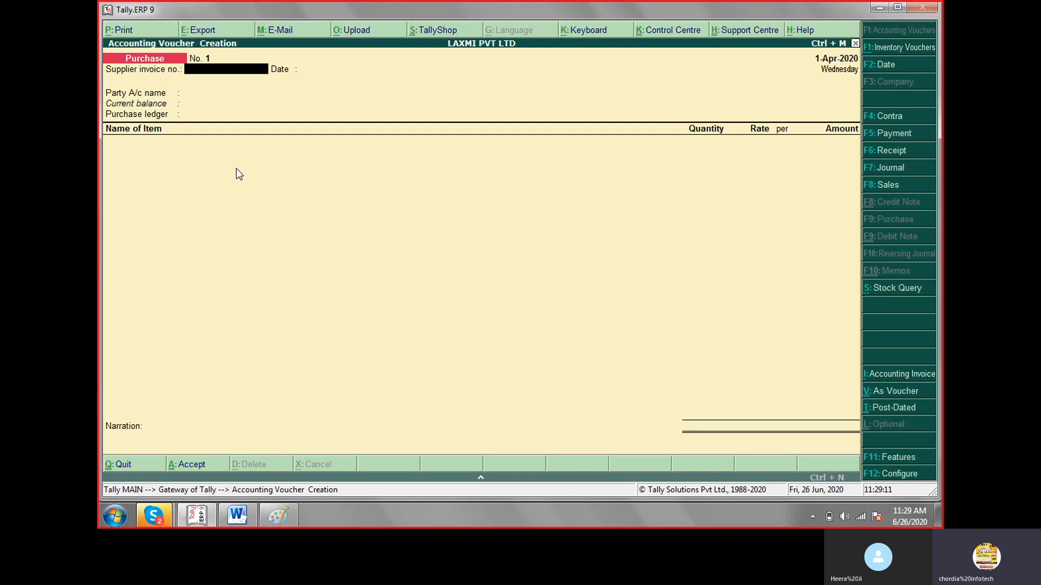
{"action": "key", "text": "Return"}
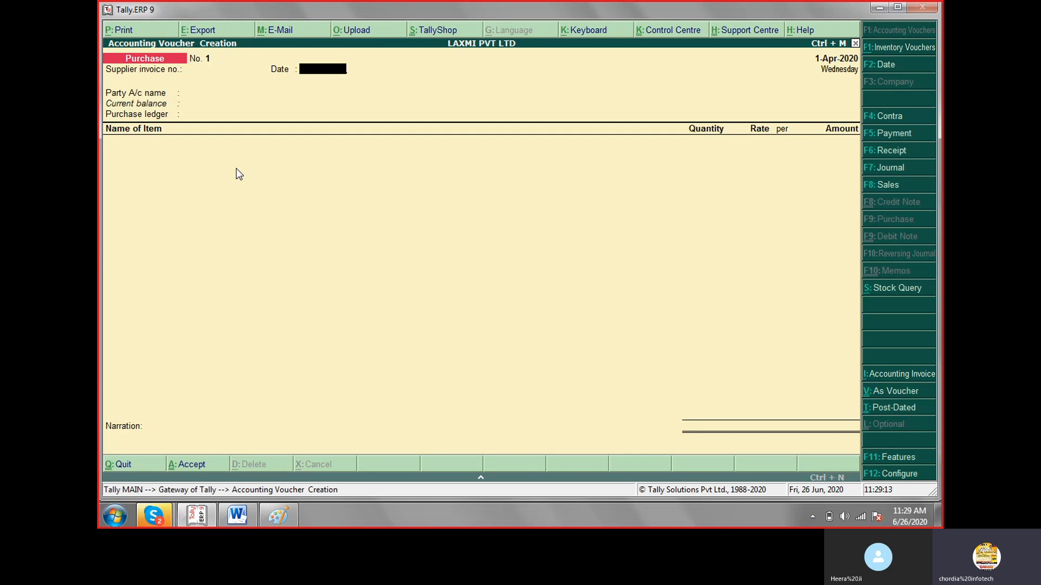
{"action": "key", "text": "Return"}
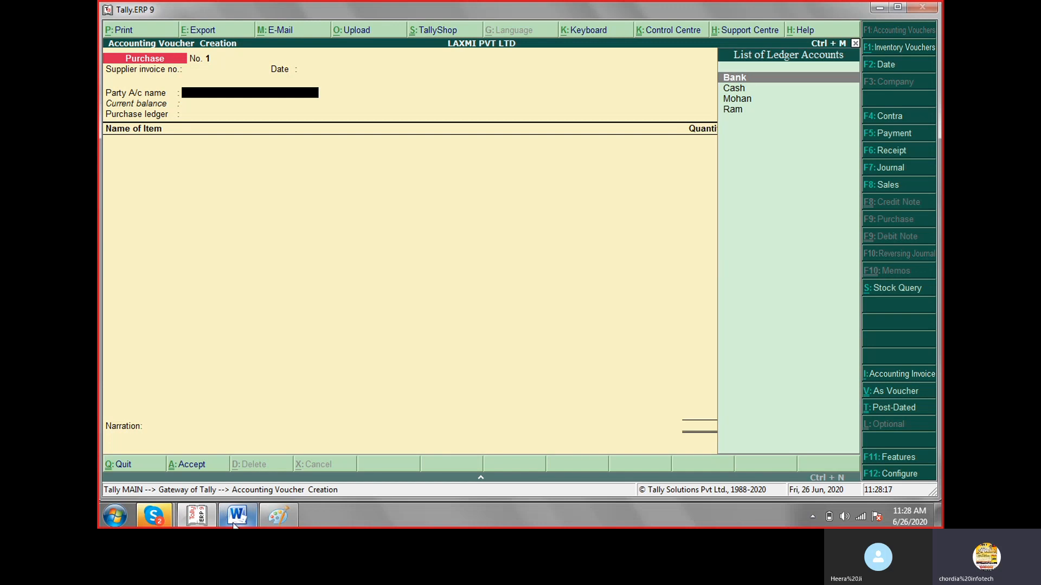
Recheck the credit purchase in Paint and choose its supplier as the party account of the Purchase voucher.
{"action": "left_click", "coordinate": [269, 521]}
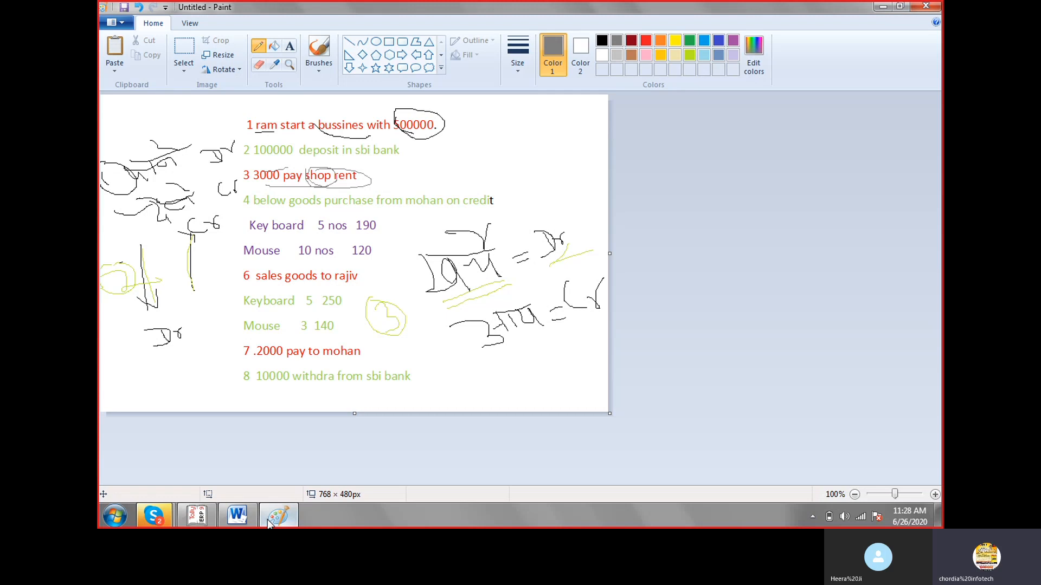
{"action": "left_click", "coordinate": [269, 522]}
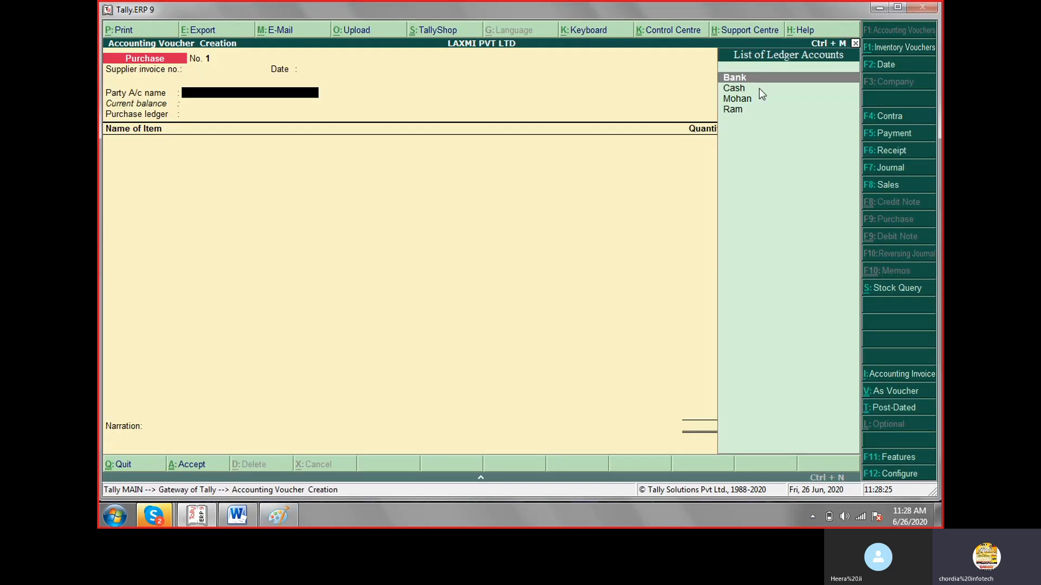
{"action": "left_click", "coordinate": [748, 103]}
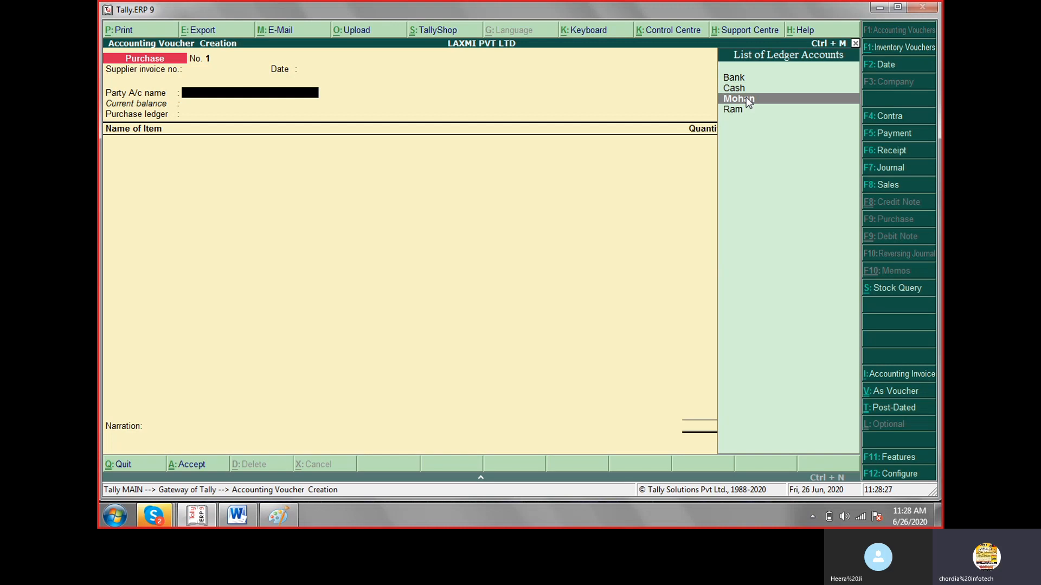
{"action": "left_click", "coordinate": [748, 103]}
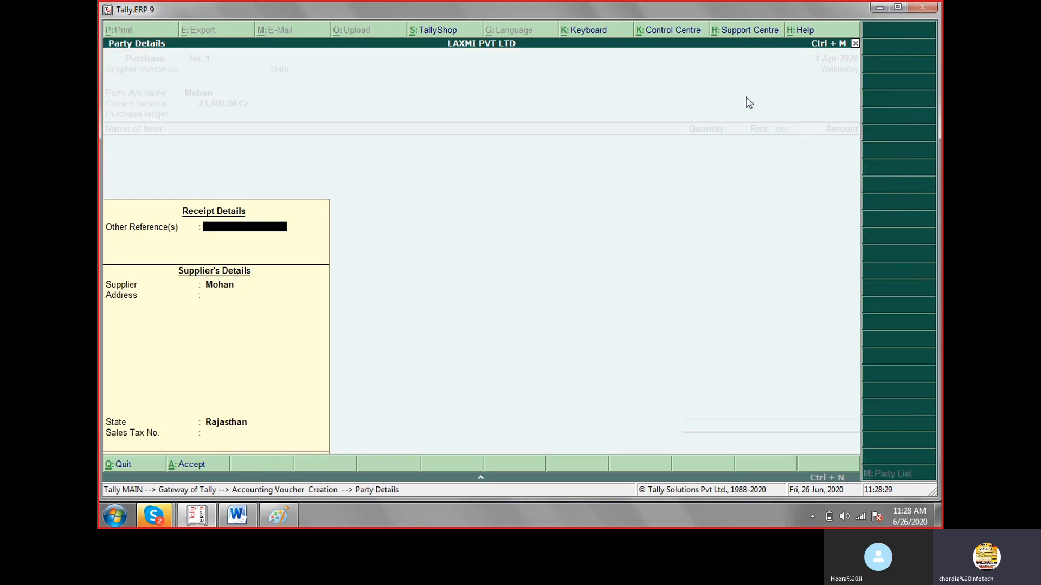
Return to the party account, open the supplier's ledger for alteration, review its group and details, and accept it without edits.
{"action": "key", "text": "Escape"}
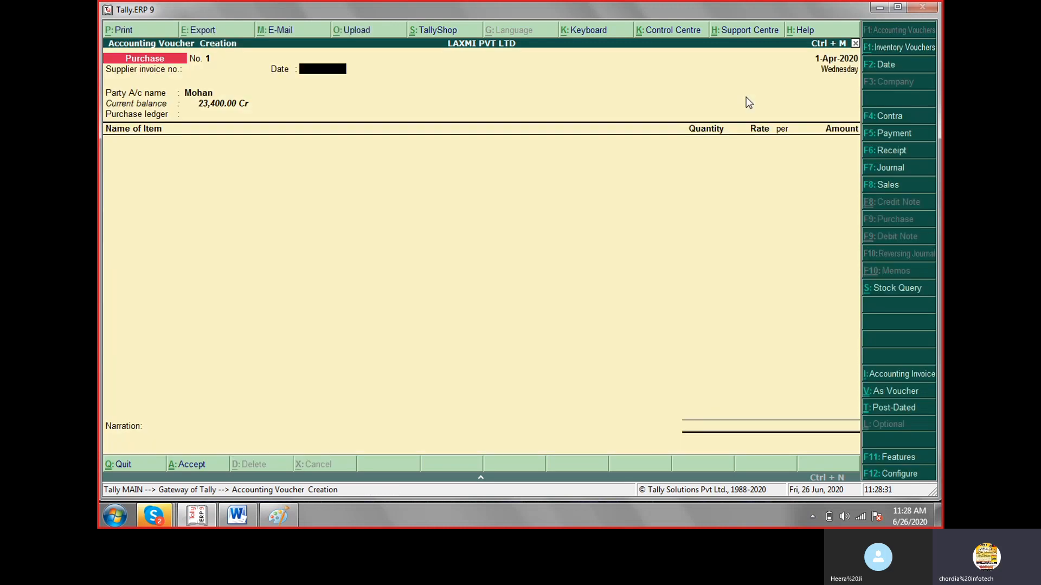
{"action": "key", "text": "Return"}
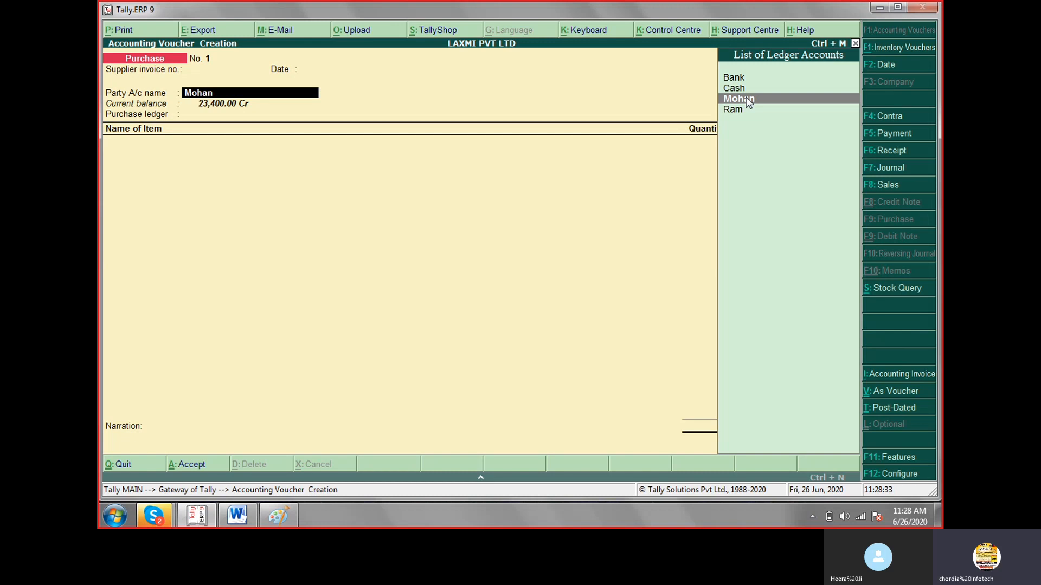
{"action": "key", "text": "ctrl+Return"}
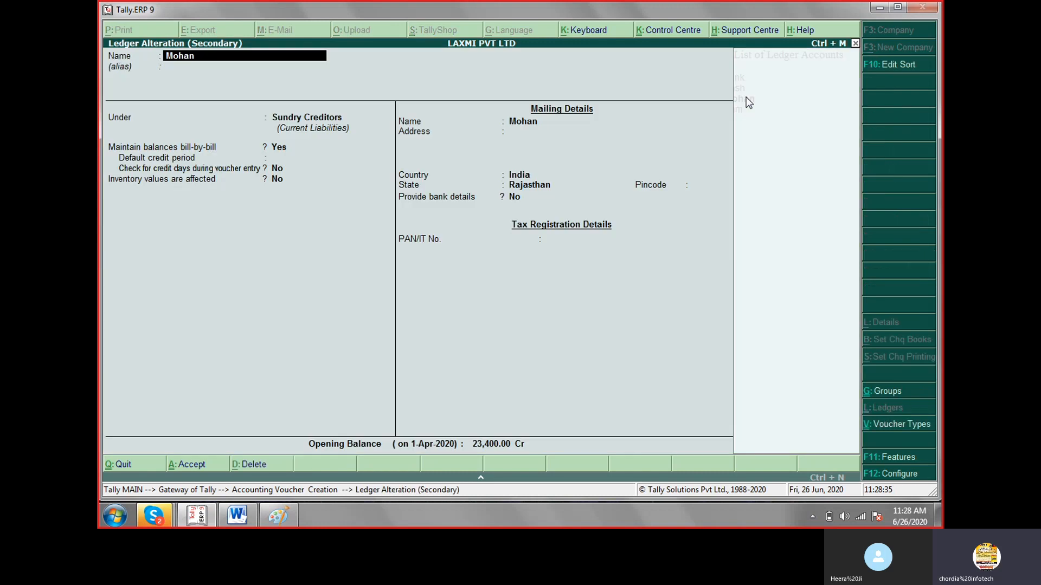
{"action": "key", "text": "Return"}
{"action": "key", "text": "Return"}
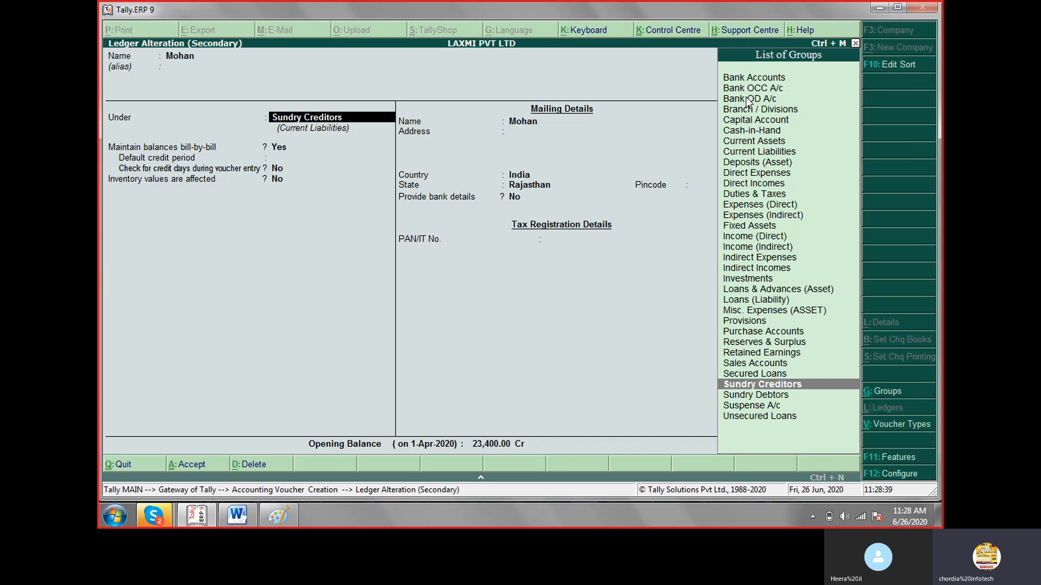
{"action": "key", "text": "Return"}
{"action": "key", "text": "Return"}
{"action": "key", "text": "Return"}
{"action": "key", "text": "Return"}
{"action": "key", "text": "Return"}
{"action": "key", "text": "Return"}
{"action": "key", "text": "Return"}
{"action": "key", "text": "Return"}
{"action": "key", "text": "Return"}
{"action": "key", "text": "Return"}
{"action": "key", "text": "Return"}
{"action": "key", "text": "Return"}
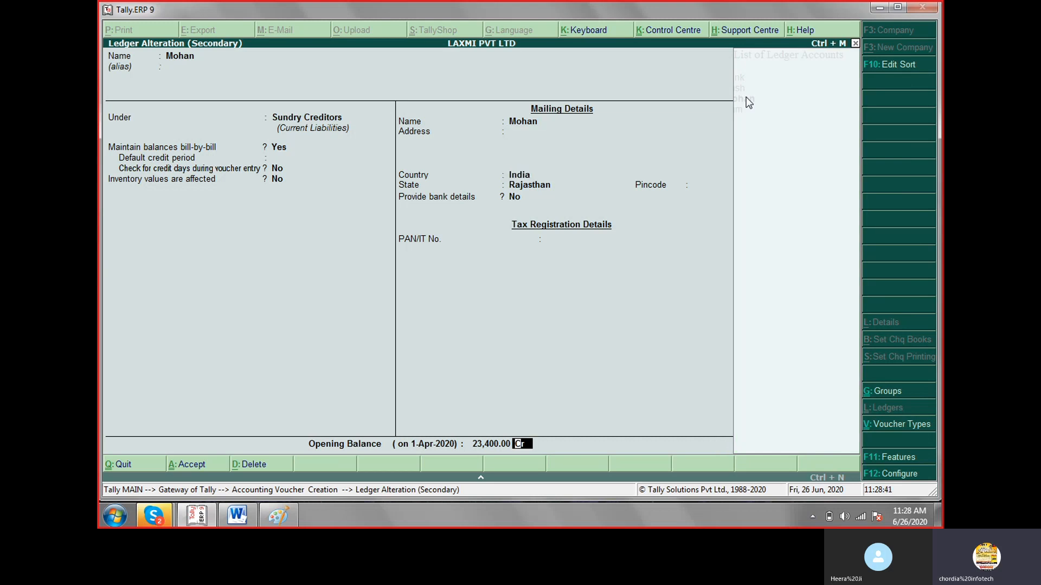
Keep the supplier as the party account and accept the party details without adding a reference or sales tax number.
{"action": "key", "text": "Return"}
{"action": "key", "text": "Return"}
{"action": "key", "text": "Return"}
{"action": "key", "text": "Return"}
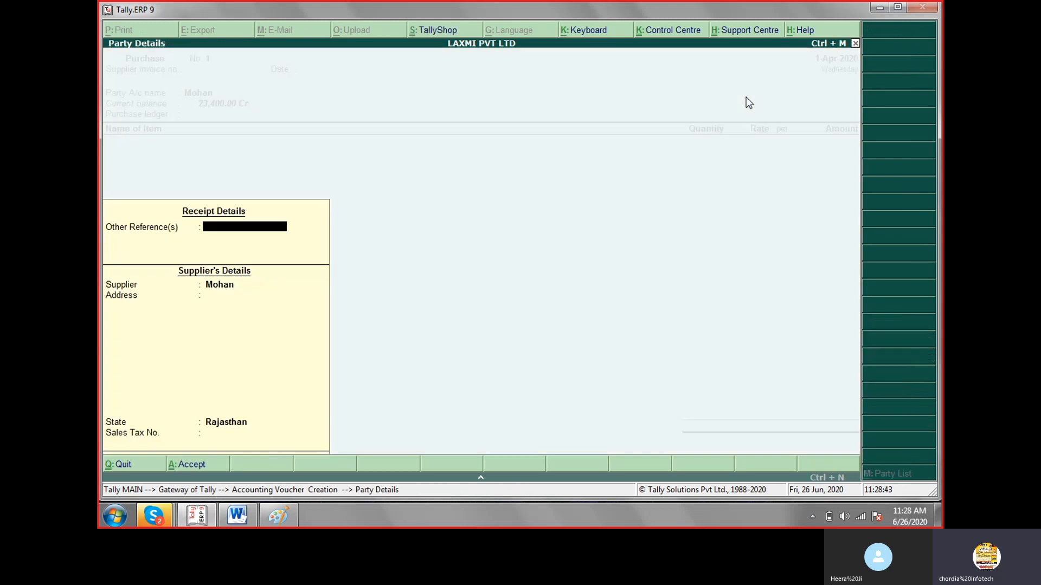
{"action": "key", "text": "Return"}
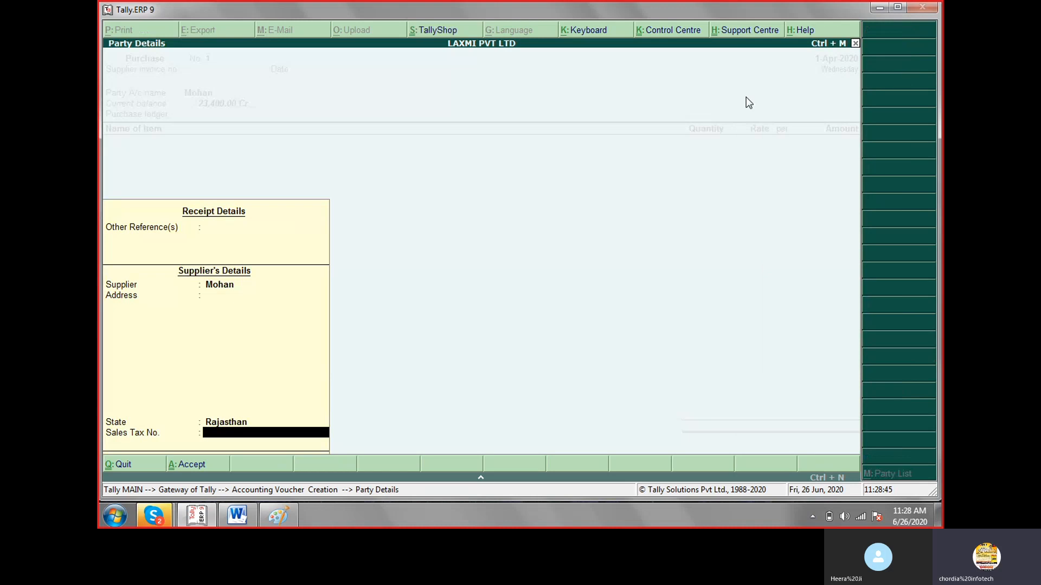
{"action": "key", "text": "Return"}
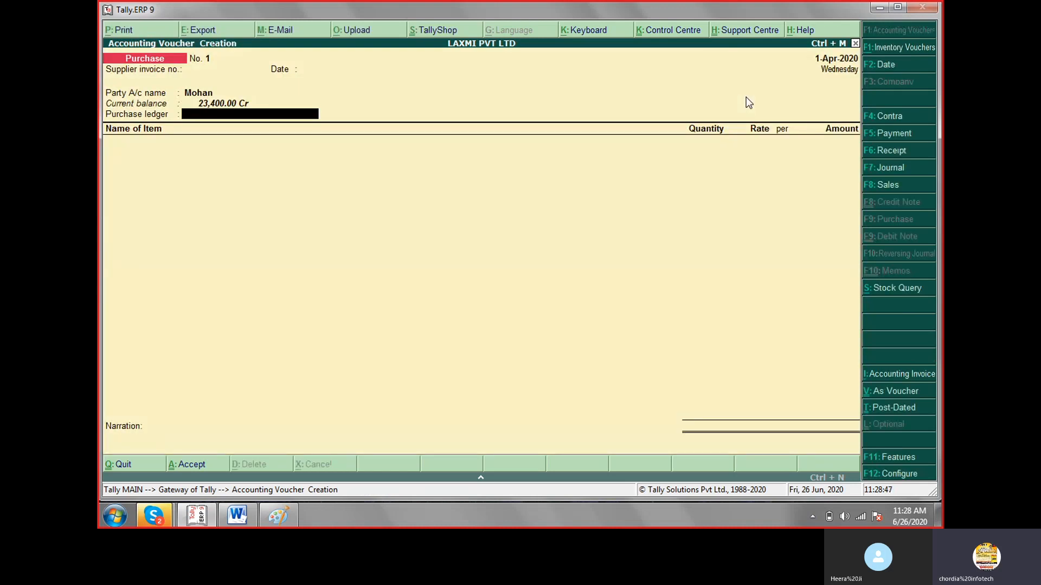
Create a ledger named Purchase under Purchase Accounts and use it as the voucher's purchase ledger.
{"action": "key", "text": "alt+c"}
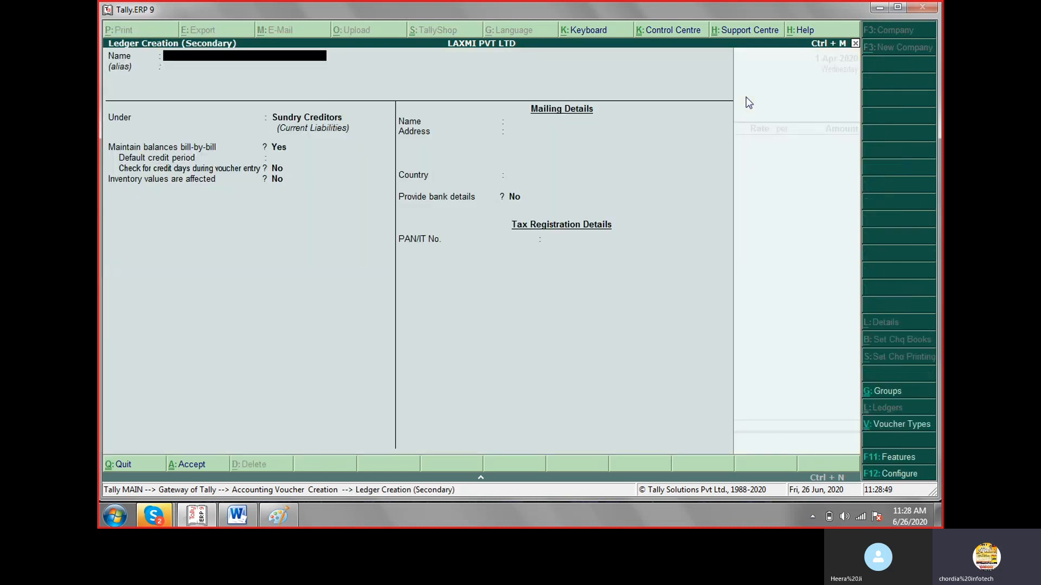
{"action": "type", "text": "Purchase"}
{"action": "key", "text": "Return"}
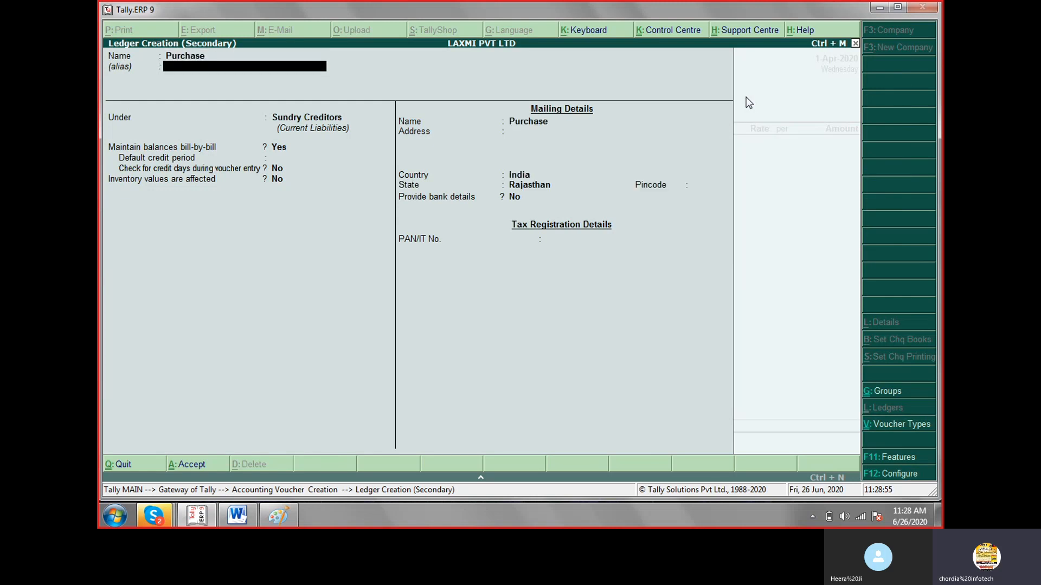
{"action": "key", "text": "Return"}
{"action": "type", "text": "Pu"}
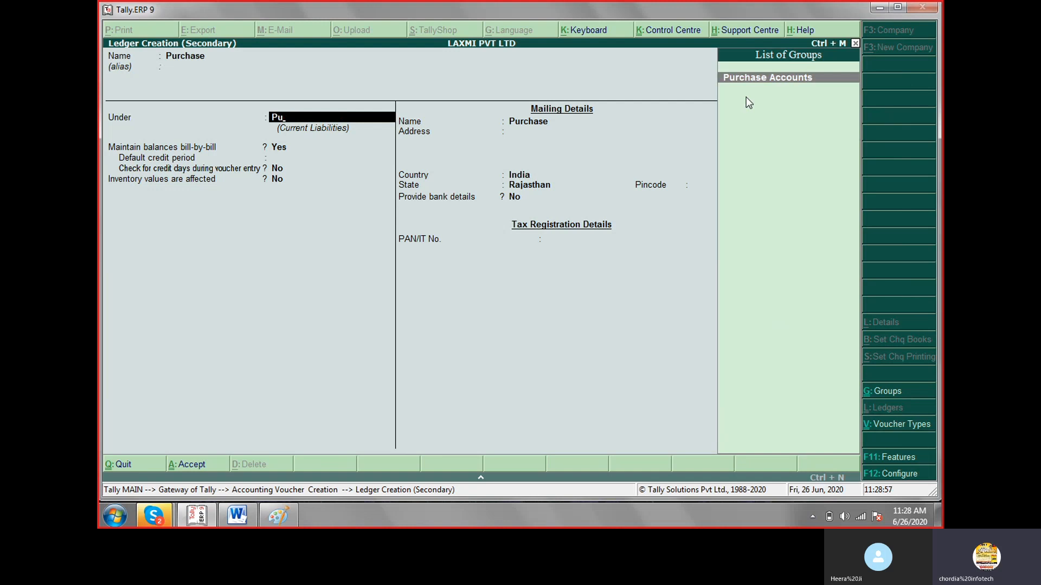
{"action": "key", "text": "Return"}
{"action": "key", "text": "Return"}
{"action": "key", "text": "Return"}
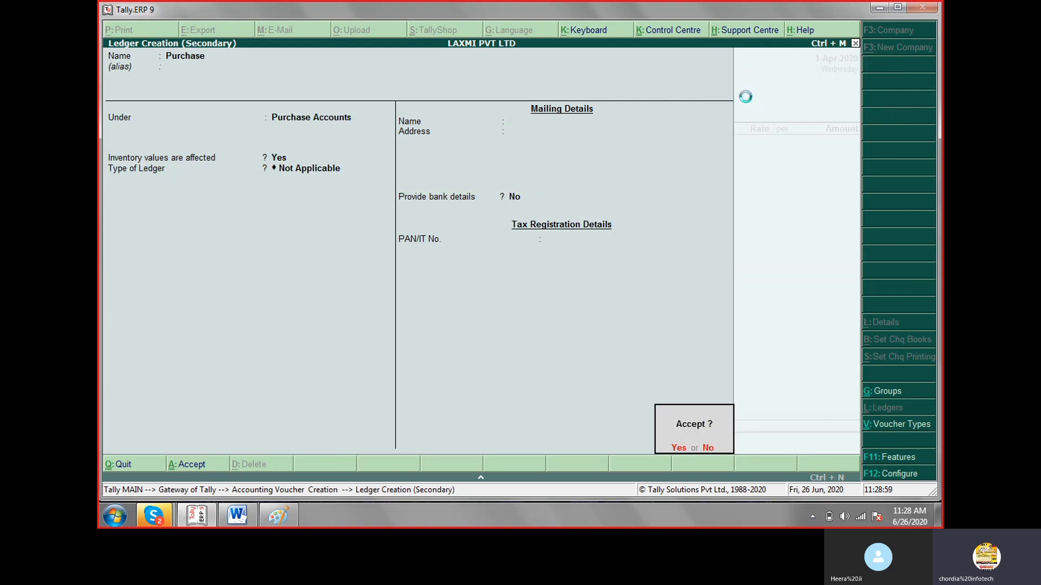
{"action": "key", "text": "Return"}
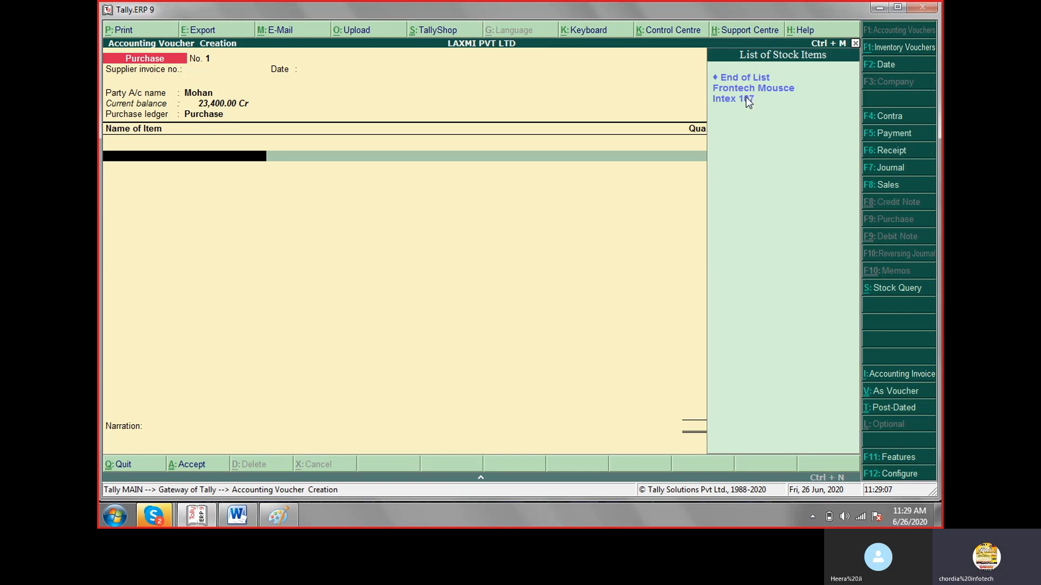
Start a new stock item from the voucher's first item line, name it Key Bord and leave its alias blank.
{"action": "left_click", "coordinate": [746, 99]}
{"action": "key", "text": "alt+c"}
{"action": "type", "text": "K"}
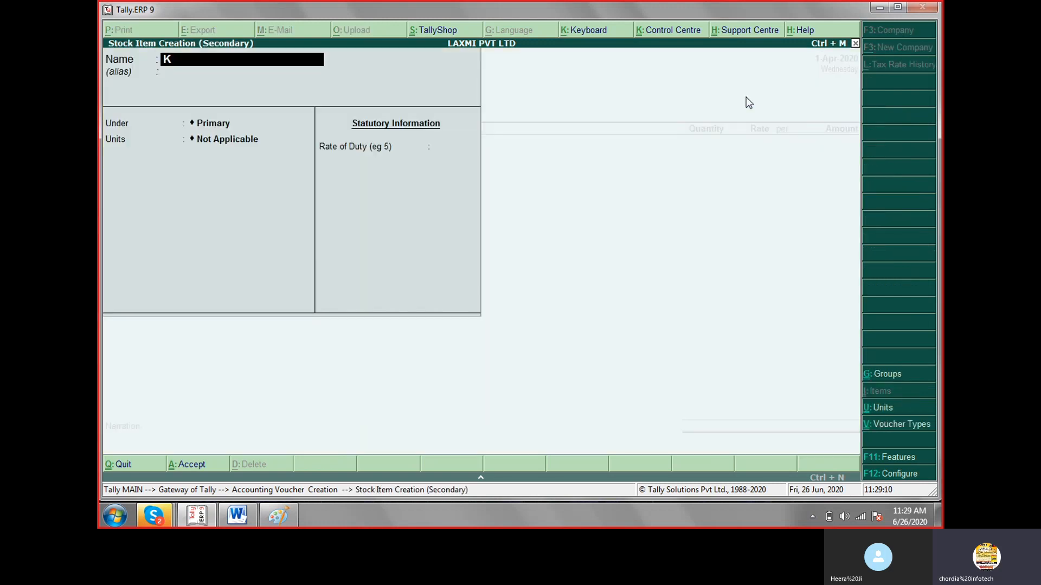
{"action": "type", "text": "ey Bord"}
{"action": "key", "text": "Return"}
{"action": "key", "text": "Return"}
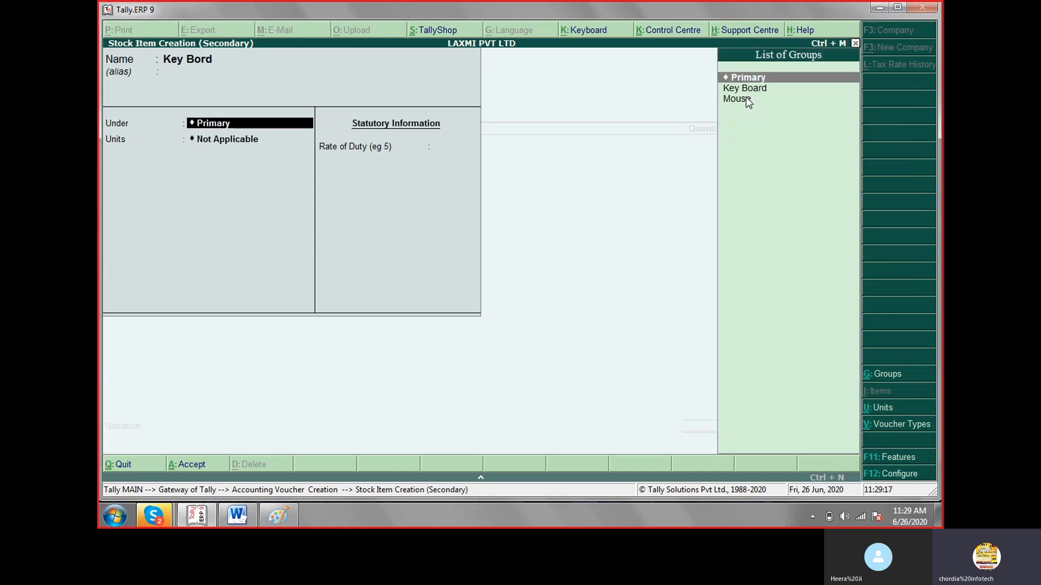
Place the stock item under the Key Board group with unit nos, save it and enter it on the voucher line.
{"action": "key", "text": "Down"}
{"action": "key", "text": "Return"}
{"action": "key", "text": "Down"}
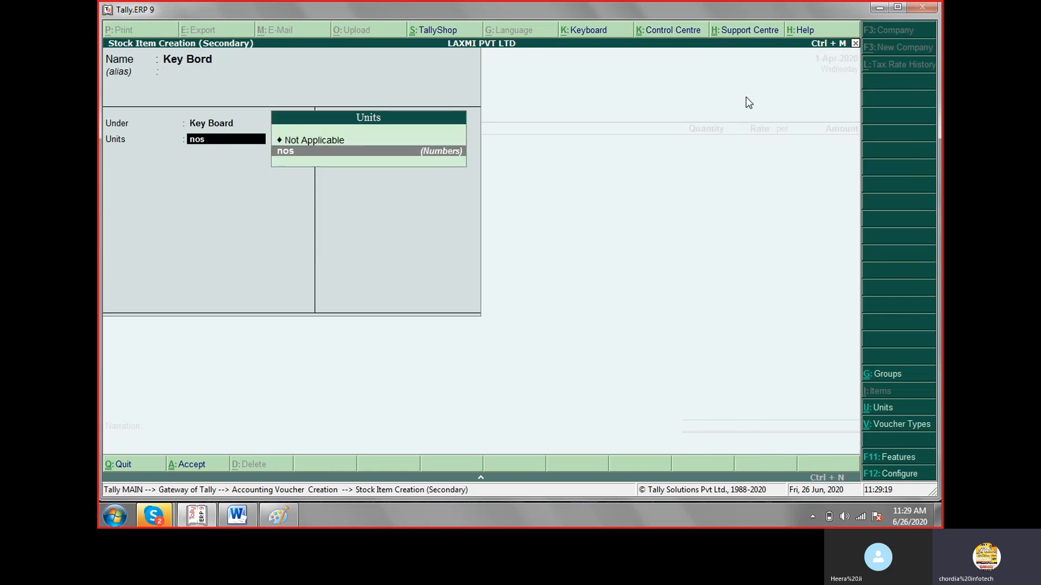
{"action": "key", "text": "Return"}
{"action": "key", "text": "Return"}
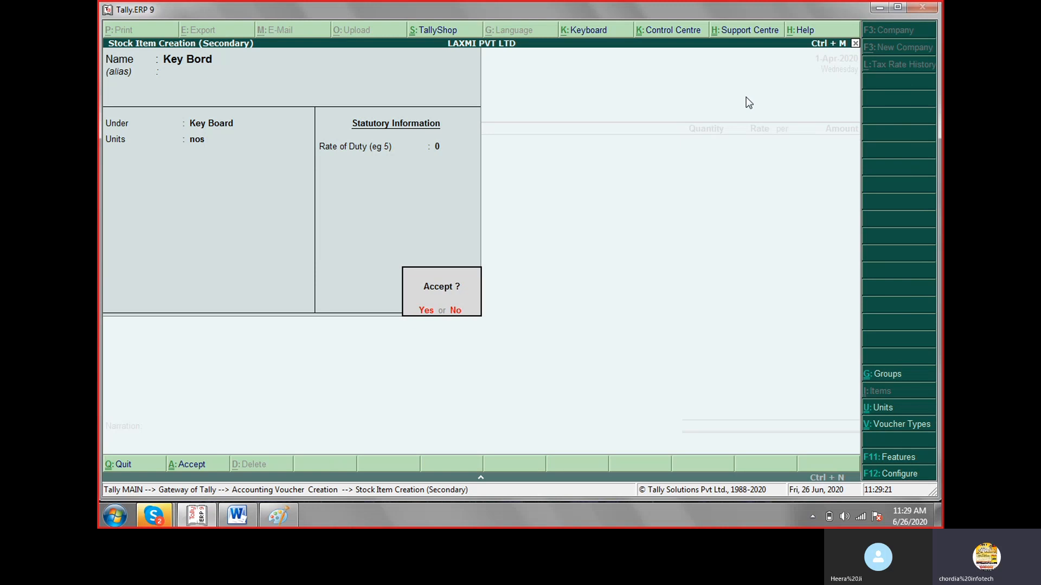
{"action": "key", "text": "Return"}
{"action": "key", "text": "Return"}
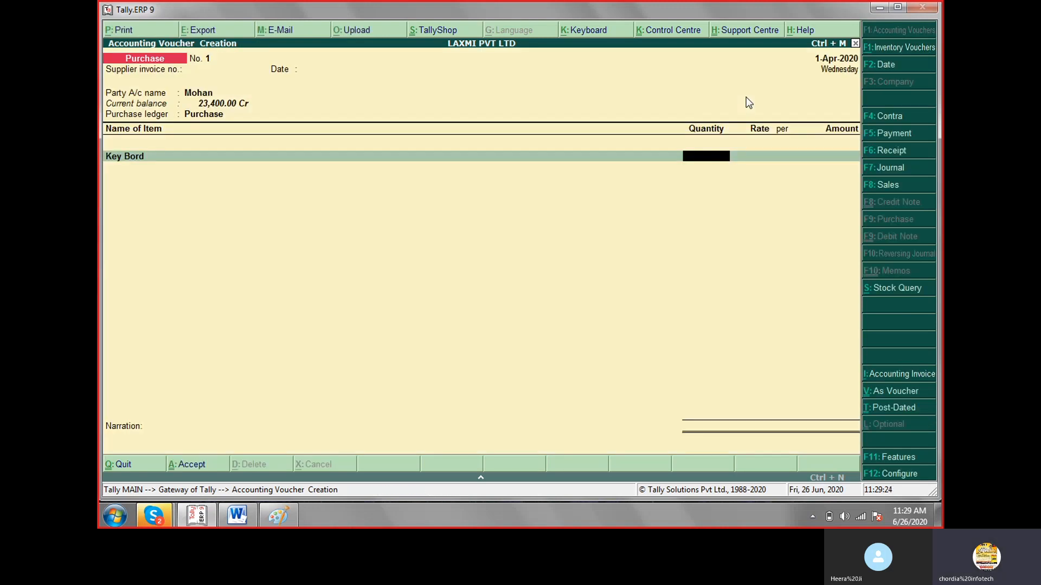
Enter a quantity of 10 nos at a rate of 190 per nos for the Key Bord item and accept its amount.
{"action": "type", "text": "10"}
{"action": "key", "text": "Return"}
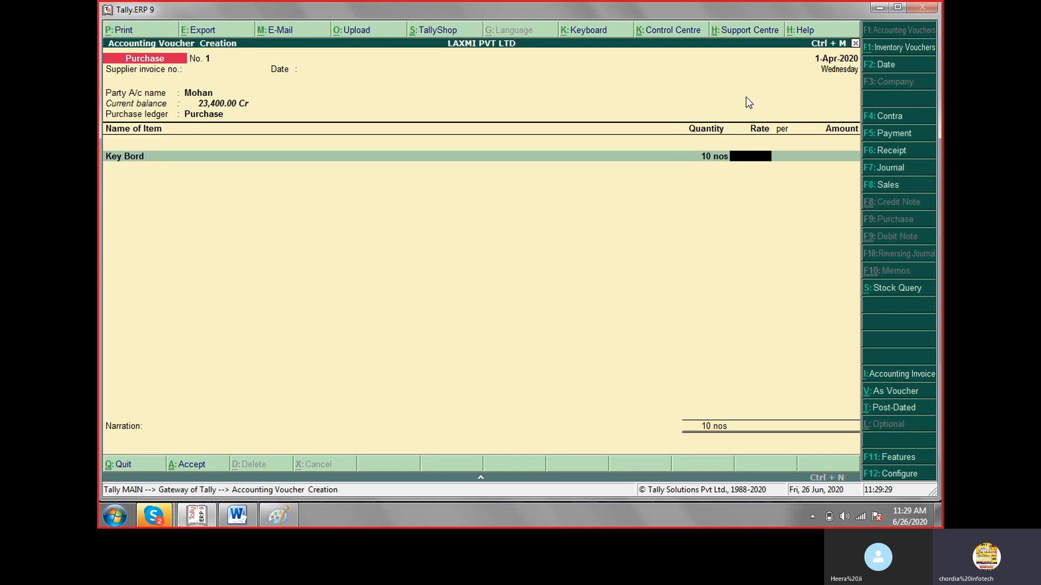
{"action": "type", "text": "190"}
{"action": "key", "text": "Return"}
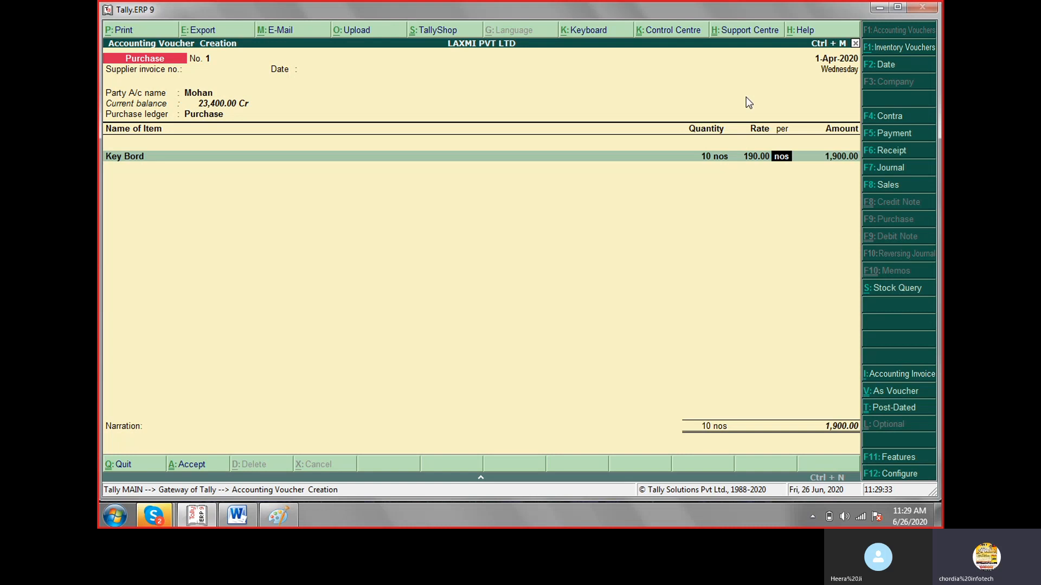
{"action": "key", "text": "Return"}
{"action": "key", "text": "Return"}
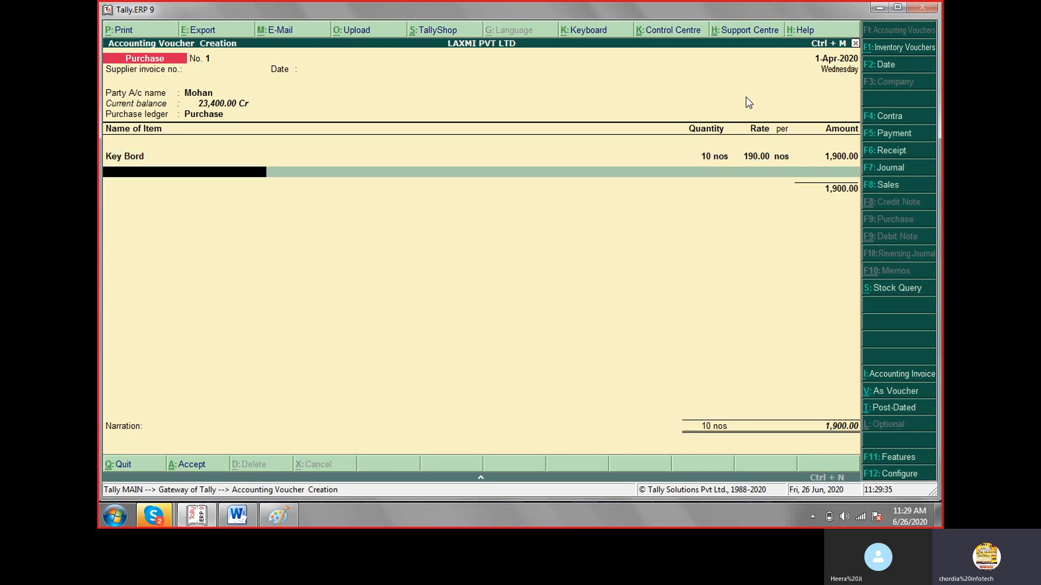
{"action": "type", "text": "Mo"}
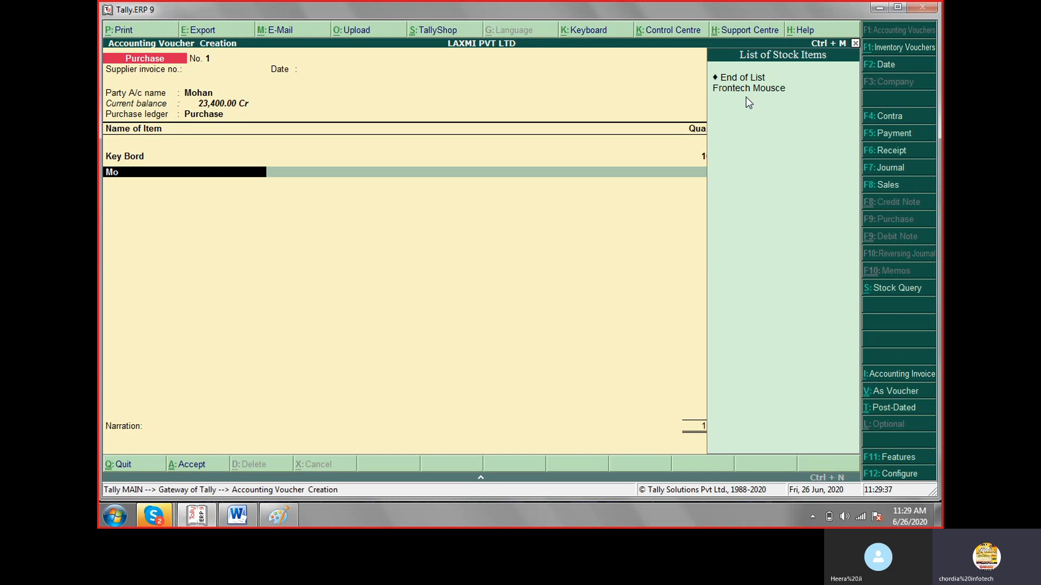
{"action": "key", "text": "BackSpace"}
{"action": "key", "text": "BackSpace"}
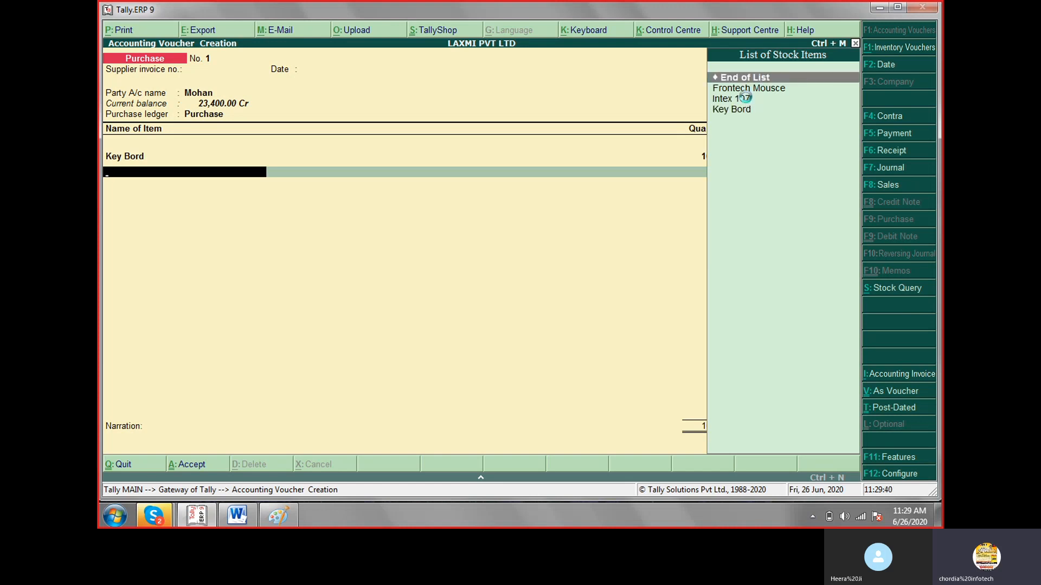
Create a stock item named Mouce under the Mouse group with unit nos and enter it on the voucher's second item line.
{"action": "key", "text": "alt+c"}
{"action": "type", "text": "Mouce"}
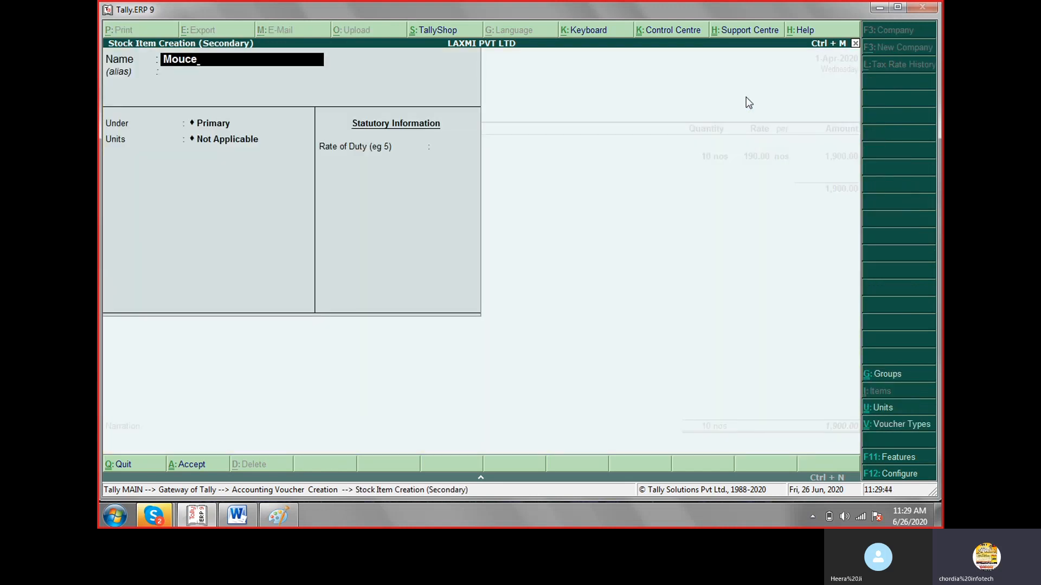
{"action": "key", "text": "Return"}
{"action": "key", "text": "Return"}
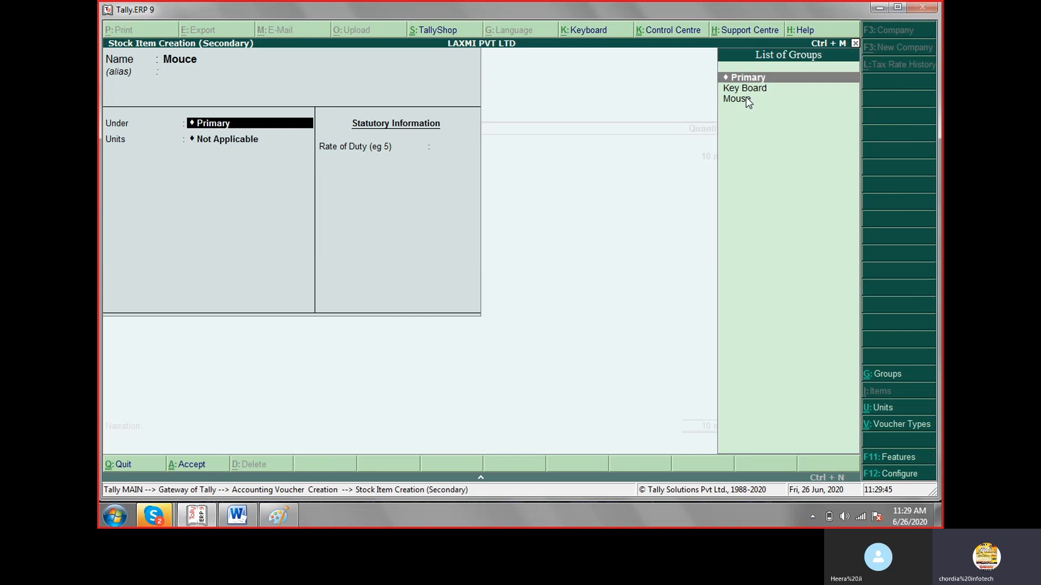
{"action": "key", "text": "Down"}
{"action": "key", "text": "Down"}
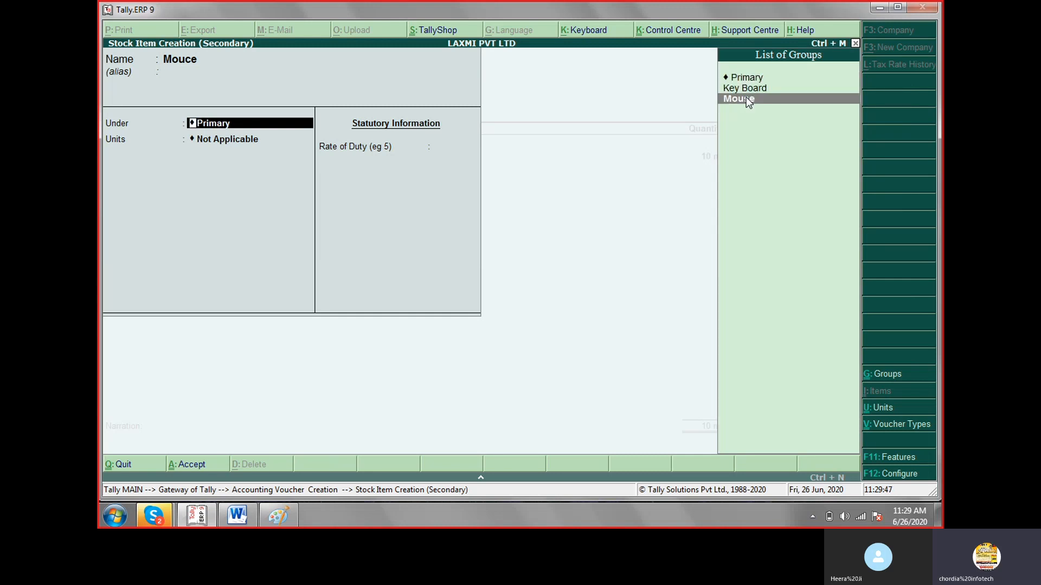
{"action": "key", "text": "Return"}
{"action": "key", "text": "Return"}
{"action": "key", "text": "Return"}
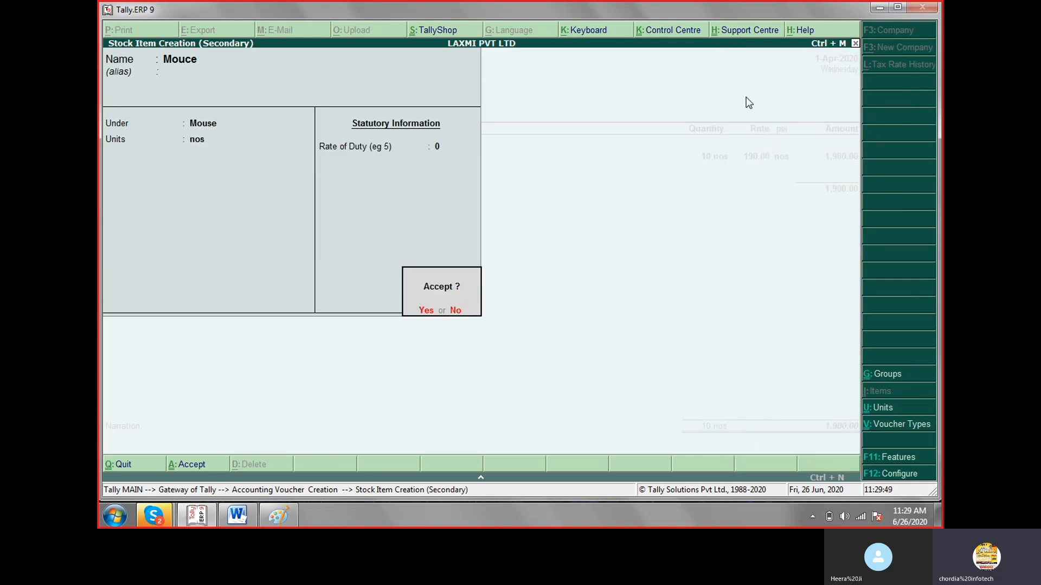
{"action": "key", "text": "Return"}
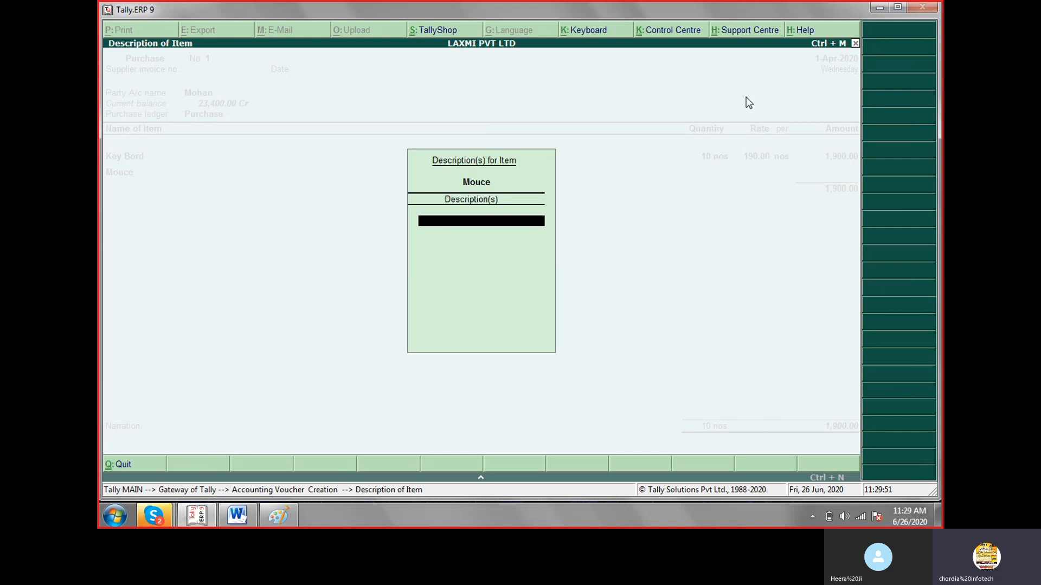
{"action": "key", "text": "Return"}
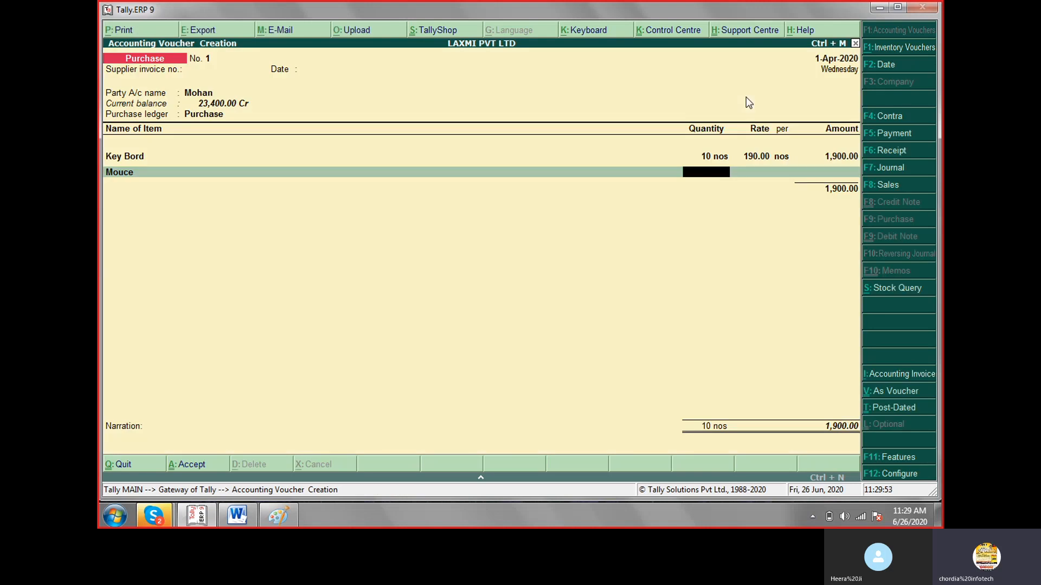
Check the key board quantity in the Paint transaction list and set the Key Bord quantity in the Tally.ERP 9 voucher to 5 nos.
{"action": "left_click", "coordinate": [271, 521]}
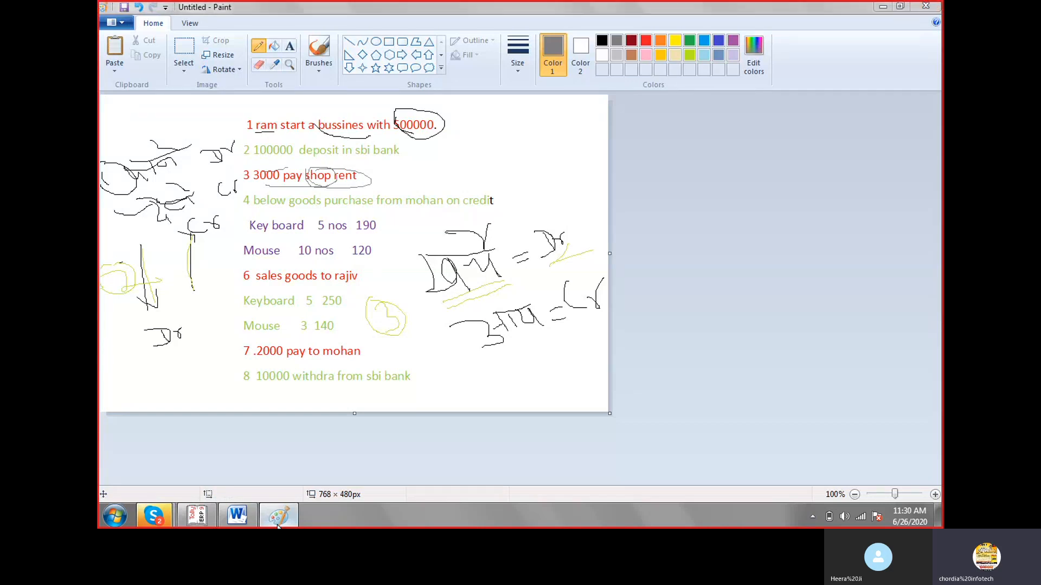
{"action": "left_click", "coordinate": [278, 523]}
{"action": "left_click", "coordinate": [707, 157]}
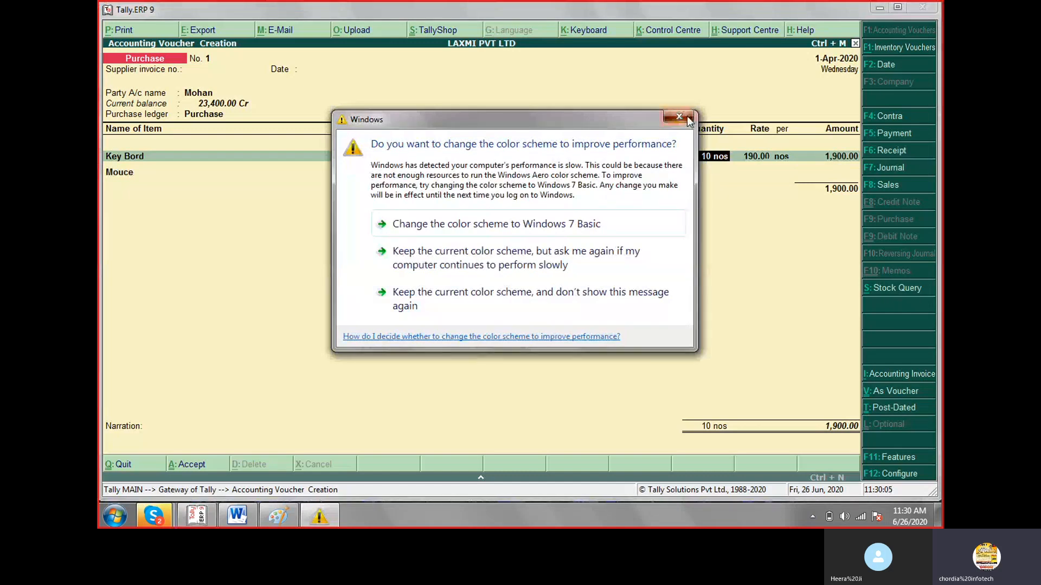
{"action": "left_click", "coordinate": [687, 116]}
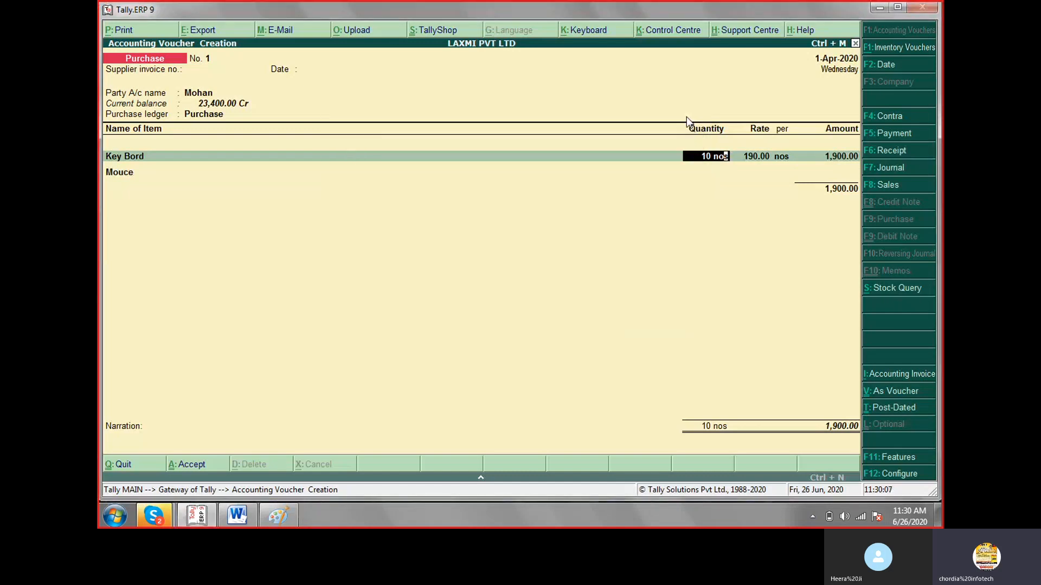
{"action": "type", "text": "5"}
{"action": "key", "text": "Return"}
Enter a quantity of 10 nos at a rate of 120 for the Mouce item, leaving its description blank.
{"action": "key", "text": "Return"}
{"action": "key", "text": "Return"}
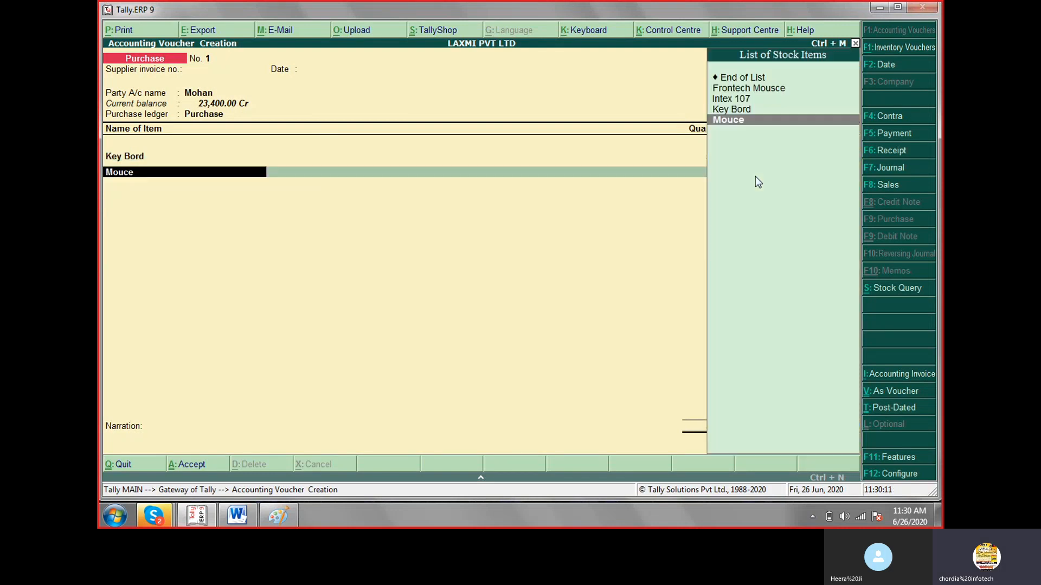
{"action": "key", "text": "Return"}
{"action": "key", "text": "Return"}
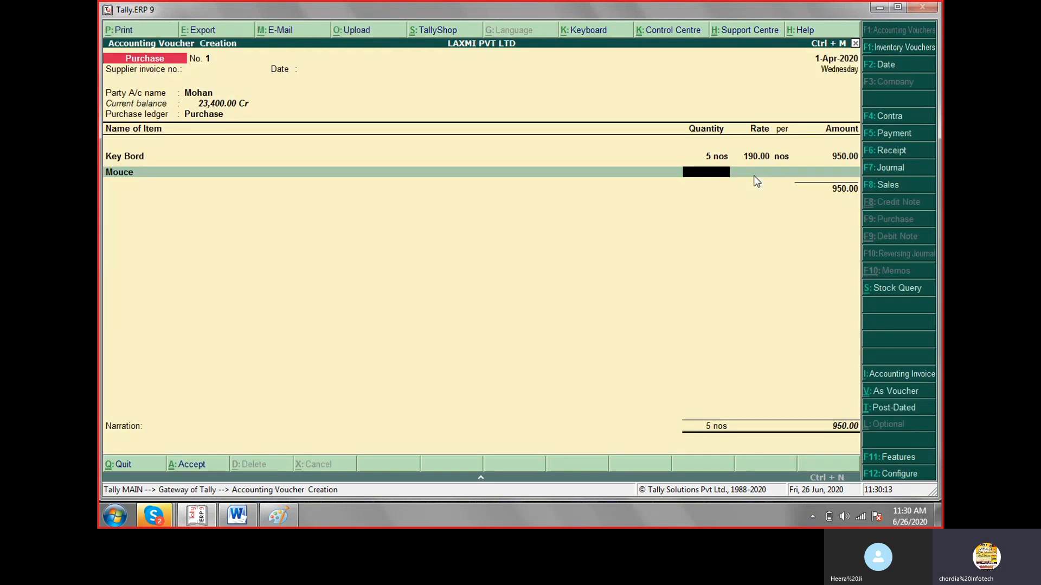
{"action": "type", "text": "10"}
{"action": "key", "text": "Return"}
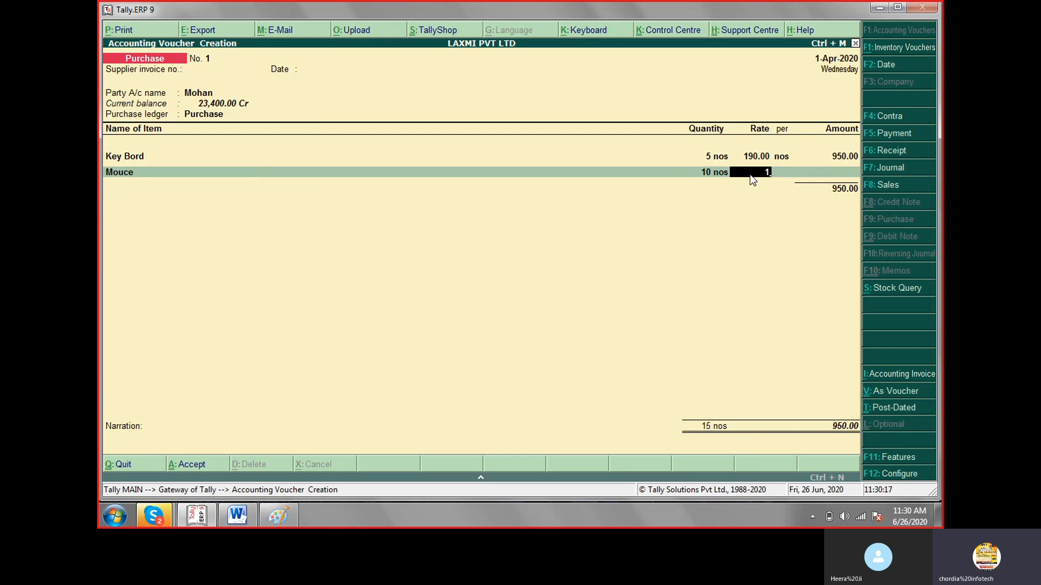
{"action": "type", "text": "120"}
{"action": "key", "text": "Return"}
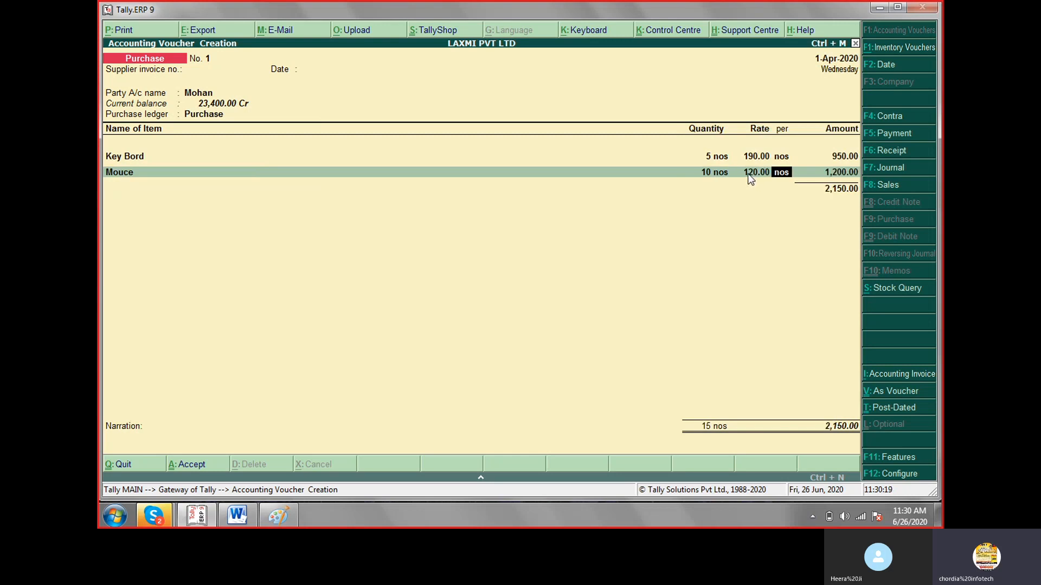
Compare the items with the transaction list in Paint, return to Tally.ERP 9 and save the Purchase voucher.
{"action": "left_click", "coordinate": [291, 516]}
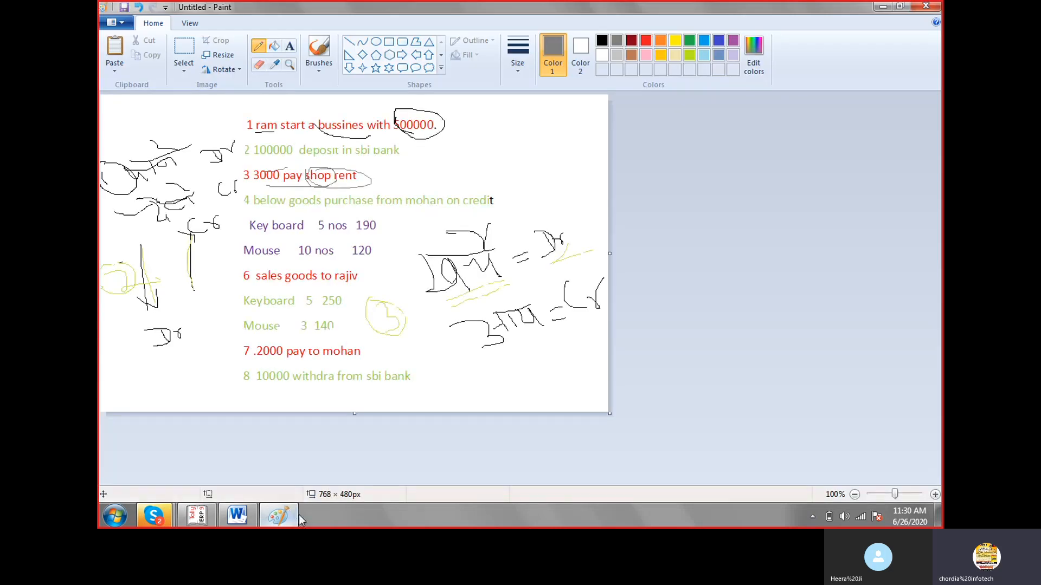
{"action": "left_click", "coordinate": [291, 516]}
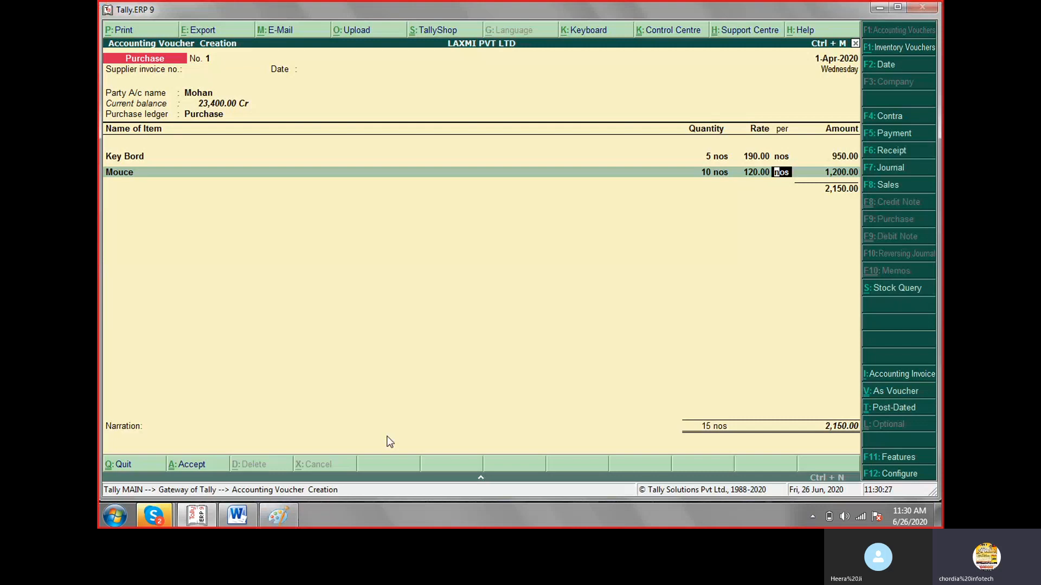
{"action": "key", "text": "ctrl+a"}
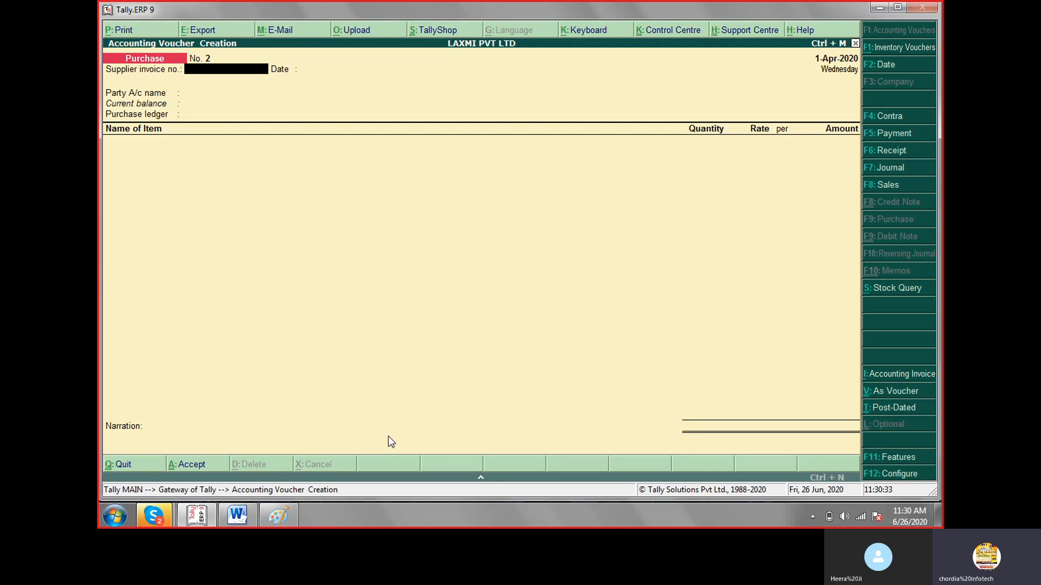
Read the sales transaction in the Paint list and return to Tally.ERP 9.
{"action": "left_click", "coordinate": [267, 524]}
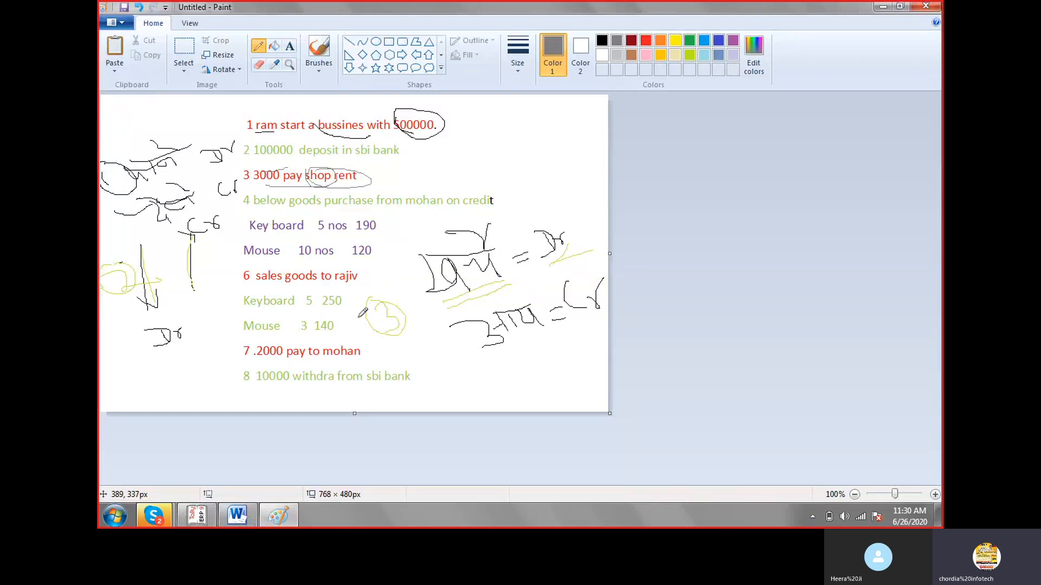
{"action": "key", "text": "alt"}
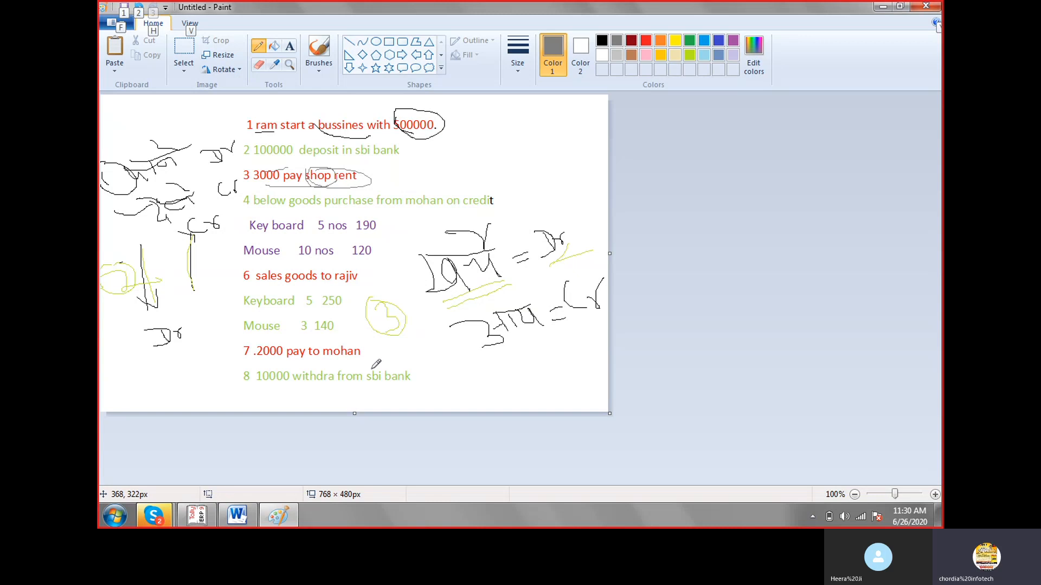
{"action": "left_click", "coordinate": [197, 519]}
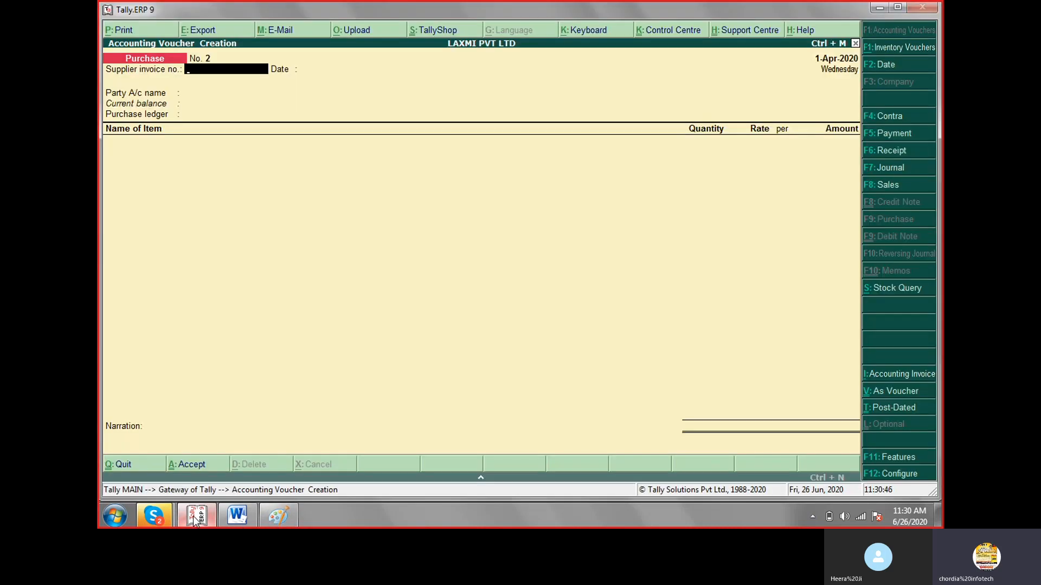
{"action": "key", "text": "F6"}
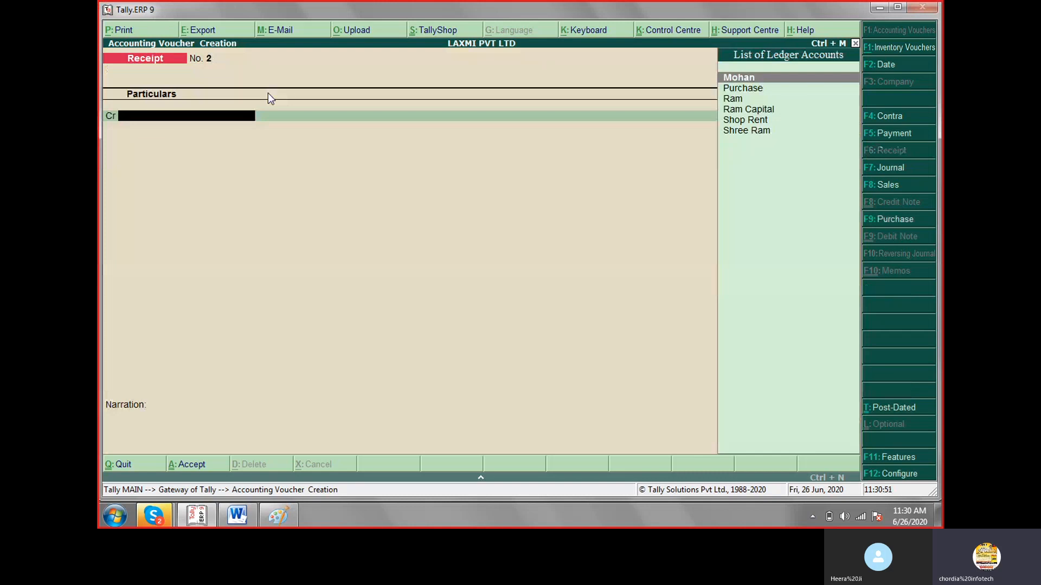
{"action": "key", "text": "alt+c"}
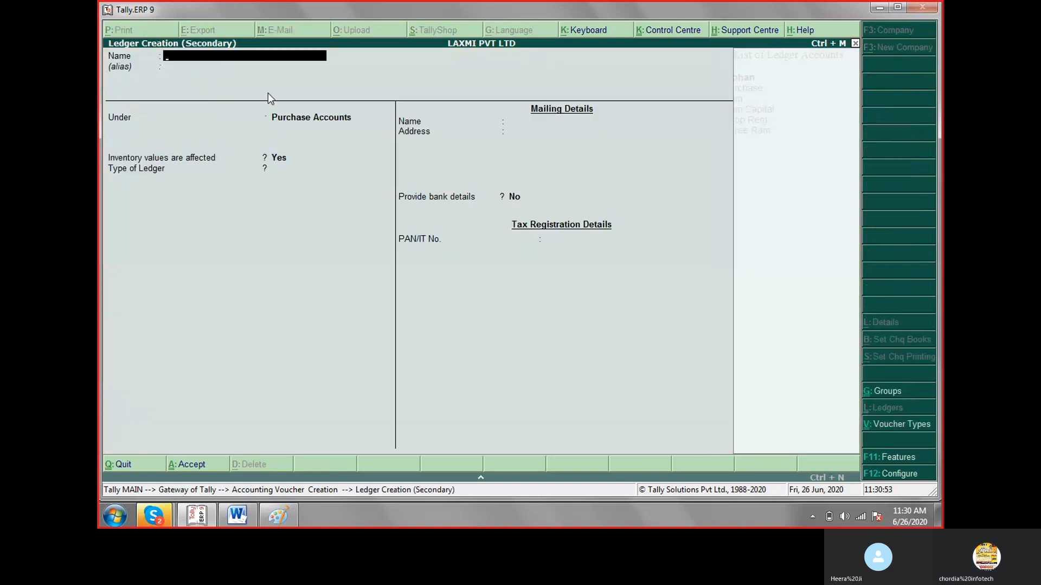
{"action": "key", "text": "Escape"}
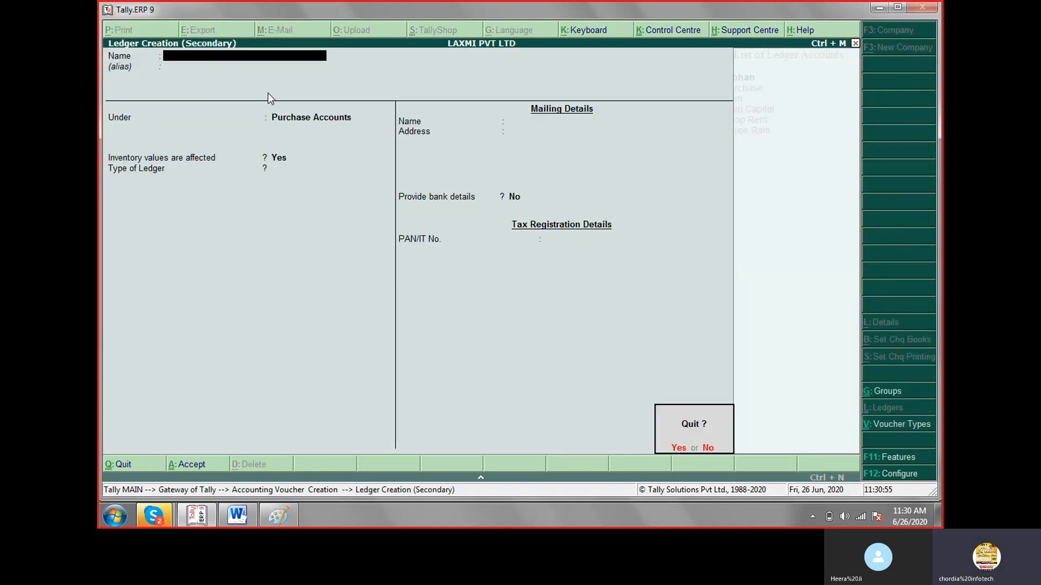
{"action": "key", "text": "Return"}
{"action": "key", "text": "Escape"}
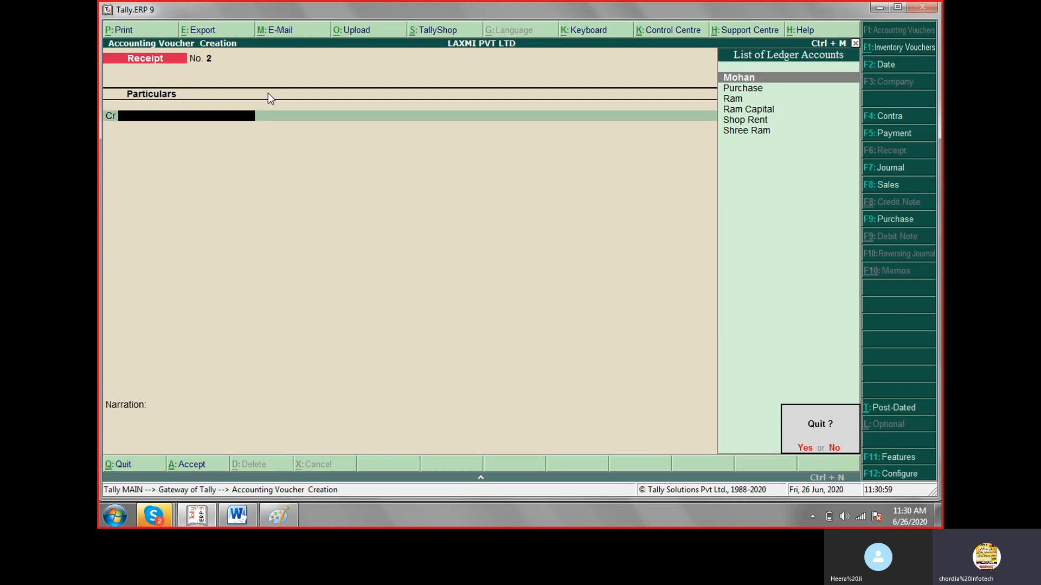
{"action": "key", "text": "Return"}
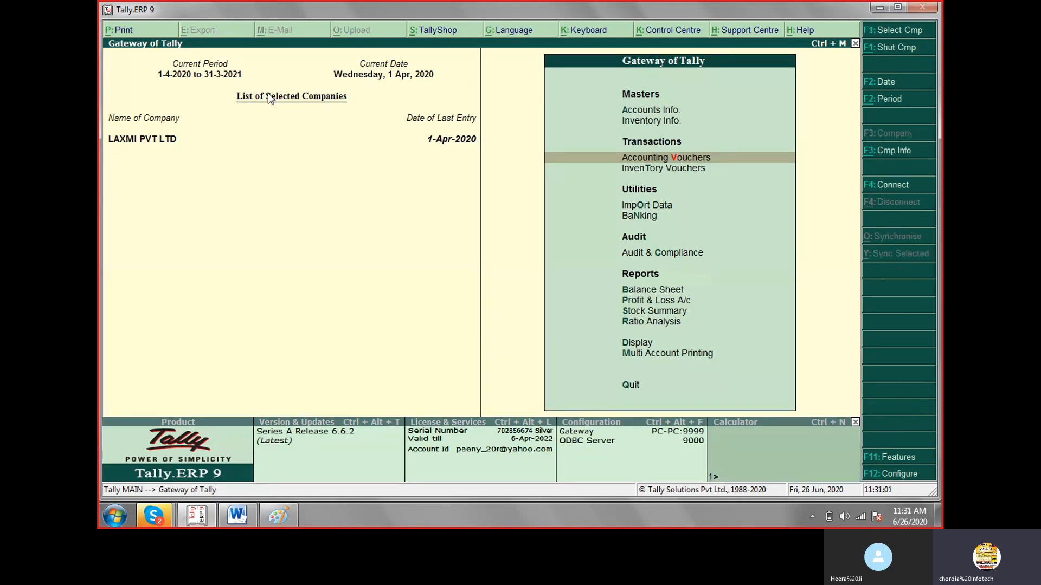
{"action": "key", "text": "Return"}
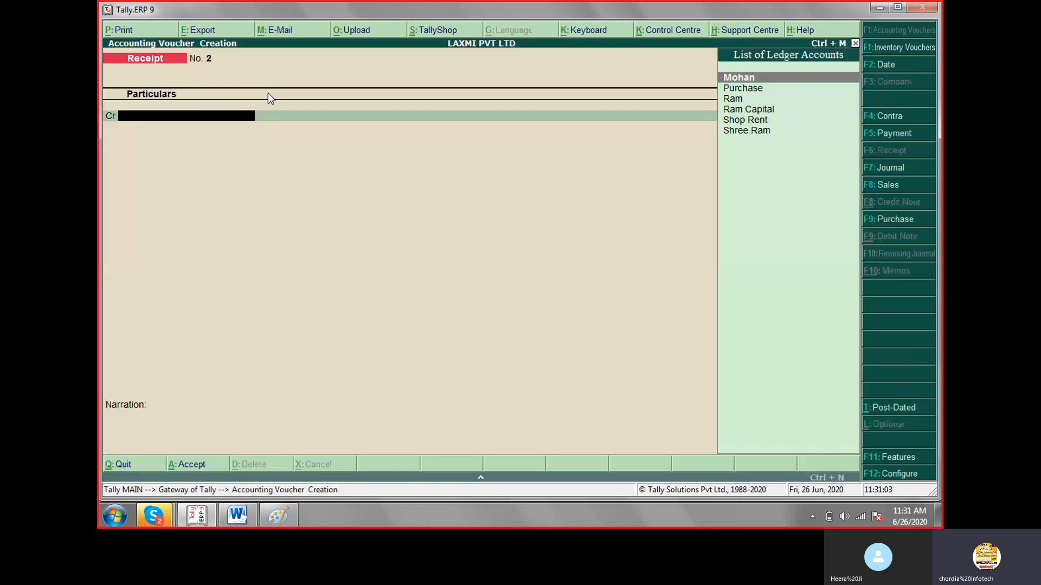
Open a Sales voucher with a blank reference number and start a new party ledger, entering the customer's name without an alias.
{"action": "key", "text": "F8"}
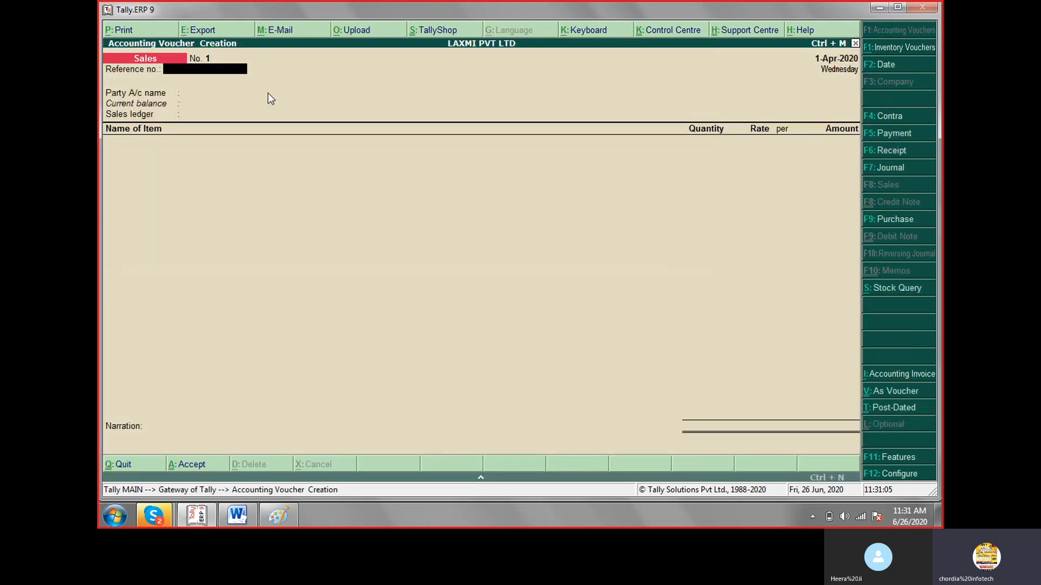
{"action": "key", "text": "Return"}
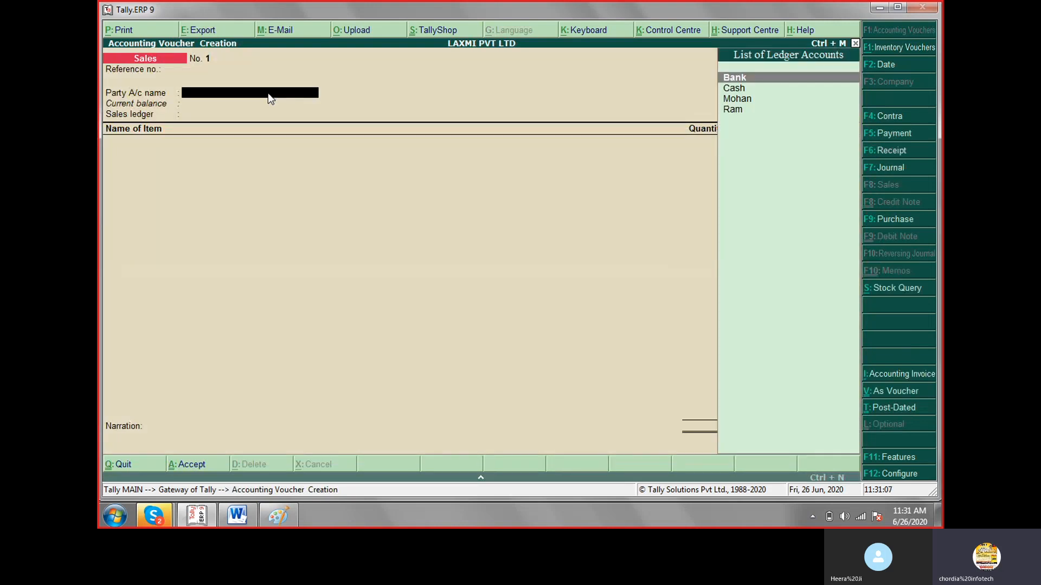
{"action": "key", "text": "alt+c"}
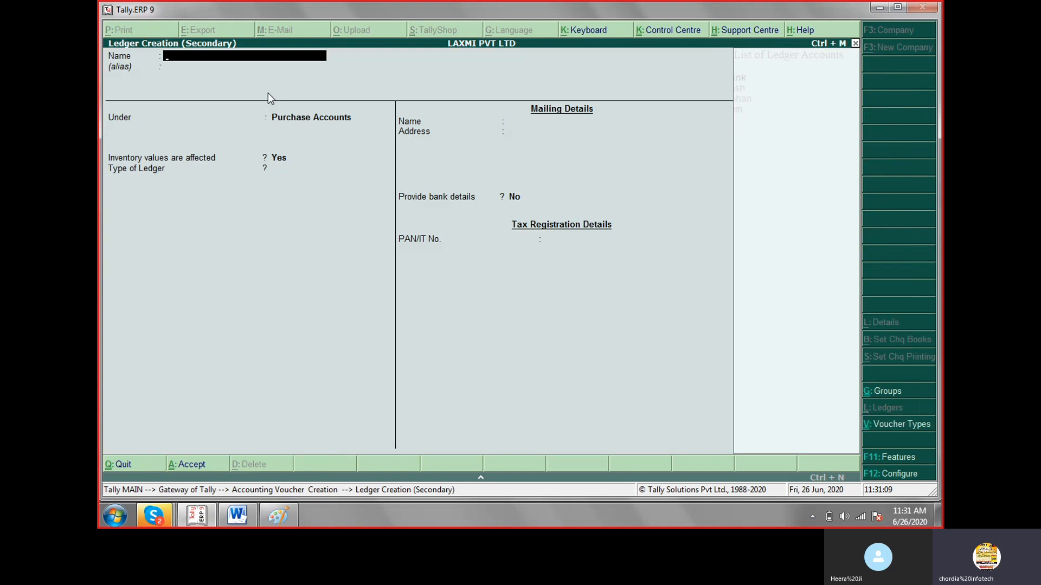
{"action": "type", "text": "Rajiv"}
{"action": "key", "text": "Return"}
{"action": "key", "text": "Return"}
{"action": "key", "text": "Return"}
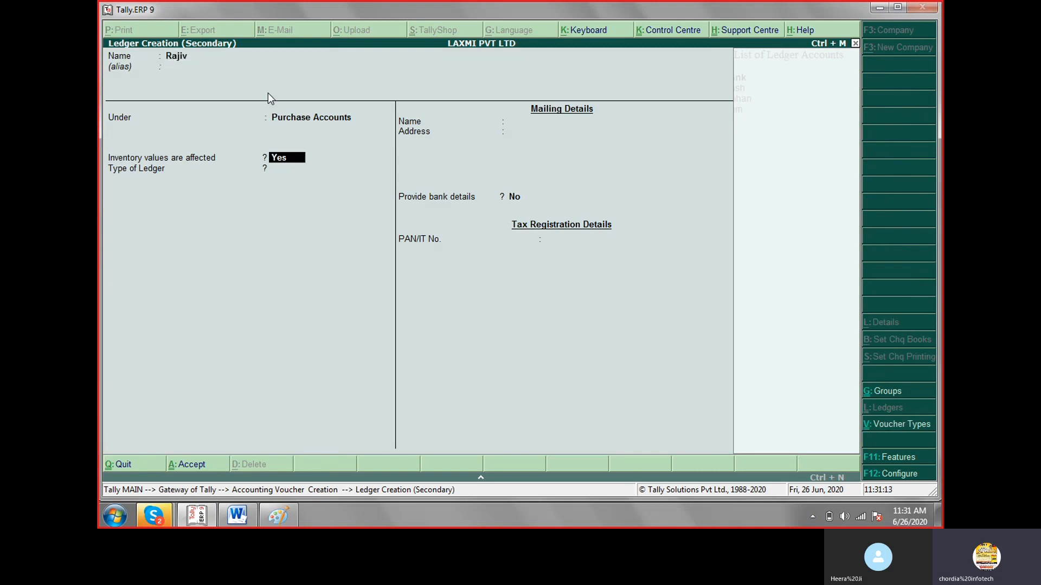
Place the customer's ledger under the Sundry Debtors group.
{"action": "key", "text": "BackSpace"}
{"action": "type", "text": "sad"}
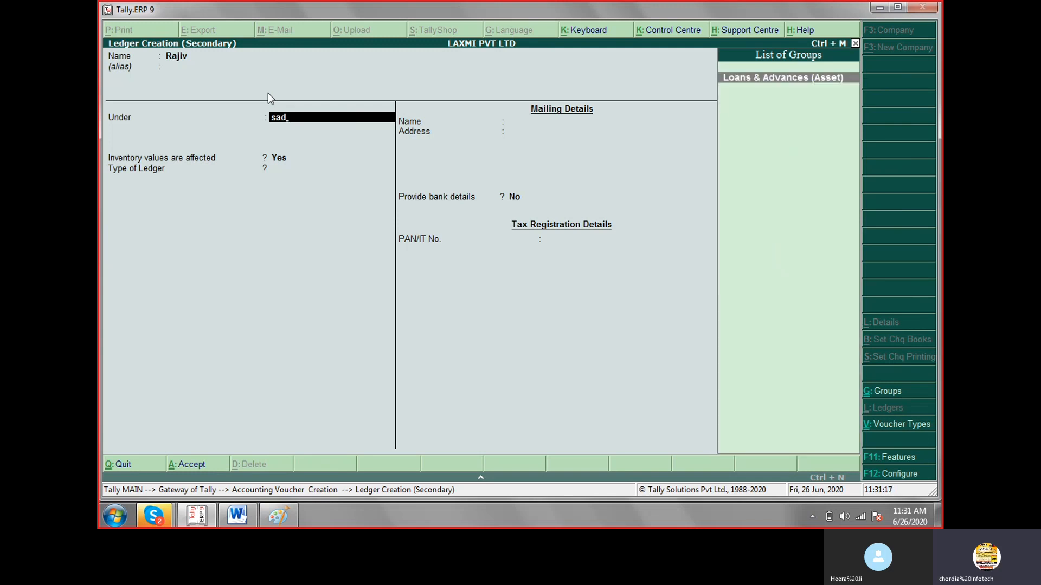
{"action": "key", "text": "BackSpace"}
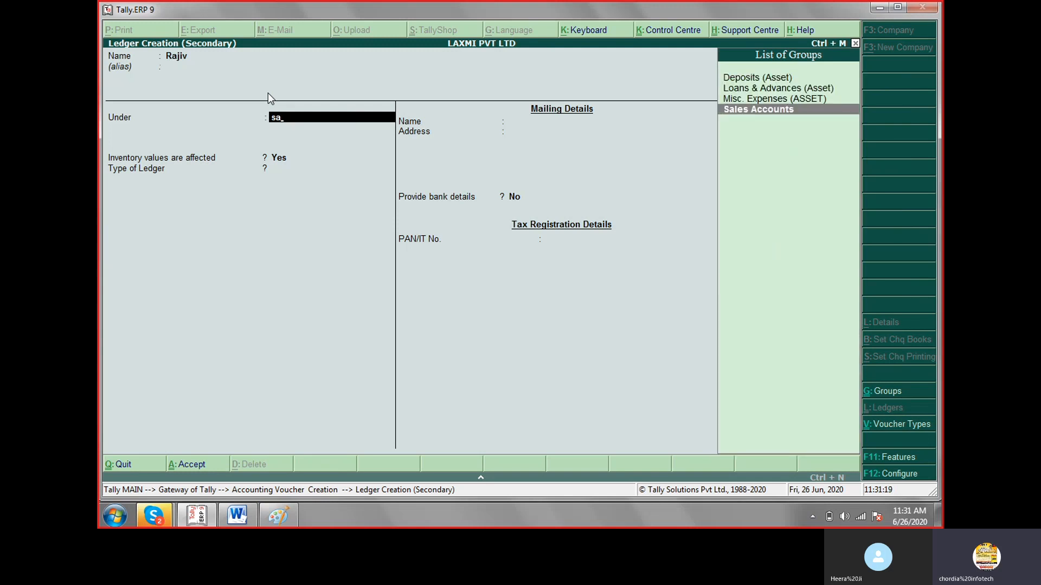
{"action": "key", "text": "BackSpace"}
{"action": "key", "text": "BackSpace"}
{"action": "type", "text": "d"}
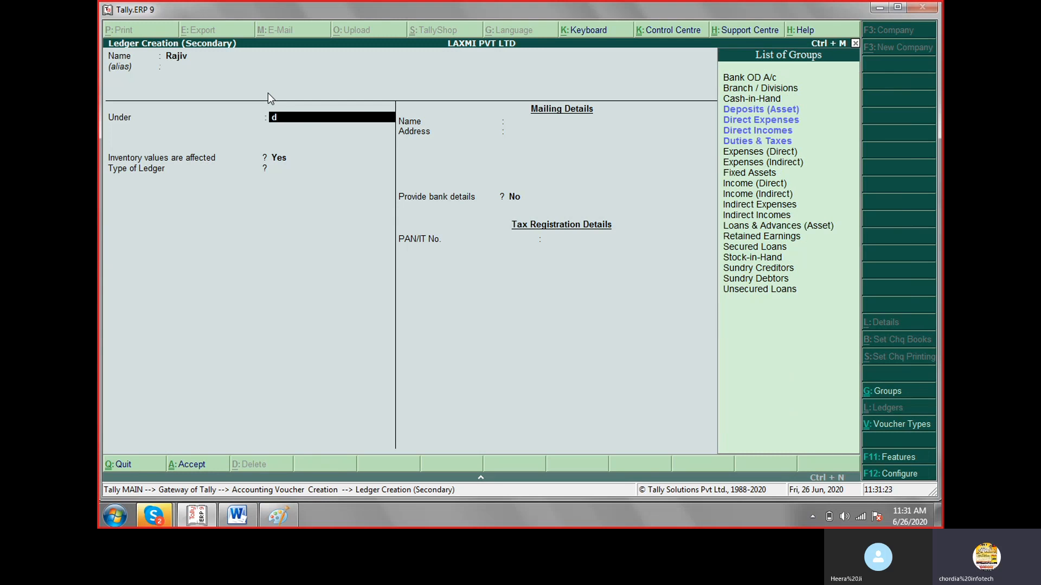
{"action": "key", "text": "Down"}
{"action": "key", "text": "Down"}
{"action": "key", "text": "Down"}
{"action": "key", "text": "Down"}
{"action": "key", "text": "Down"}
{"action": "key", "text": "Down"}
{"action": "key", "text": "Down"}
{"action": "key", "text": "Down"}
{"action": "key", "text": "Down"}
{"action": "key", "text": "Down"}
{"action": "key", "text": "Down"}
{"action": "key", "text": "Down"}
{"action": "key", "text": "Down"}
{"action": "key", "text": "Down"}
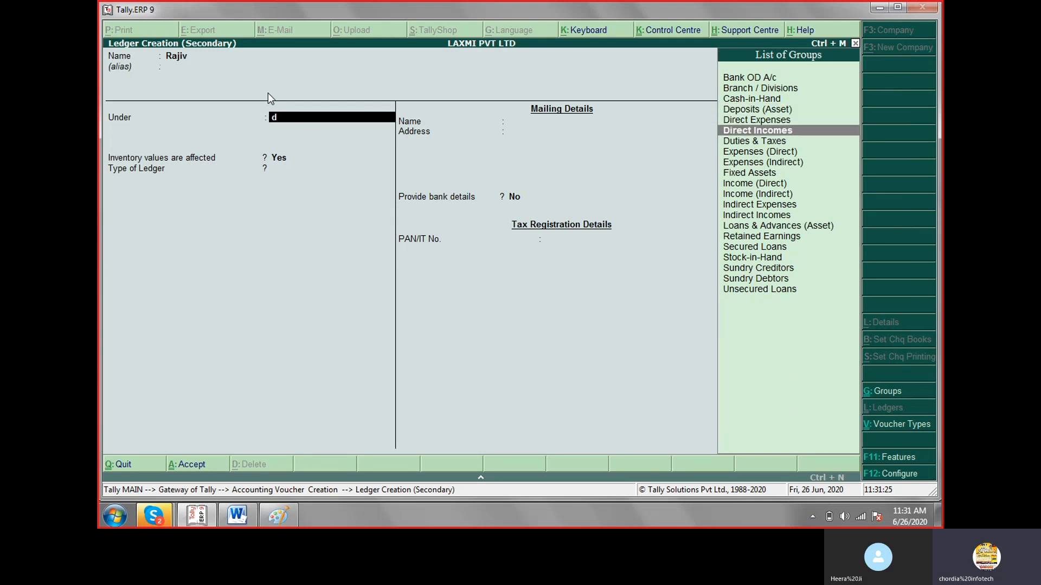
{"action": "key", "text": "Down"}
{"action": "key", "text": "Down"}
{"action": "key", "text": "Down"}
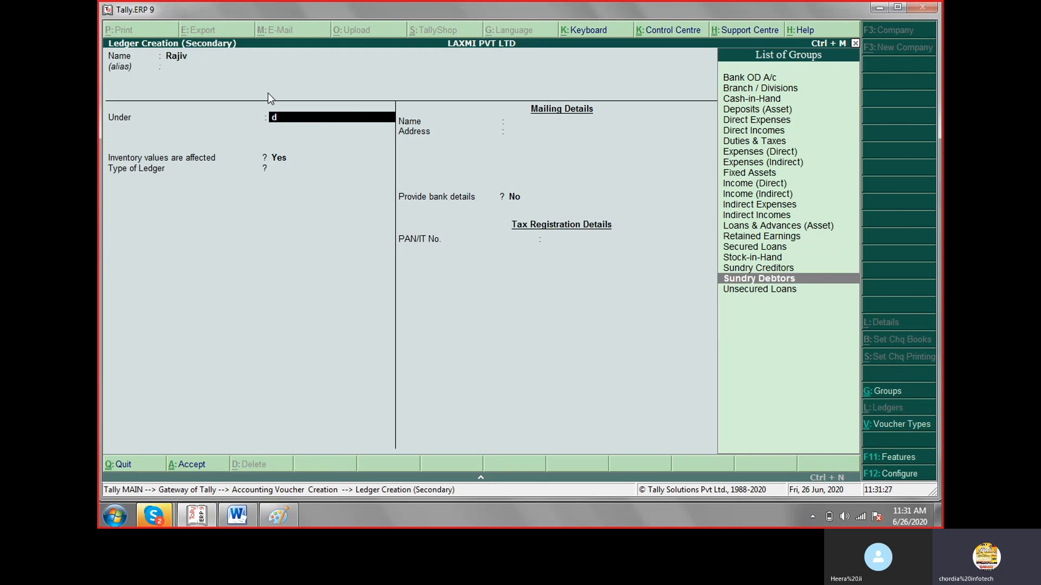
{"action": "key", "text": "Return"}
{"action": "key", "text": "Return"}
{"action": "key", "text": "Return"}
{"action": "key", "text": "Return"}
{"action": "key", "text": "Return"}
{"action": "key", "text": "Return"}
{"action": "key", "text": "Return"}
{"action": "key", "text": "Return"}
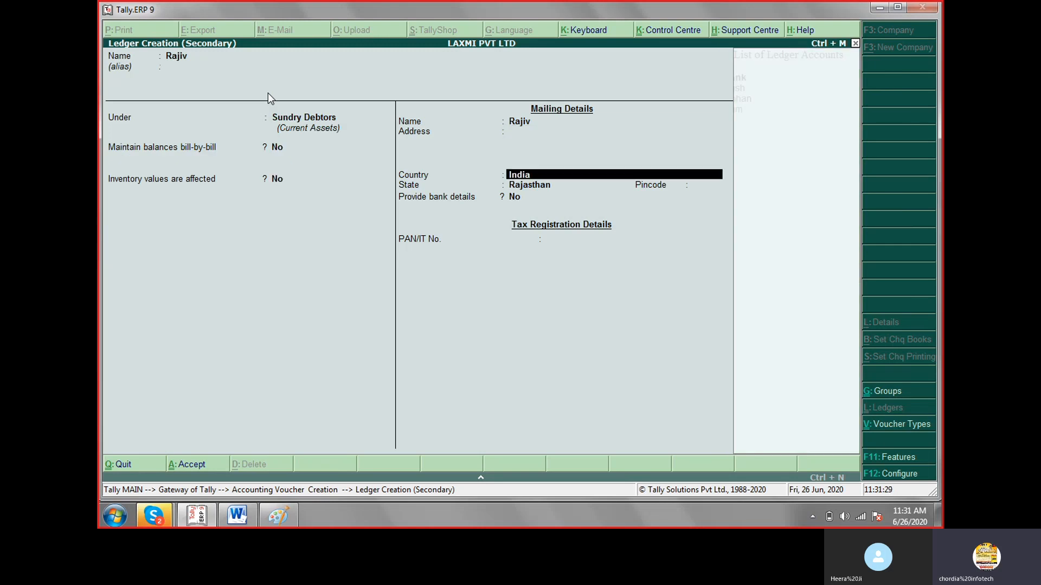
Keep the default mailing and tax details for the customer's ledger and save it.
{"action": "key", "text": "y"}
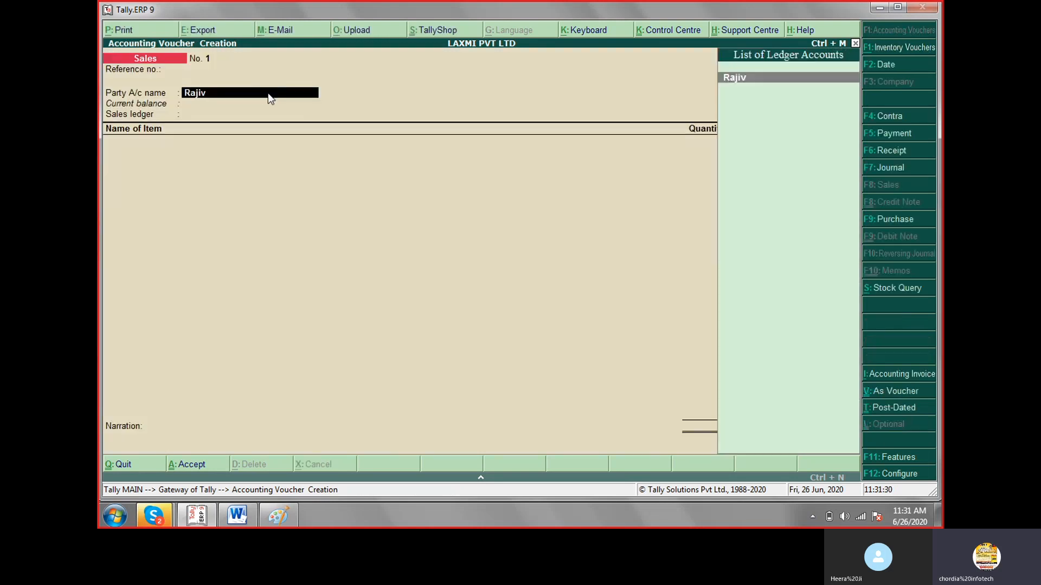
Use the new customer ledger as the Sales voucher's party and accept the party details with the despatch and order fields blank.
{"action": "key", "text": "Return"}
{"action": "key", "text": "Return"}
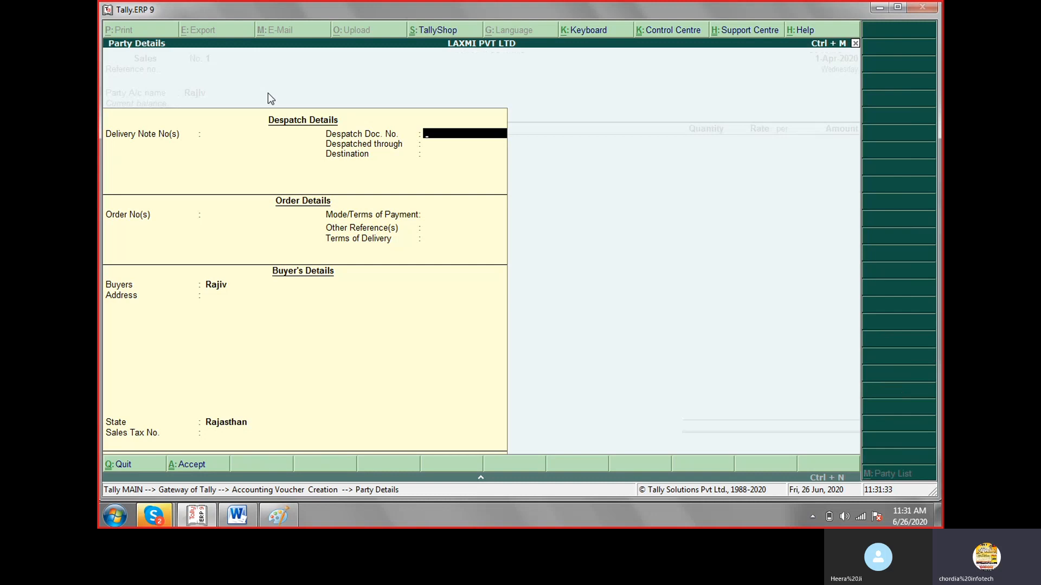
{"action": "key", "text": "ctrl+a"}
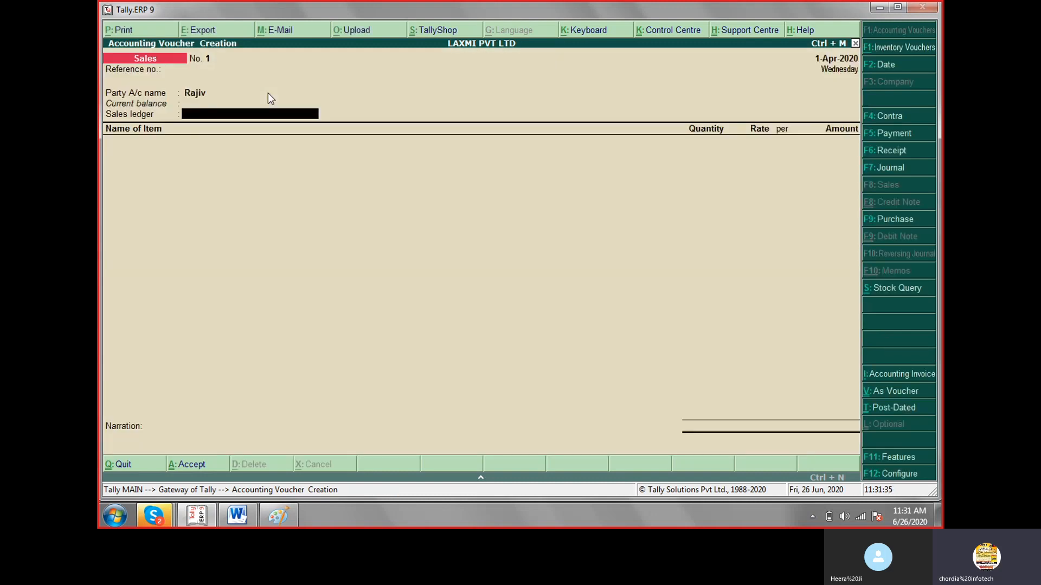
Create a ledger named Sales under the Sales Accounts group and use it as the voucher's sales ledger.
{"action": "type", "text": "Sal"}
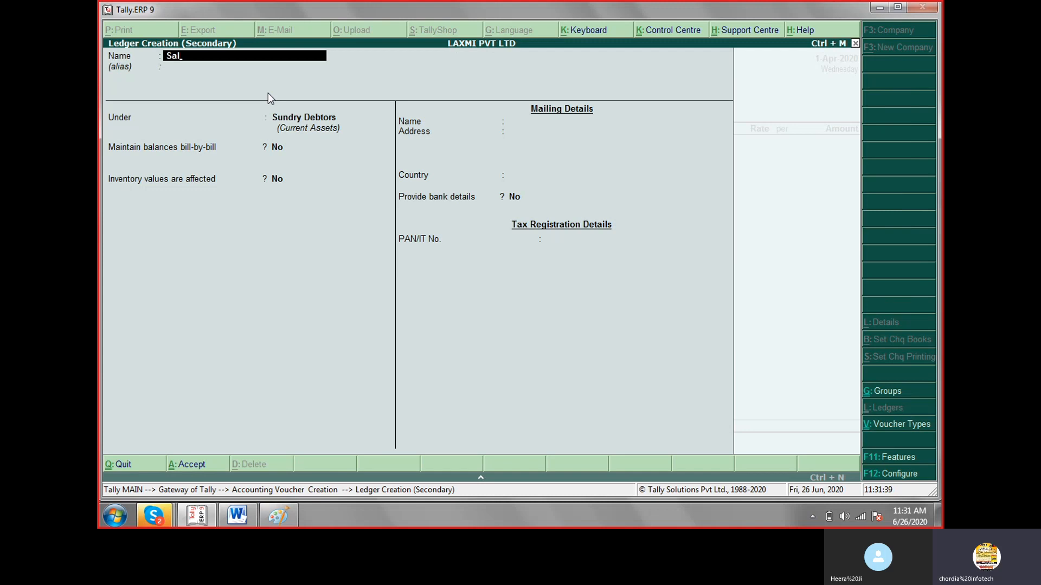
{"action": "type", "text": "es"}
{"action": "key", "text": "Return"}
{"action": "key", "text": "Return"}
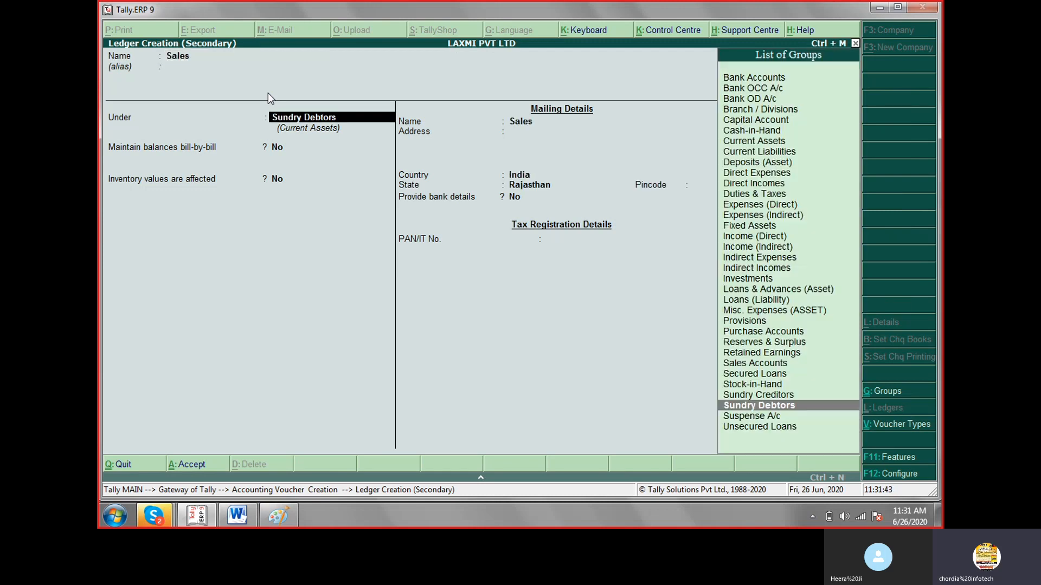
{"action": "type", "text": "Sa"}
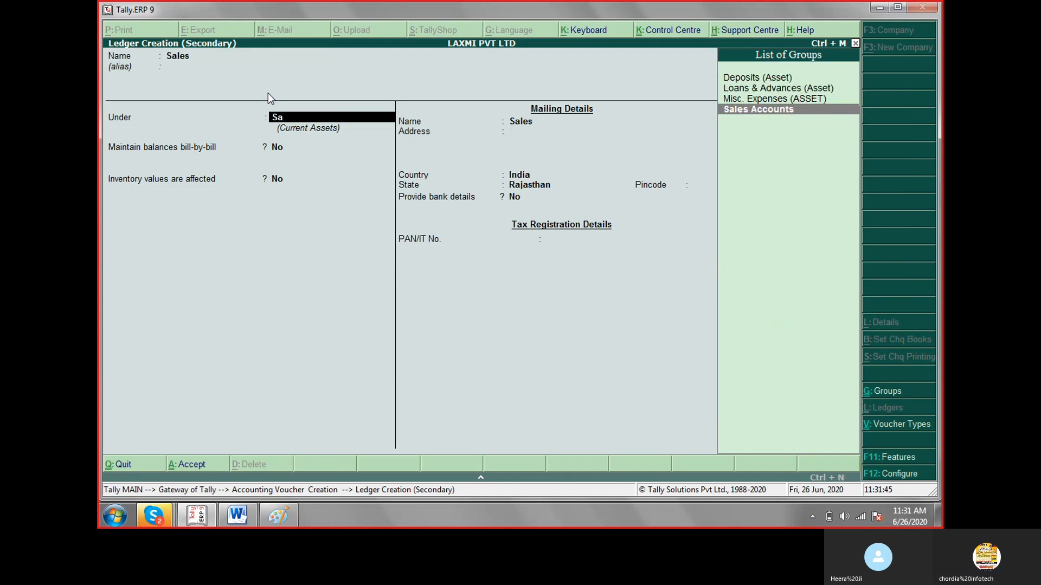
{"action": "key", "text": "Return"}
{"action": "key", "text": "ctrl+a"}
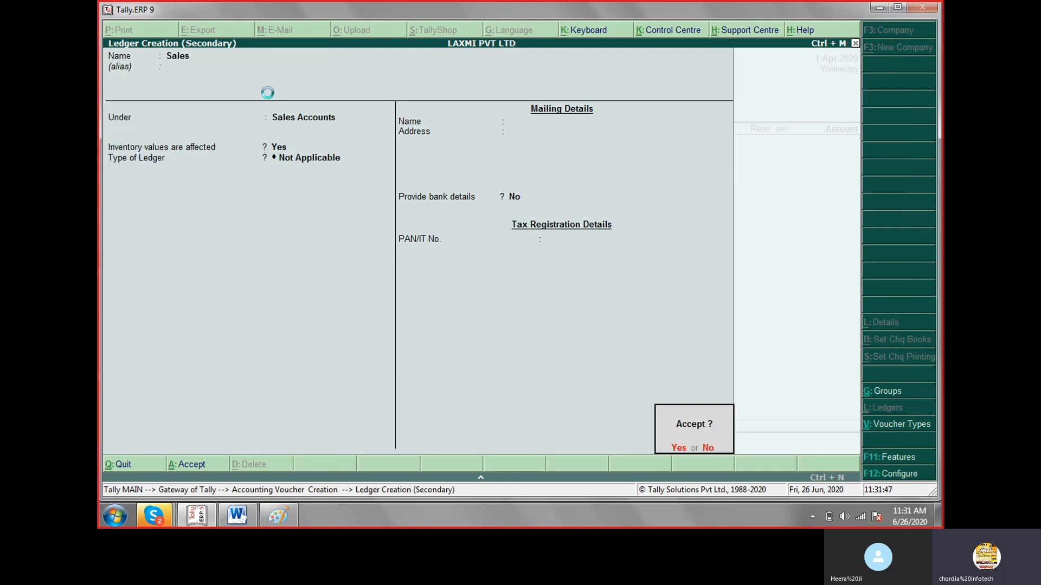
{"action": "key", "text": "Return"}
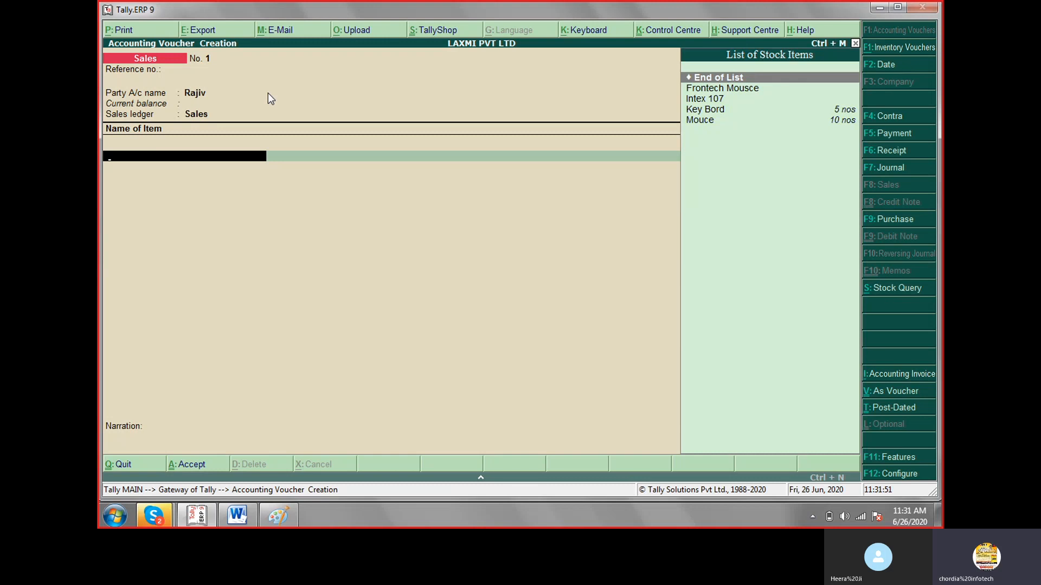
Choose Mouce as the first item sold, check the sale details in the Paint list and return to Tally.ERP 9.
{"action": "key", "text": "Down"}
{"action": "key", "text": "Down"}
{"action": "key", "text": "Down"}
{"action": "key", "text": "Down"}
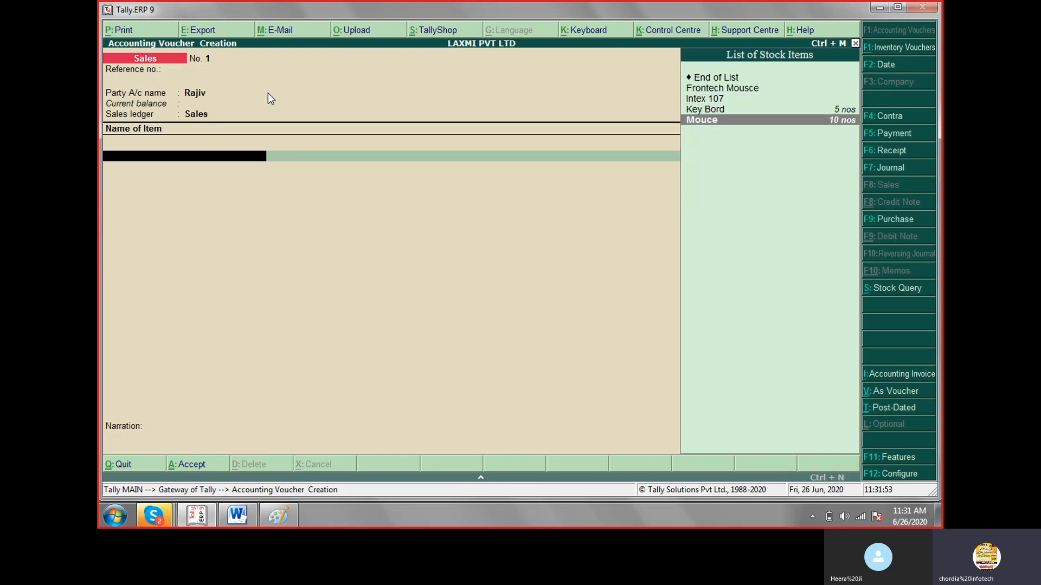
{"action": "key", "text": "Return"}
{"action": "key", "text": "Return"}
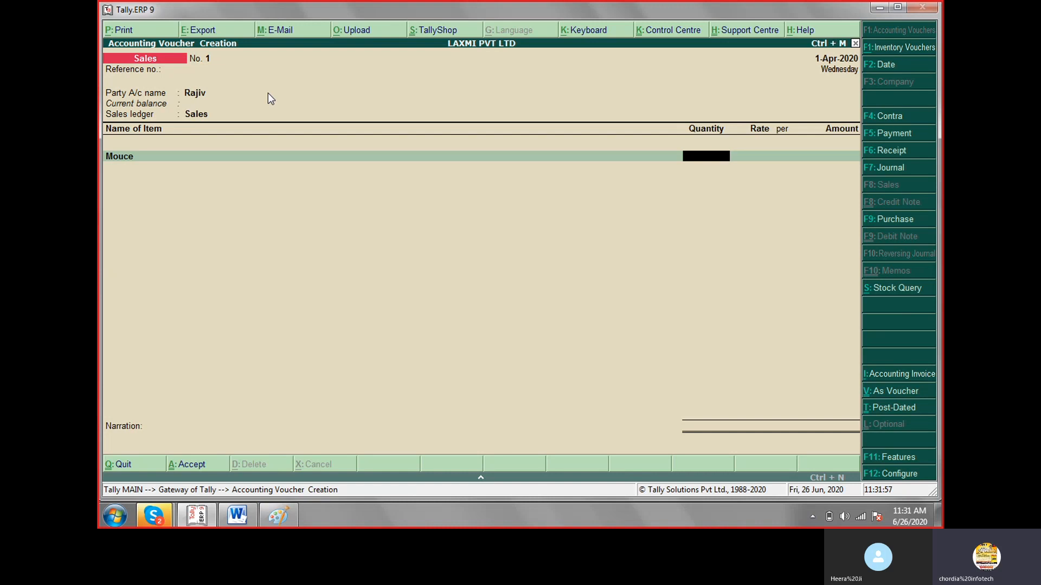
{"action": "left_click", "coordinate": [291, 521]}
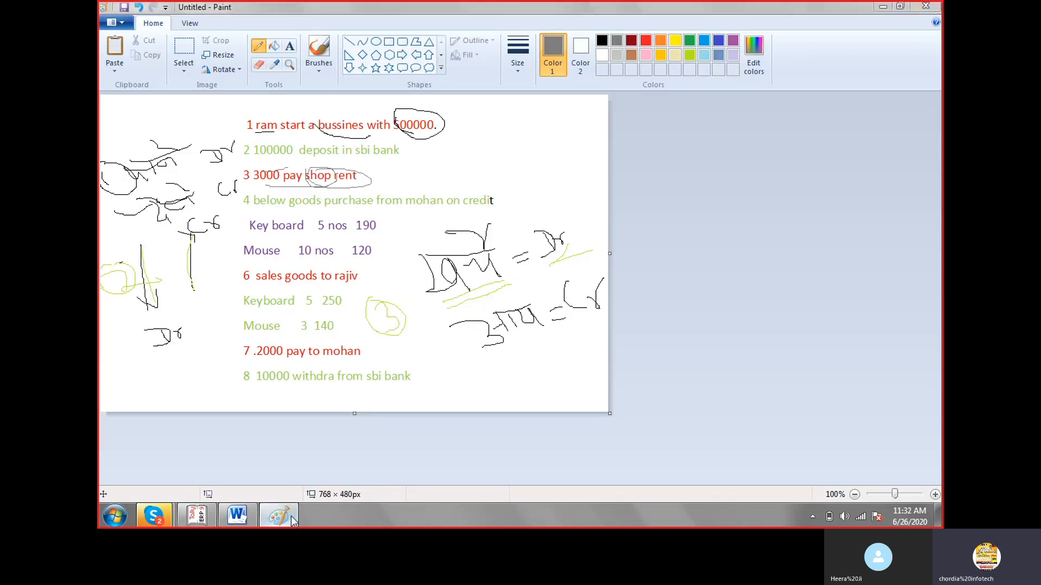
{"action": "left_click", "coordinate": [292, 517]}
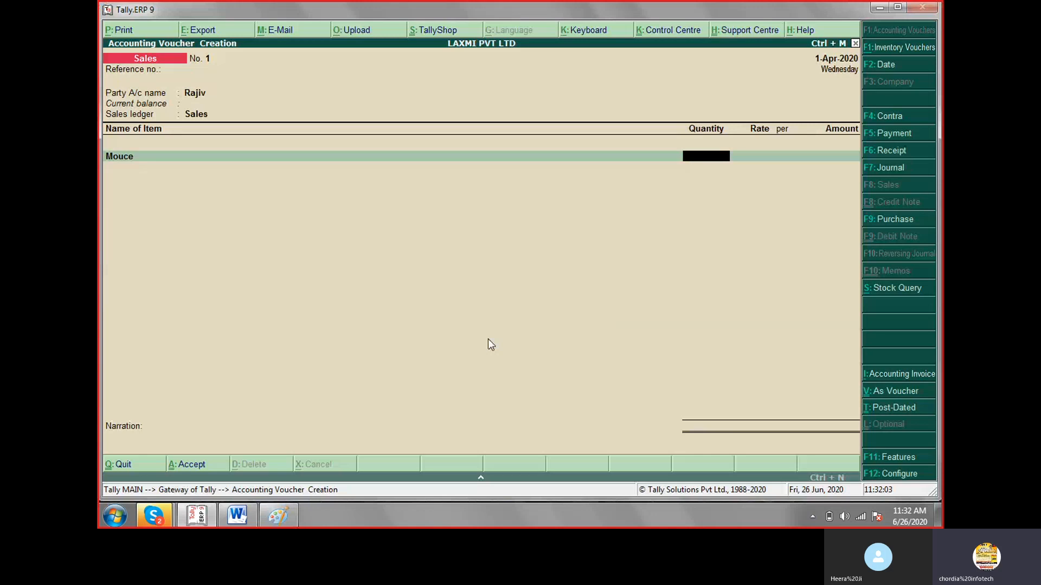
Enter a quantity of 5 nos at a rate of 140 for the Mouce item.
{"action": "type", "text": "5"}
{"action": "key", "text": "Return"}
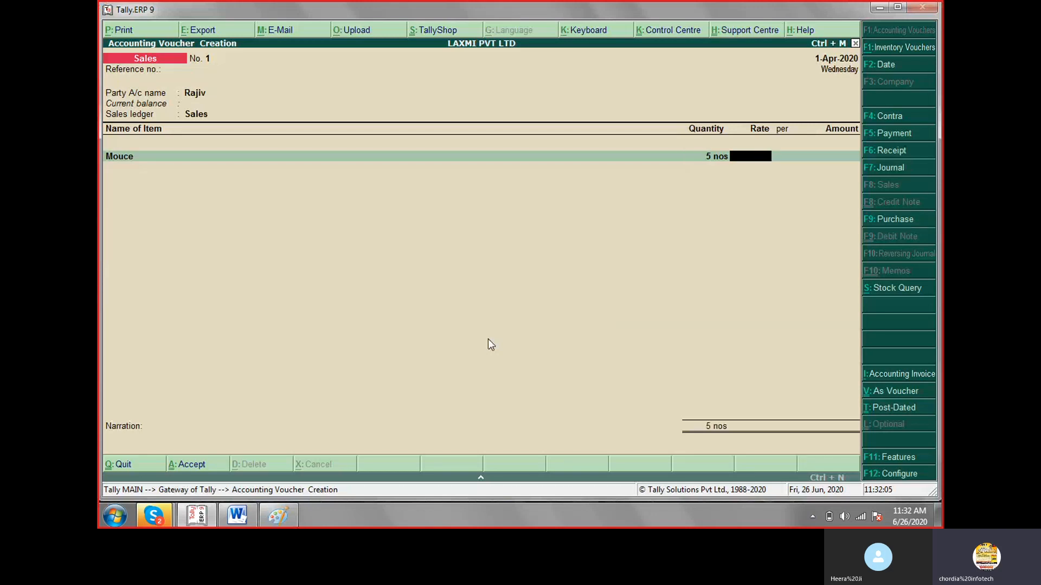
{"action": "type", "text": "140"}
{"action": "key", "text": "Return"}
{"action": "key", "text": "Return"}
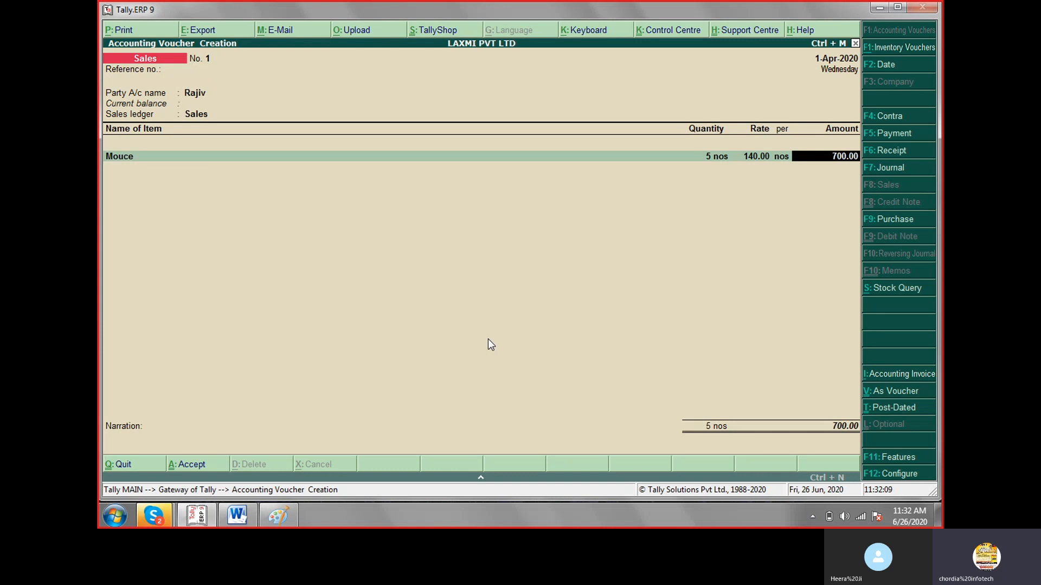
{"action": "key", "text": "Return"}
Add Key Bord as the second item with a quantity of 3 nos at a rate of 250.
{"action": "type", "text": "Ke"}
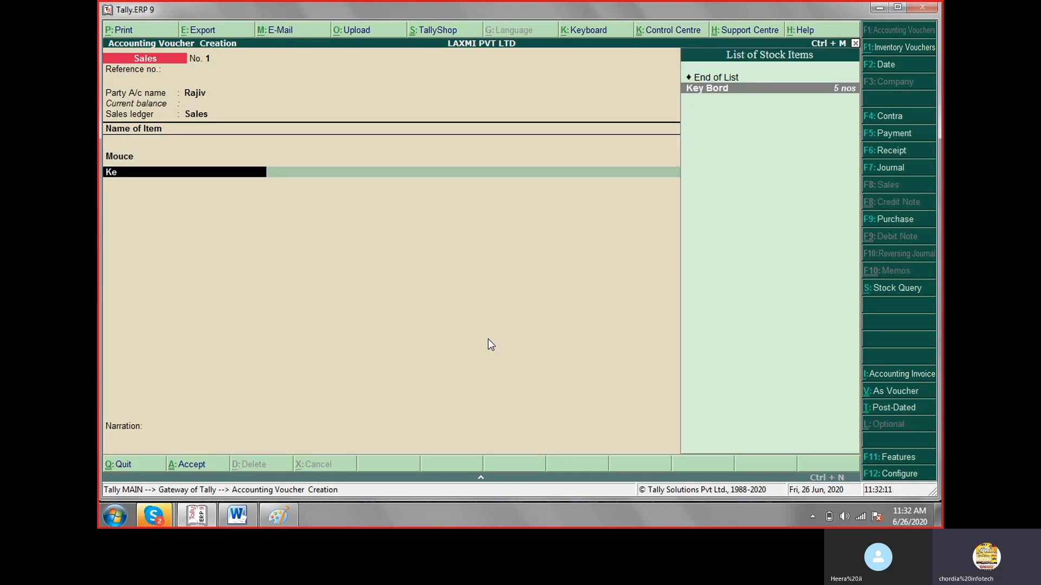
{"action": "key", "text": "Return"}
{"action": "key", "text": "Return"}
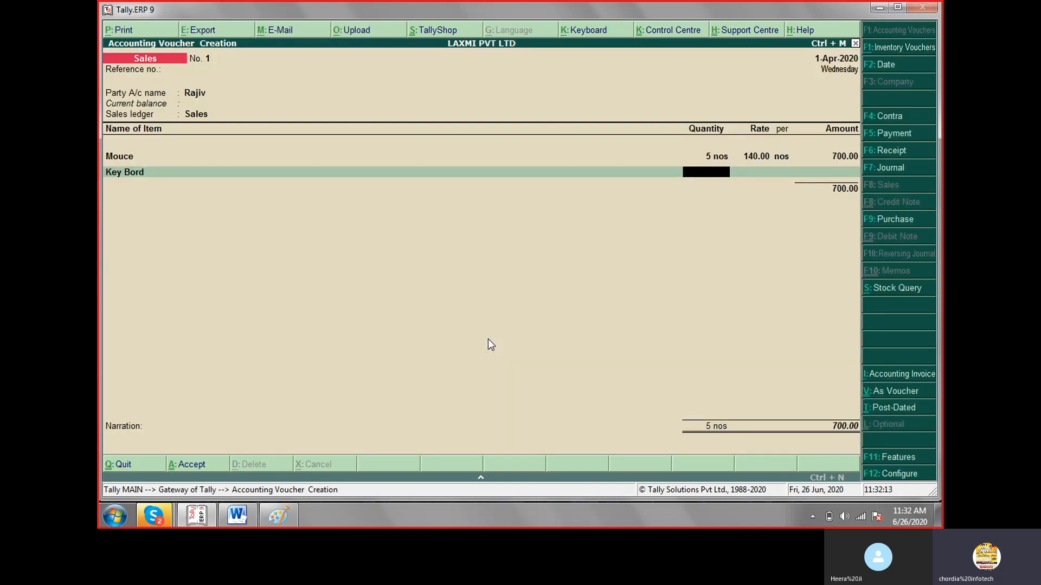
{"action": "type", "text": "3"}
{"action": "key", "text": "Return"}
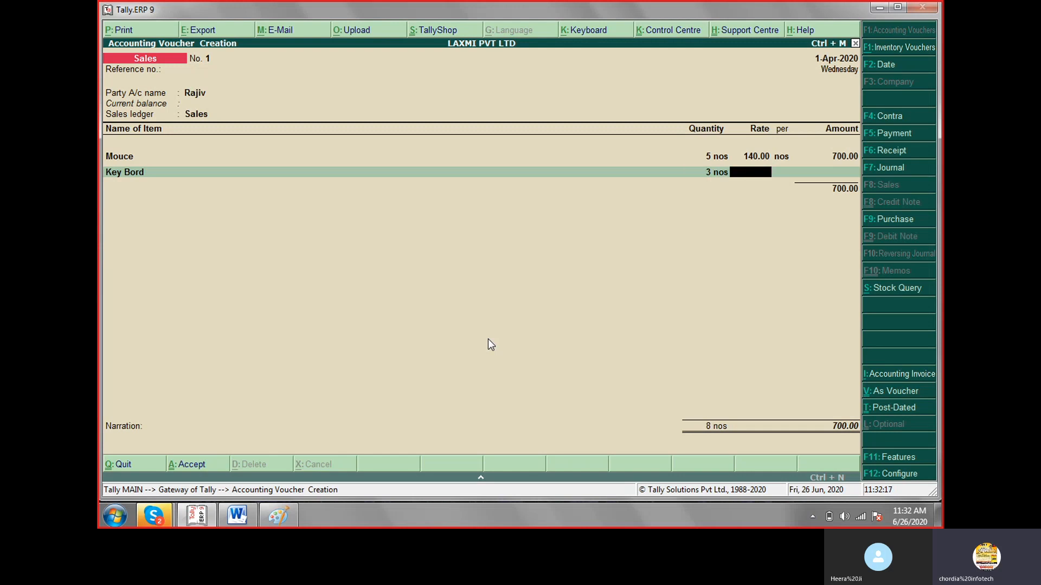
{"action": "type", "text": "250"}
{"action": "key", "text": "Return"}
End the item list, leave the narration blank and save the Sales voucher.
{"action": "key", "text": "Return"}
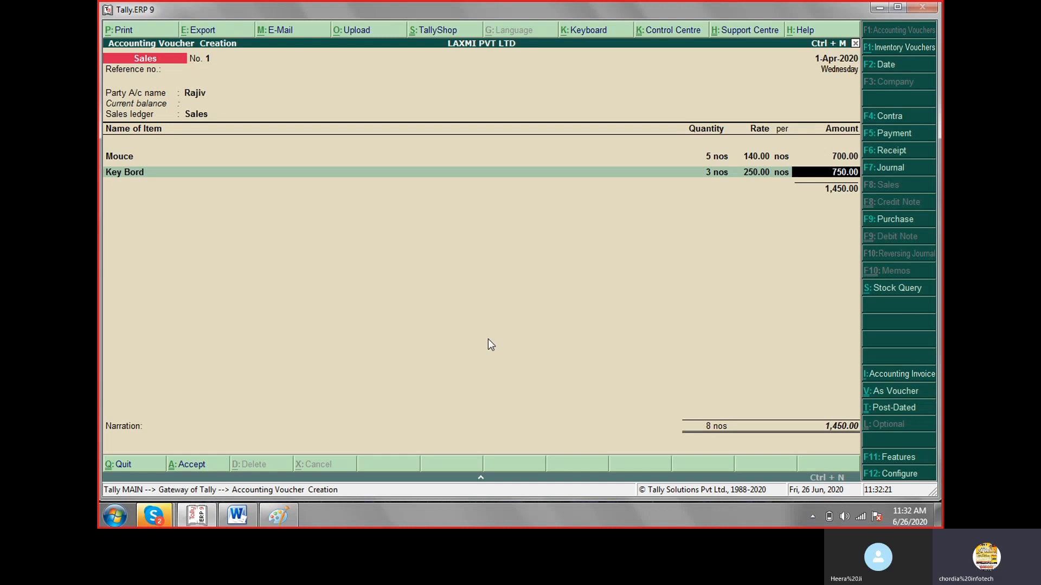
{"action": "key", "text": "Return"}
{"action": "key", "text": "Return"}
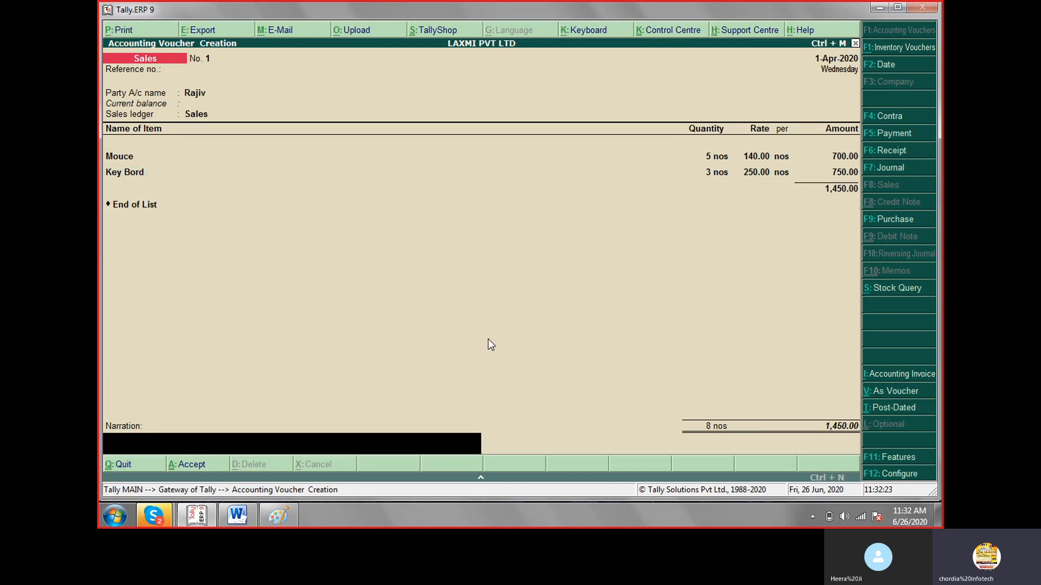
{"action": "key", "text": "Return"}
{"action": "key", "text": "Return"}
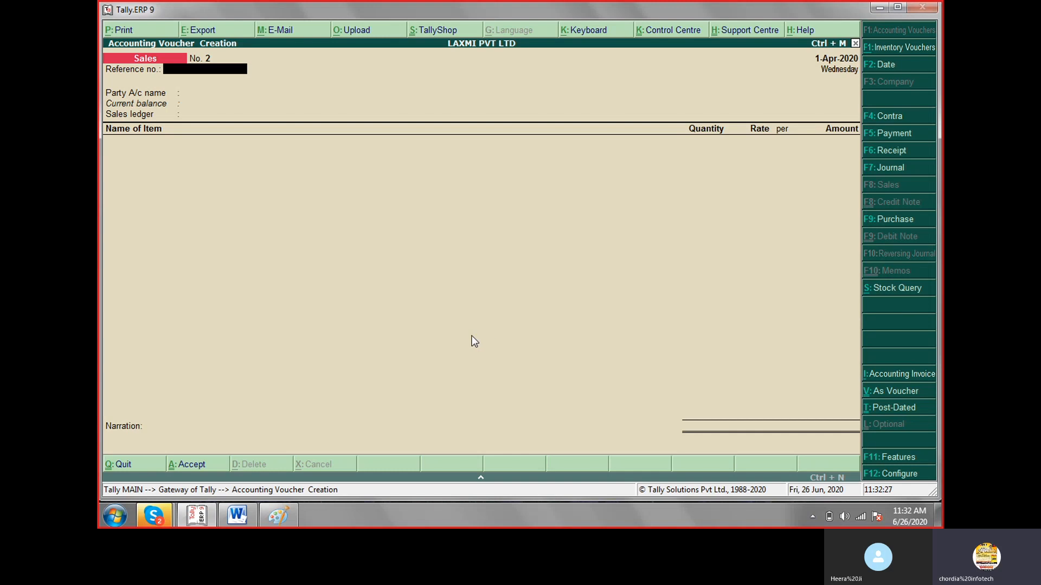
Read the supplier payment in the Paint list, return to Tally.ERP 9 and start a Payment voucher debiting the supplier's ledger.
{"action": "left_click", "coordinate": [276, 517]}
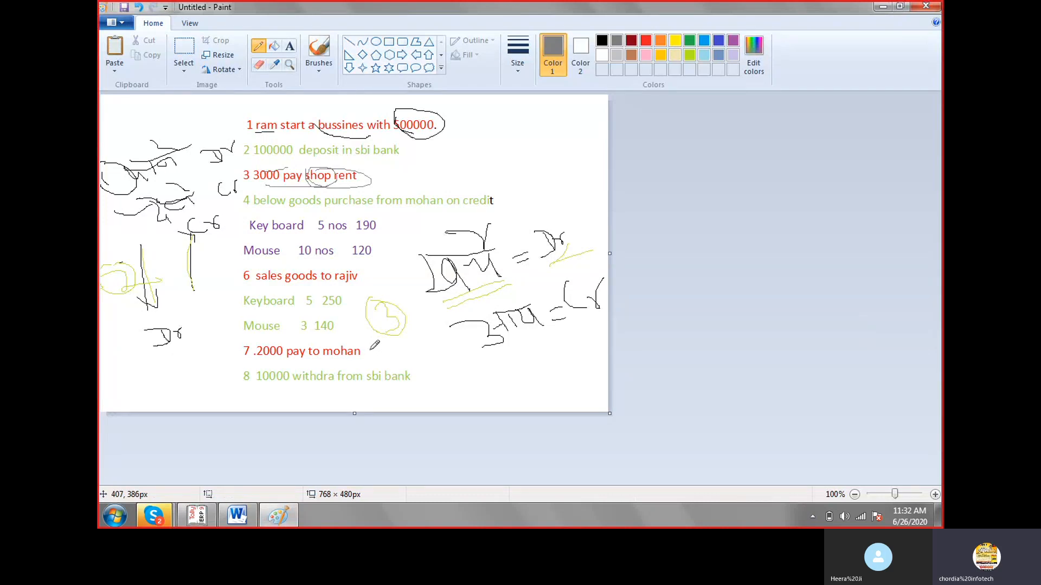
{"action": "left_click", "coordinate": [196, 516]}
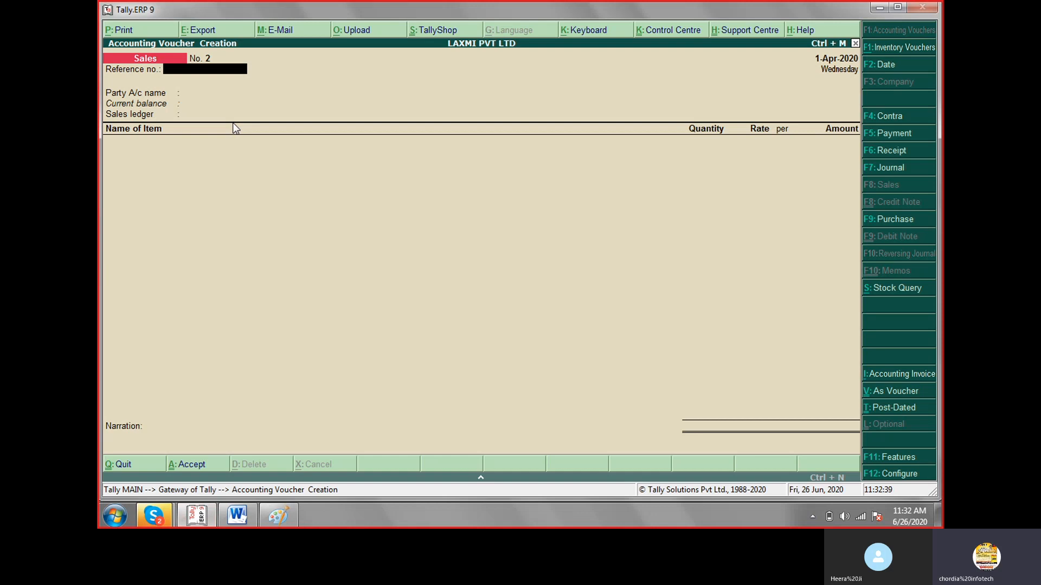
{"action": "key", "text": "F5"}
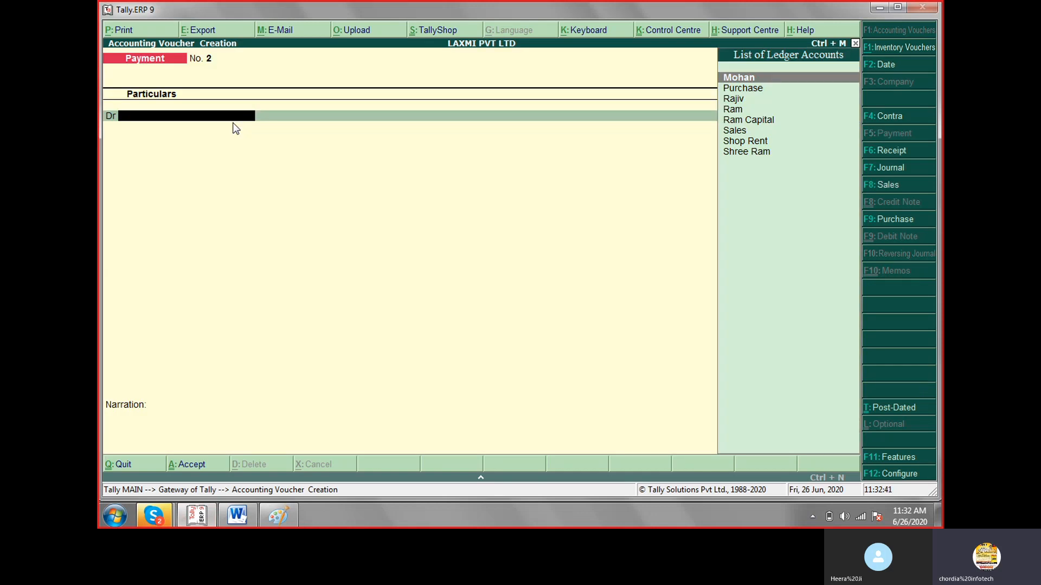
{"action": "key", "text": "Return"}
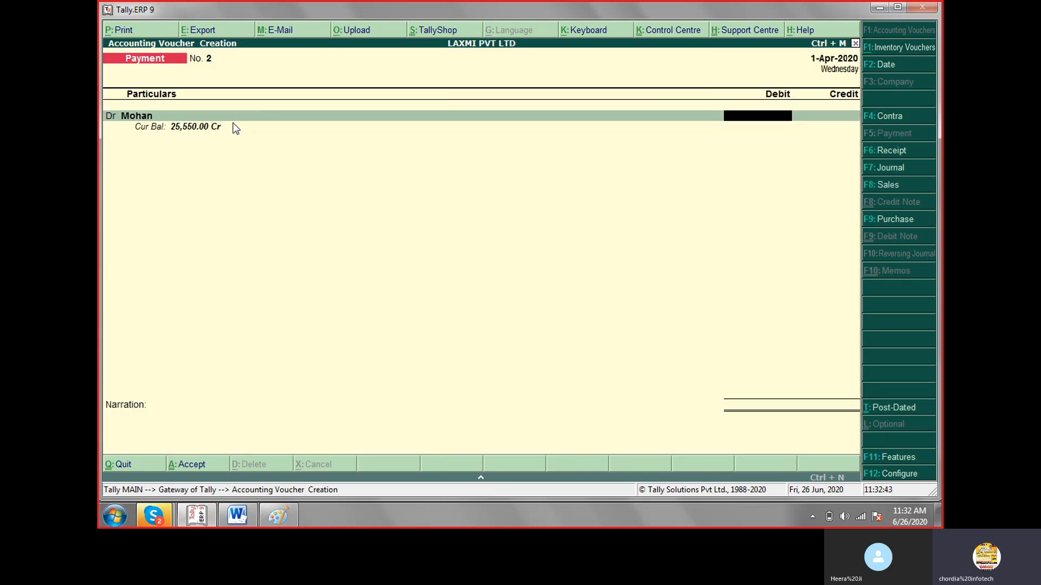
Debit the supplier 2000 and allocate the full amount as Agst Ref to bill 1.
{"action": "type", "text": "2"}
{"action": "type", "text": "000"}
{"action": "key", "text": "Return"}
{"action": "key", "text": "Return"}
{"action": "key", "text": "Return"}
{"action": "key", "text": "Return"}
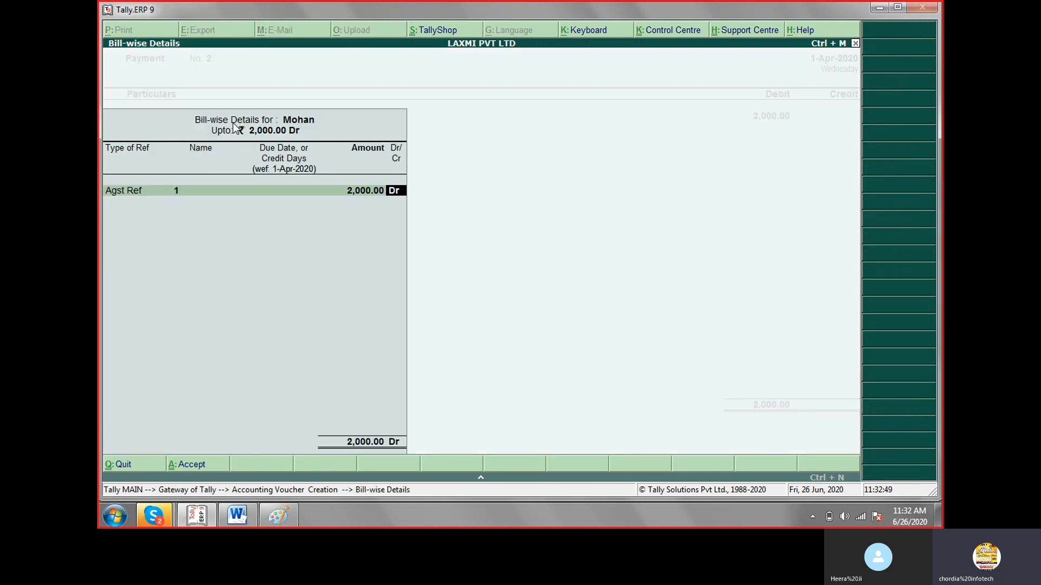
{"action": "key", "text": "Return"}
{"action": "key", "text": "Return"}
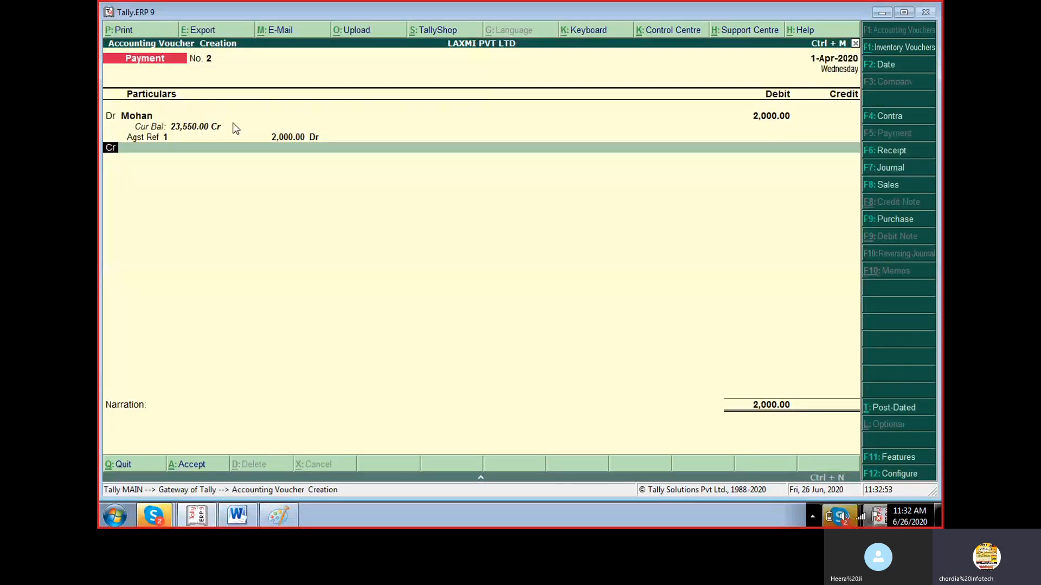
Credit Cash with 2,000.00, leave the narration blank and save the Payment voucher.
{"action": "key", "text": "Return"}
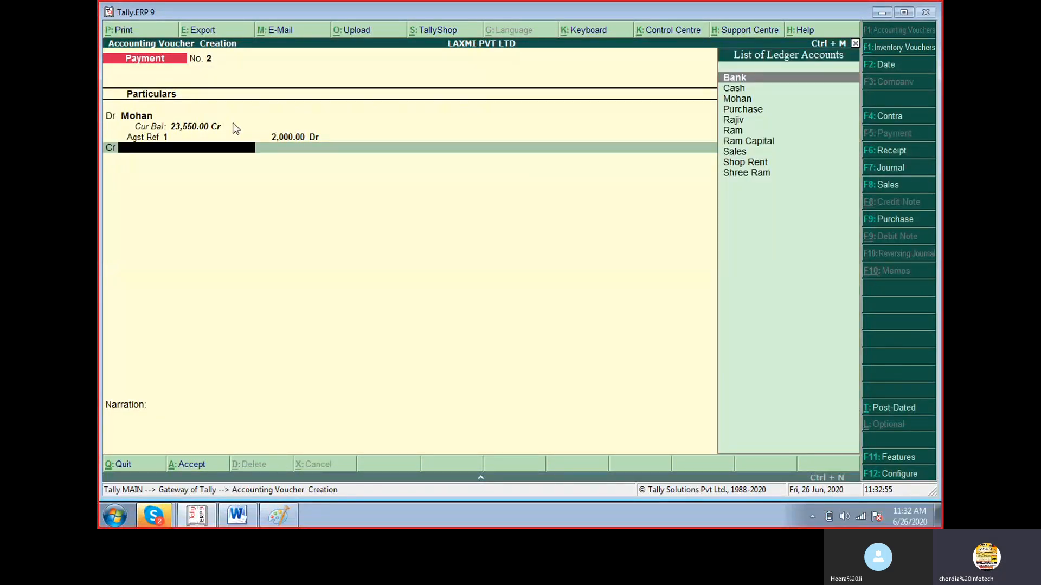
{"action": "key", "text": "Down"}
{"action": "key", "text": "Return"}
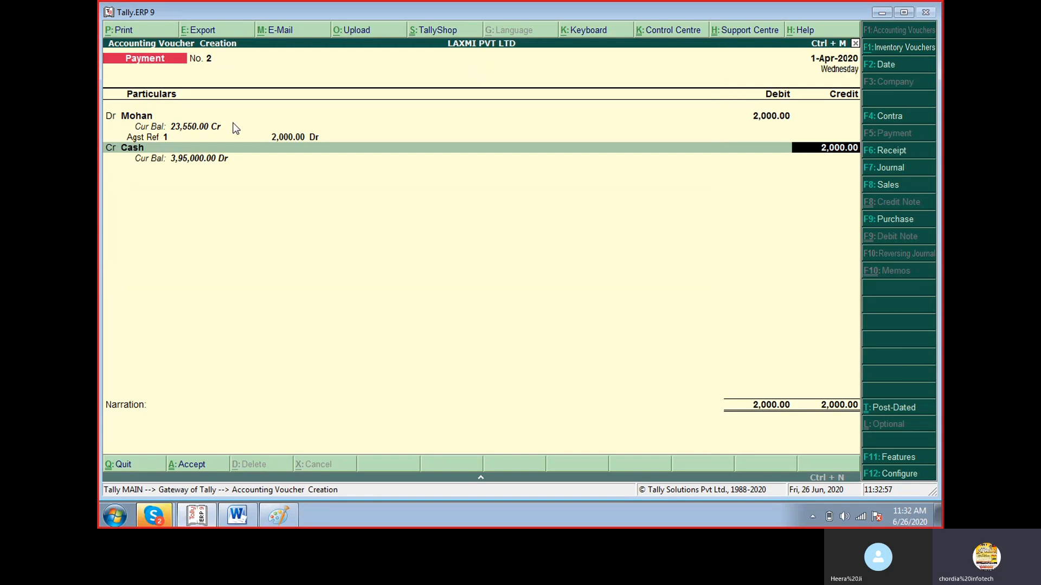
{"action": "key", "text": "Return"}
{"action": "key", "text": "Return"}
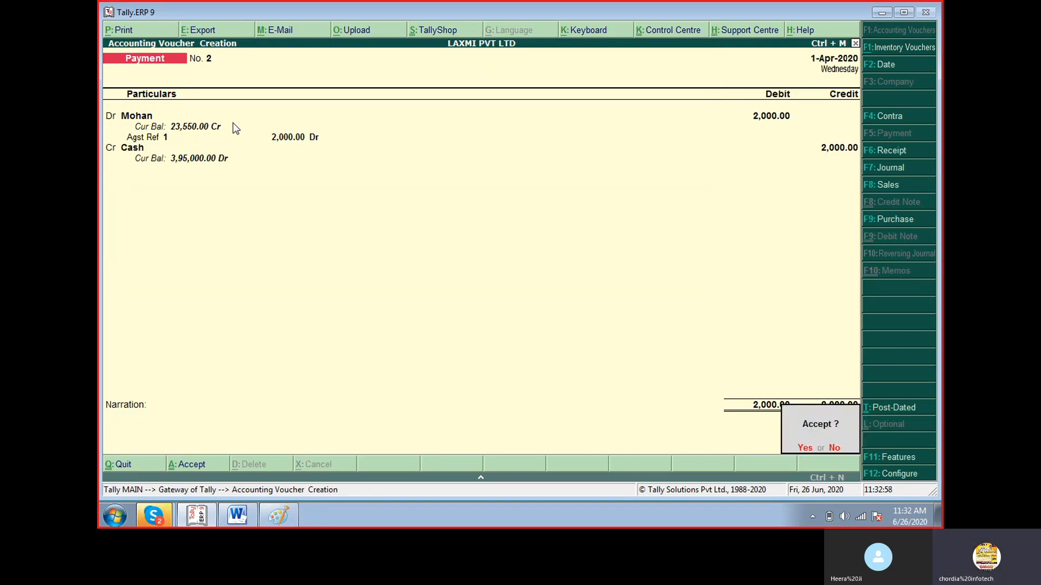
{"action": "key", "text": "Return"}
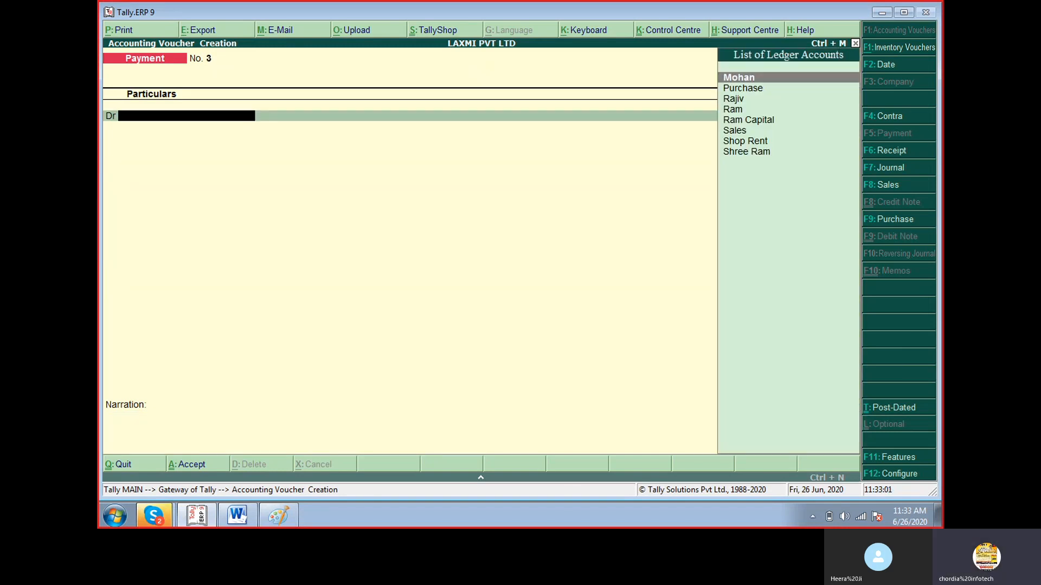
Read the SBI bank withdrawal in the Paint list, return to Tally.ERP 9 and start a Contra voucher.
{"action": "left_click", "coordinate": [276, 519]}
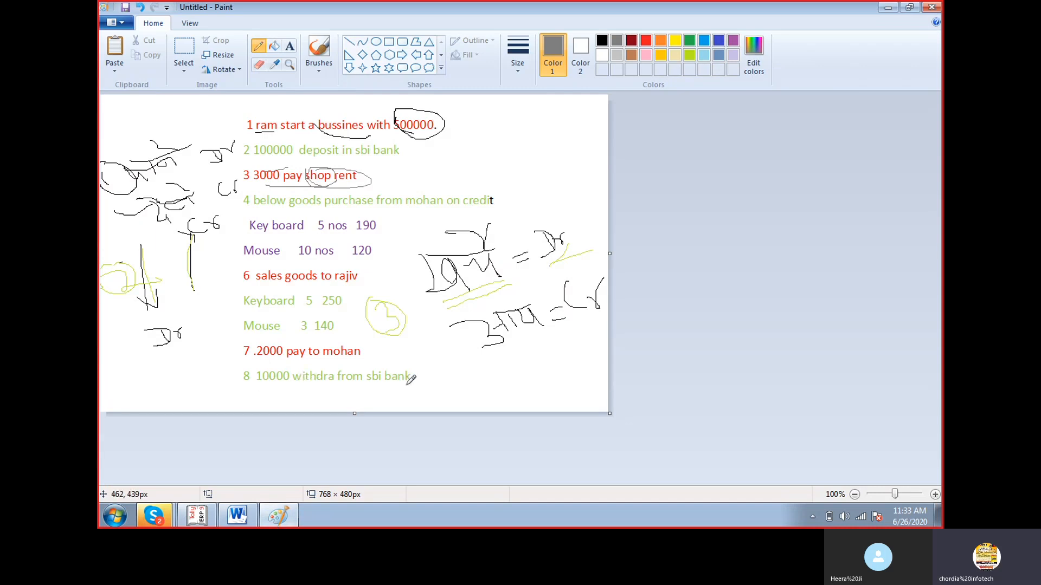
{"action": "left_click", "coordinate": [209, 515]}
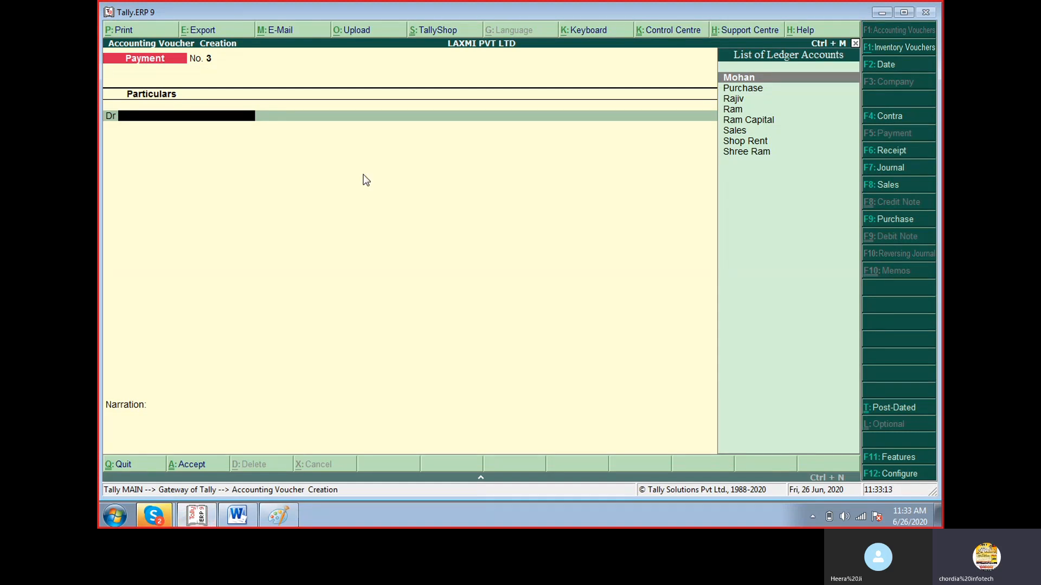
{"action": "key", "text": "F4"}
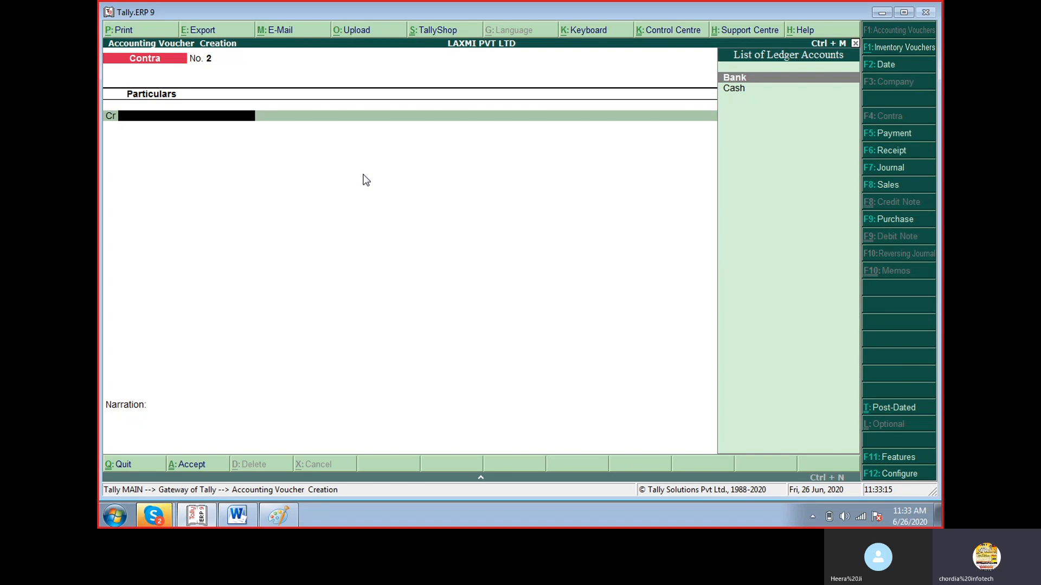
Credit the Bank ledger with 10000 in the Contra voucher.
{"action": "key", "text": "Return"}
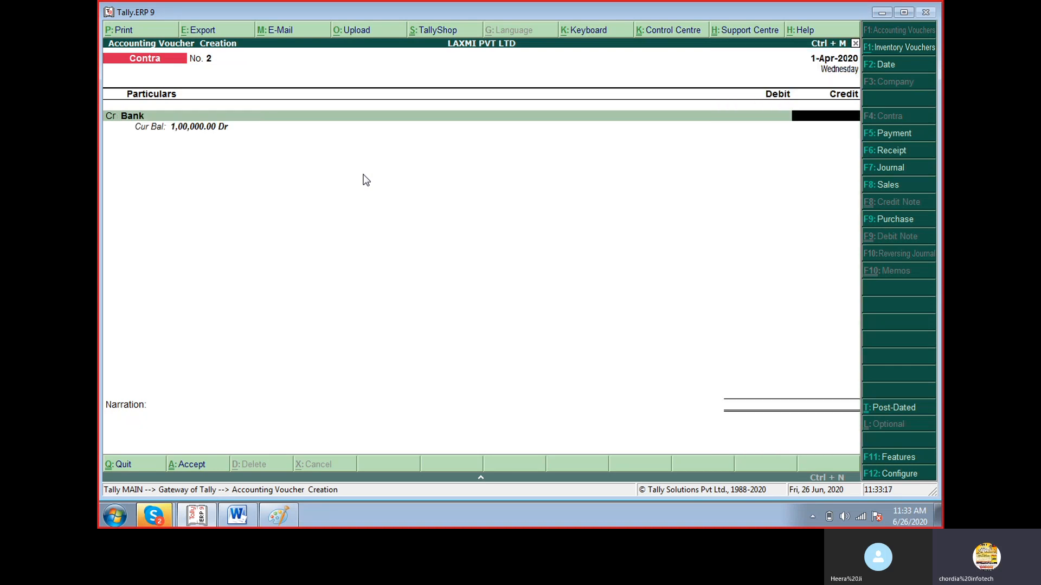
{"action": "type", "text": "10000"}
{"action": "key", "text": "Return"}
{"action": "key", "text": "Return"}
{"action": "key", "text": "Return"}
{"action": "key", "text": "Return"}
{"action": "key", "text": "Return"}
{"action": "key", "text": "Return"}
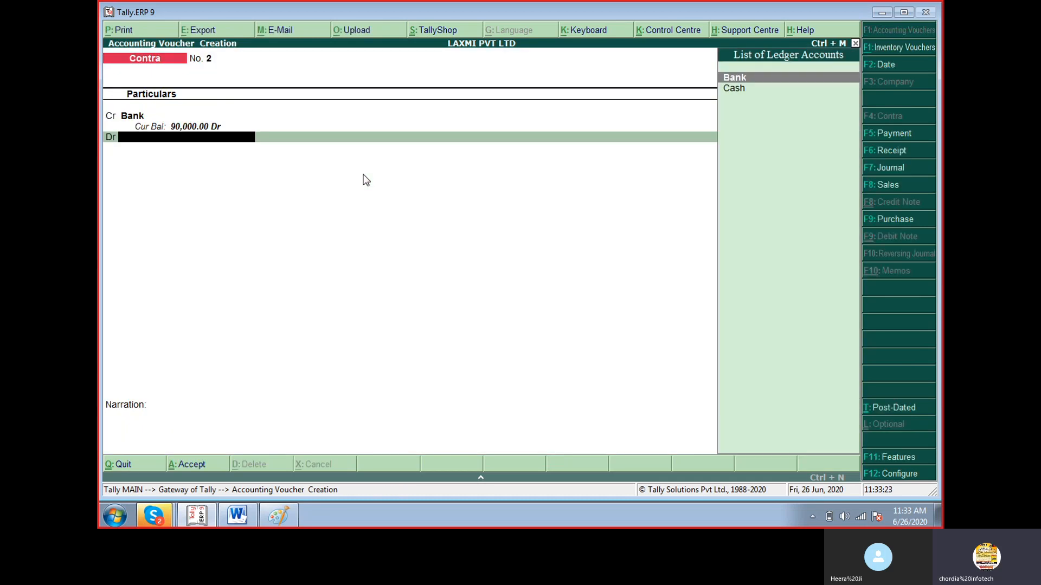
Debit Cash with 10,000.00, leave the narration blank, save the Contra voucher and return to the Gateway of Tally.
{"action": "key", "text": "Down"}
{"action": "key", "text": "Return"}
{"action": "key", "text": "Return"}
{"action": "key", "text": "Return"}
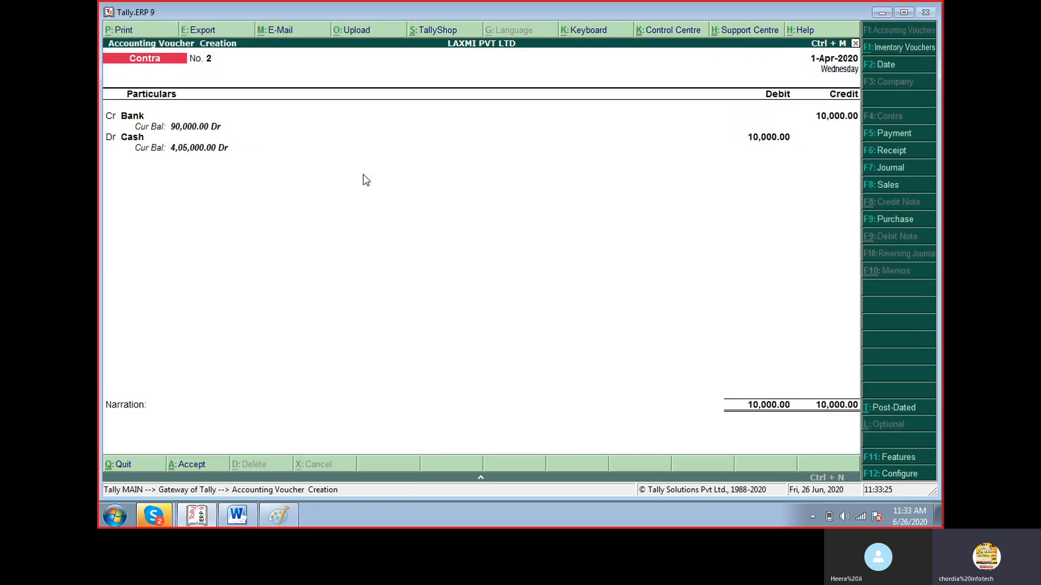
{"action": "key", "text": "Return"}
{"action": "key", "text": "Return"}
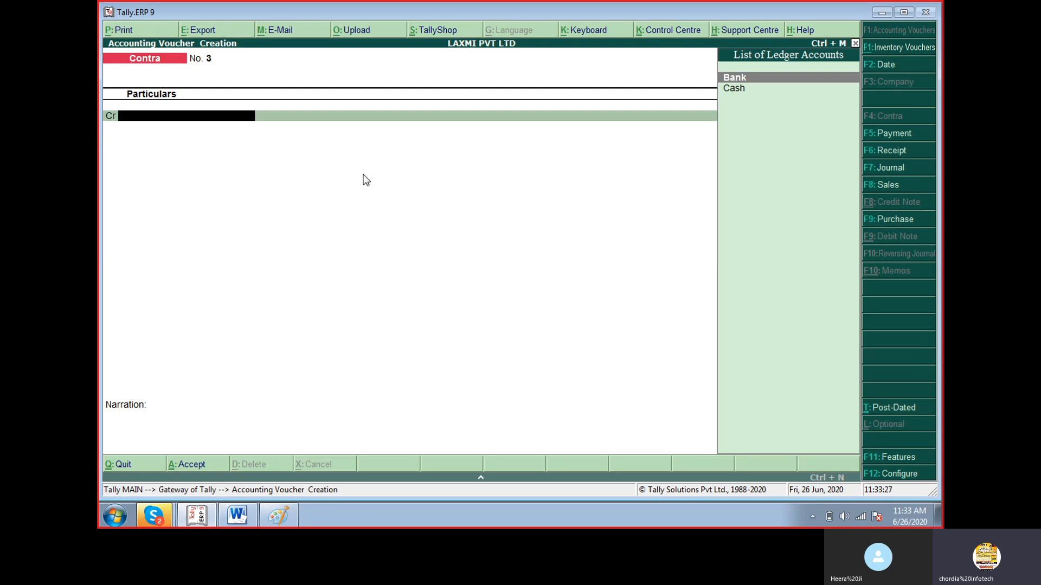
{"action": "key", "text": "Escape"}
{"action": "key", "text": "Return"}
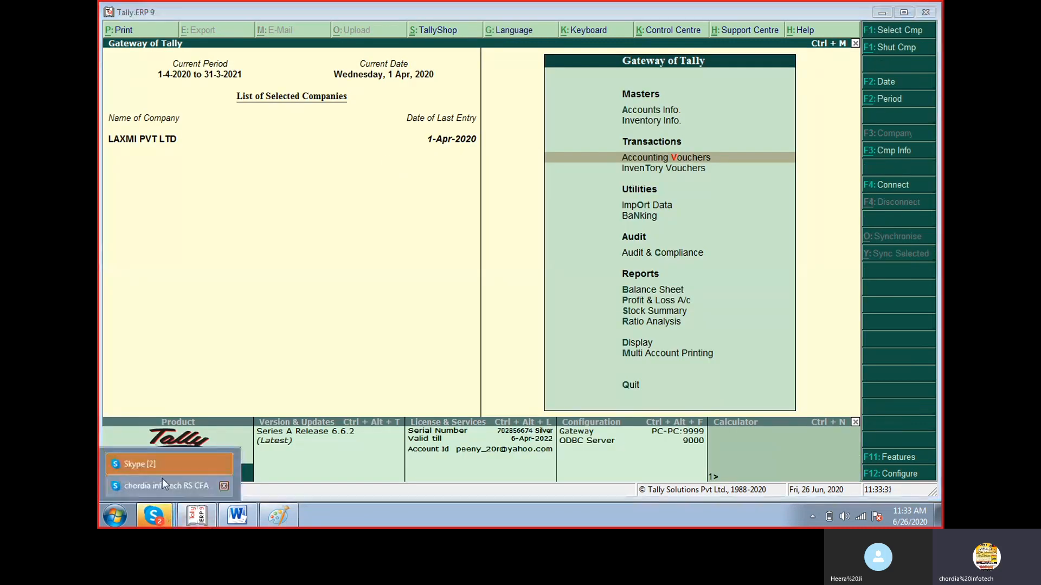
Check the ongoing group call in Skype, minimise its windows and close the floating call panel over Tally.ERP 9.
{"action": "left_click", "coordinate": [165, 465]}
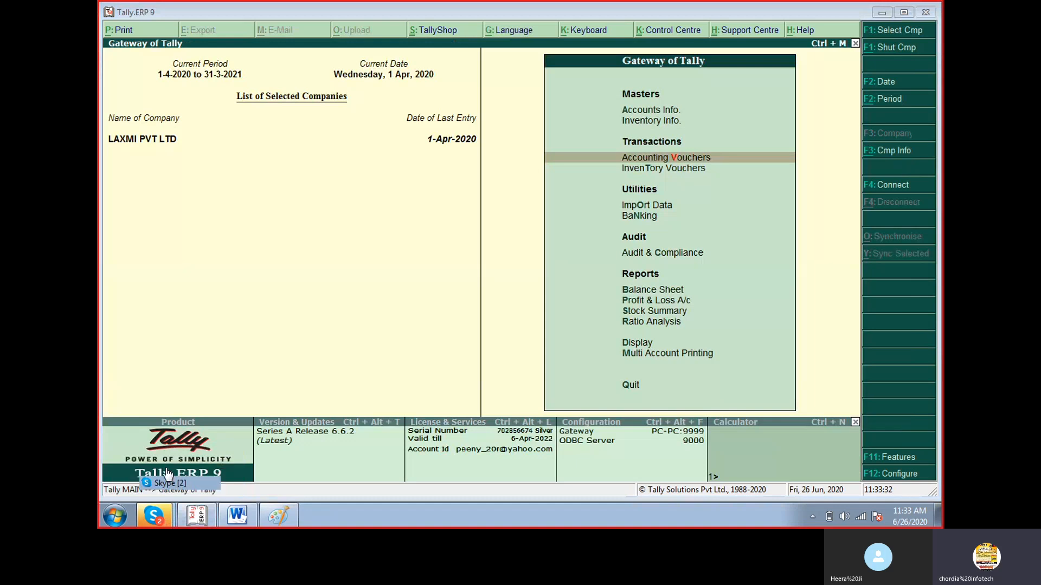
{"action": "mouse_move", "coordinate": [160, 519]}
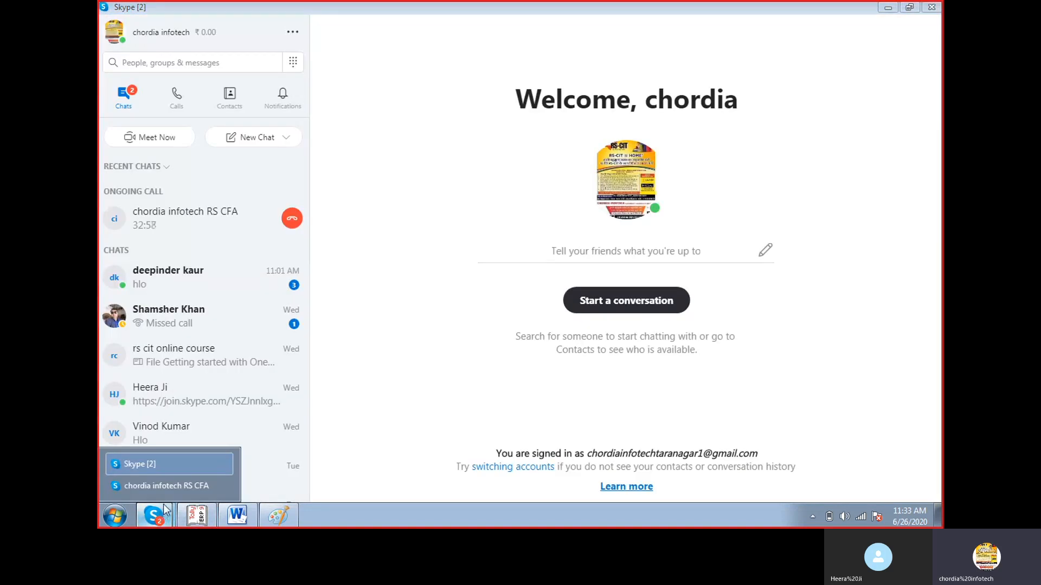
{"action": "left_click", "coordinate": [163, 487]}
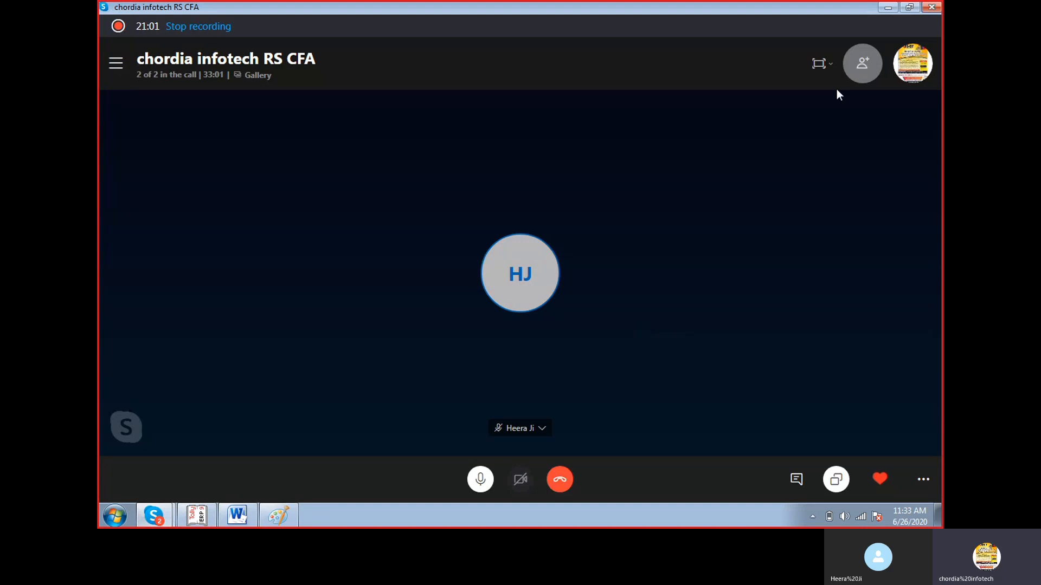
{"action": "left_click", "coordinate": [894, 11]}
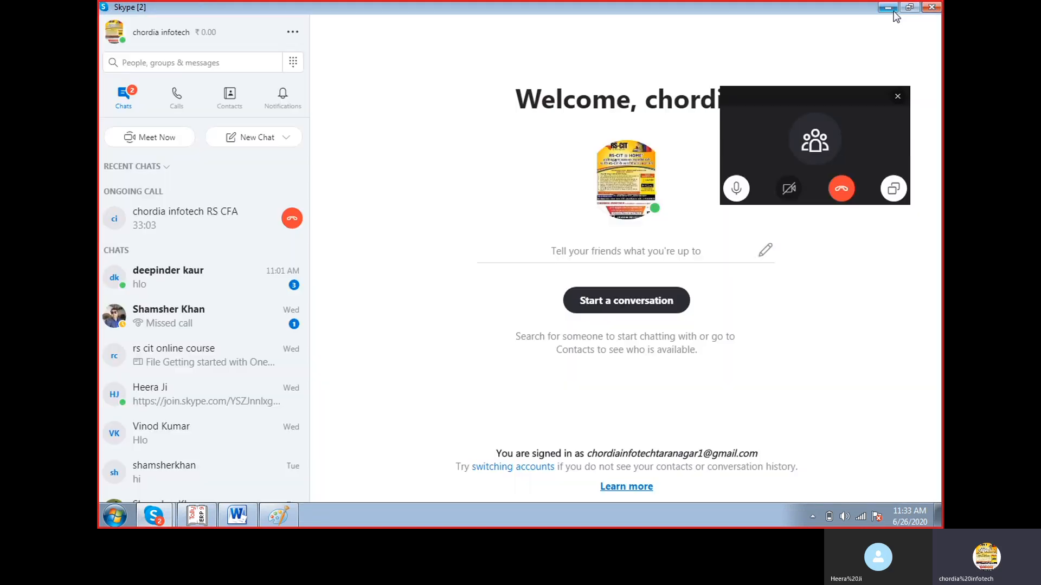
{"action": "left_click", "coordinate": [889, 8]}
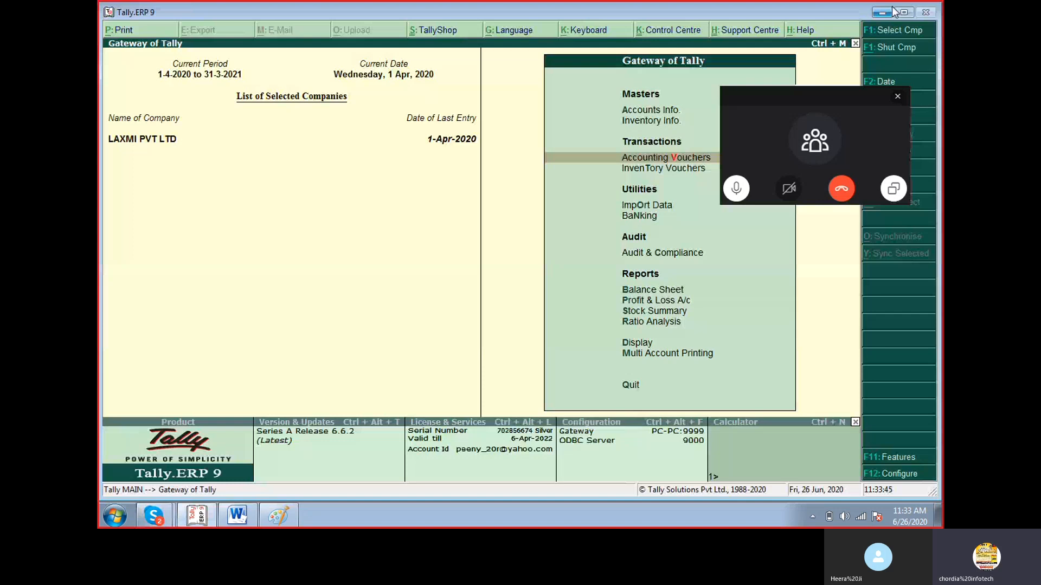
{"action": "left_click", "coordinate": [898, 97]}
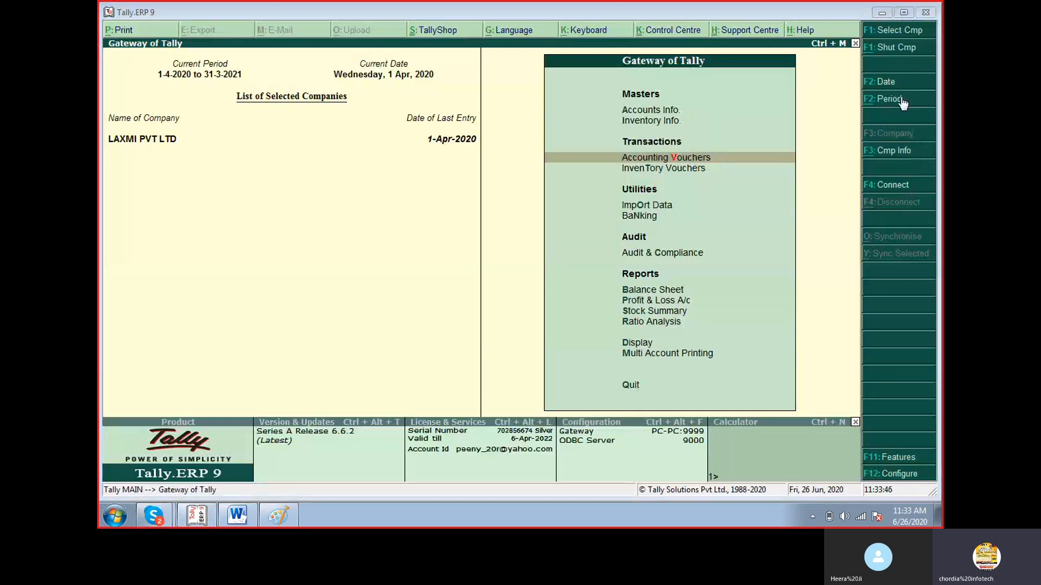
{"action": "left_click", "coordinate": [695, 157]}
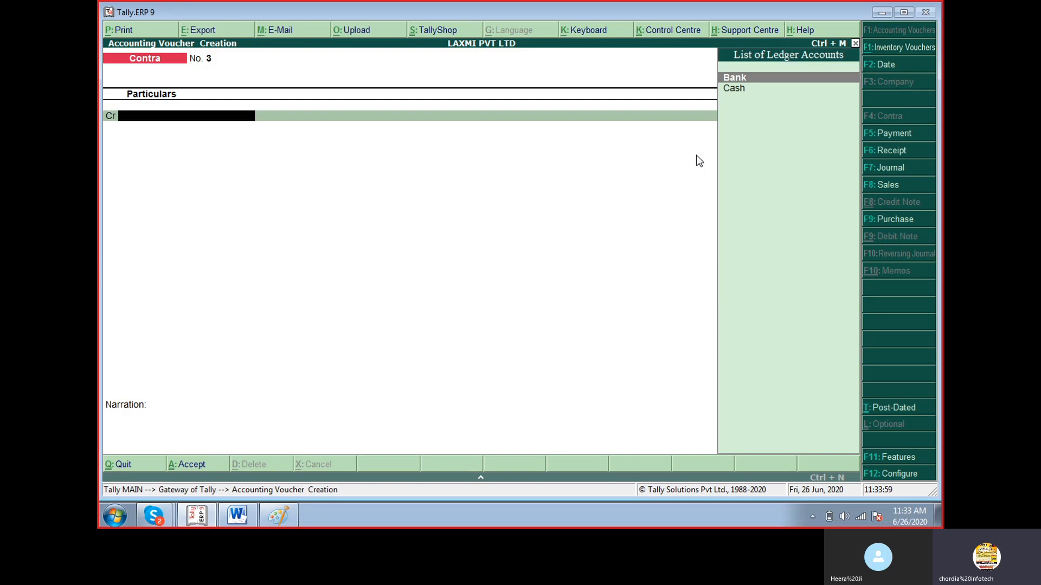
{"action": "key", "text": "Escape"}
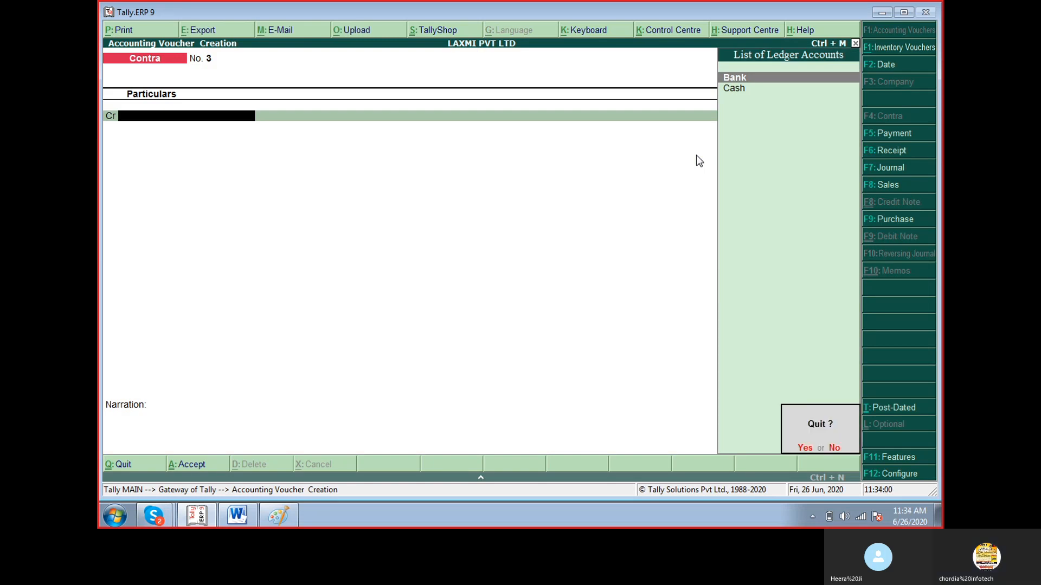
{"action": "key", "text": "y"}
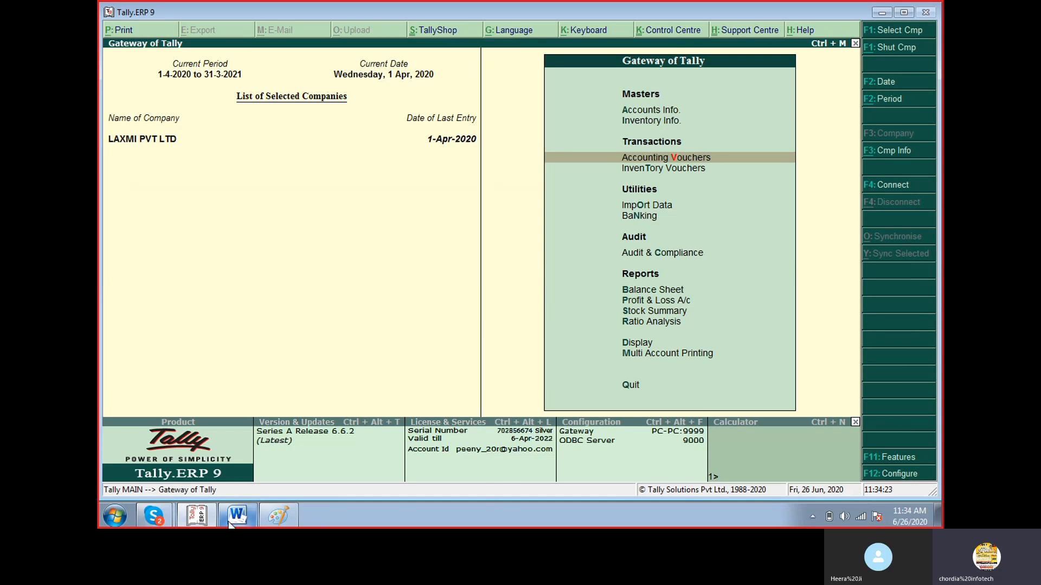
Switch to the ongoing Skype group call and open its additional call options.
{"action": "mouse_move", "coordinate": [161, 523]}
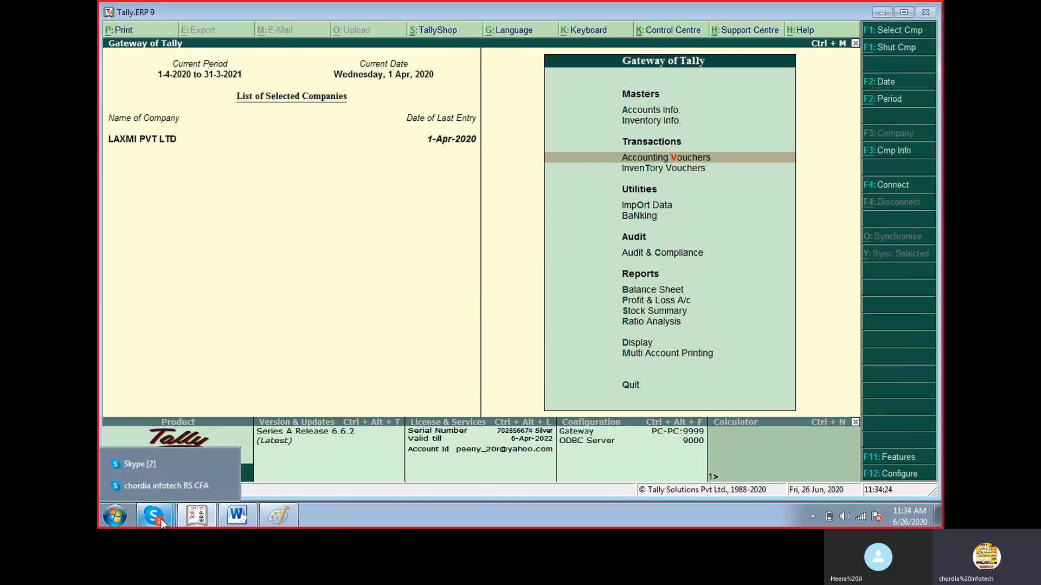
{"action": "left_click", "coordinate": [182, 482]}
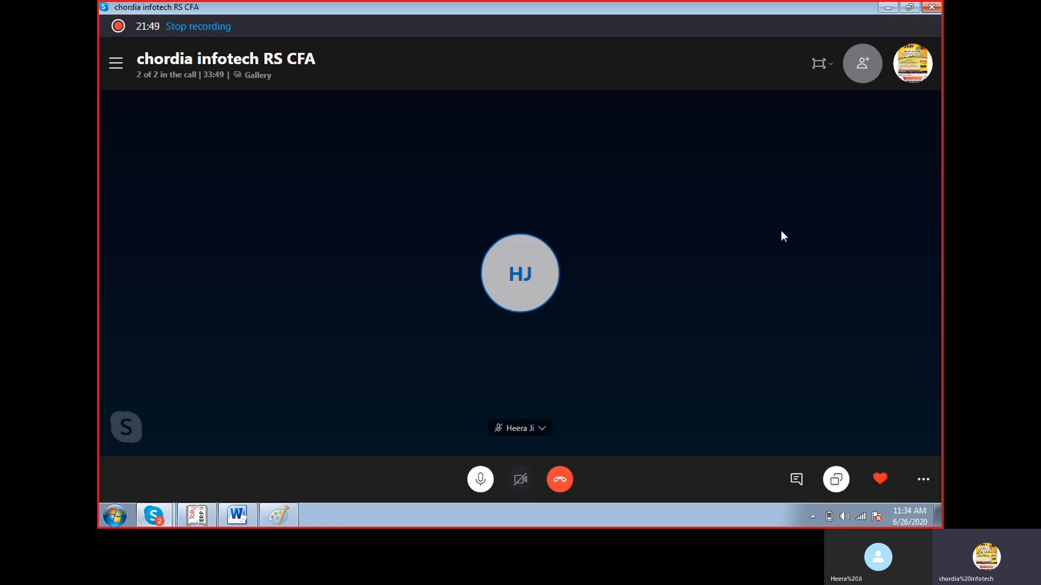
{"action": "left_click", "coordinate": [922, 480]}
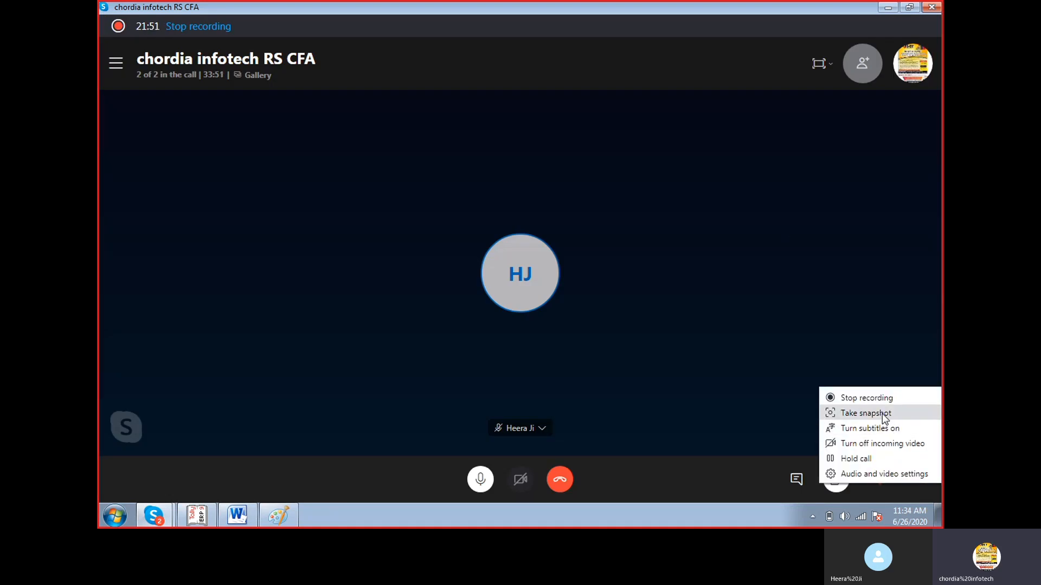